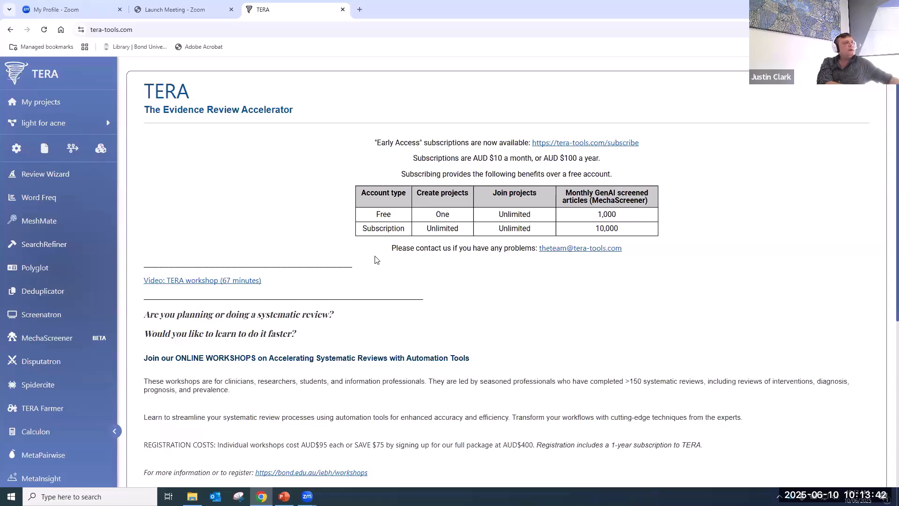
- Open My projects to list the nine systematic-review projects
click(40, 100)
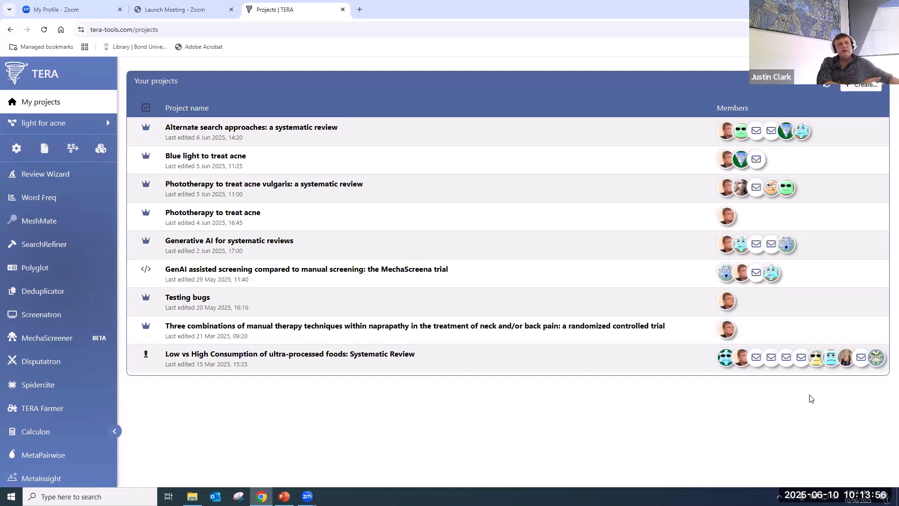
- Create a project named 'Test delete later' with project type Clinical Audit Study
click(865, 86)
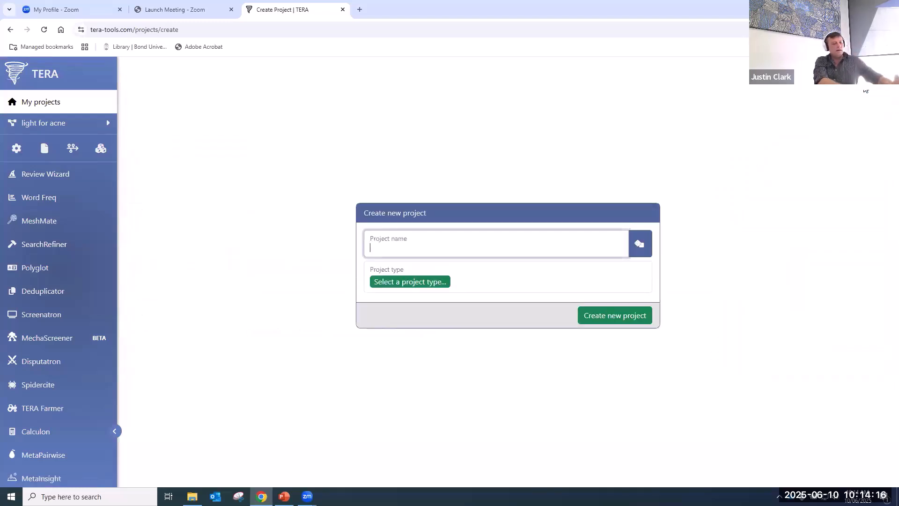
text(Te)
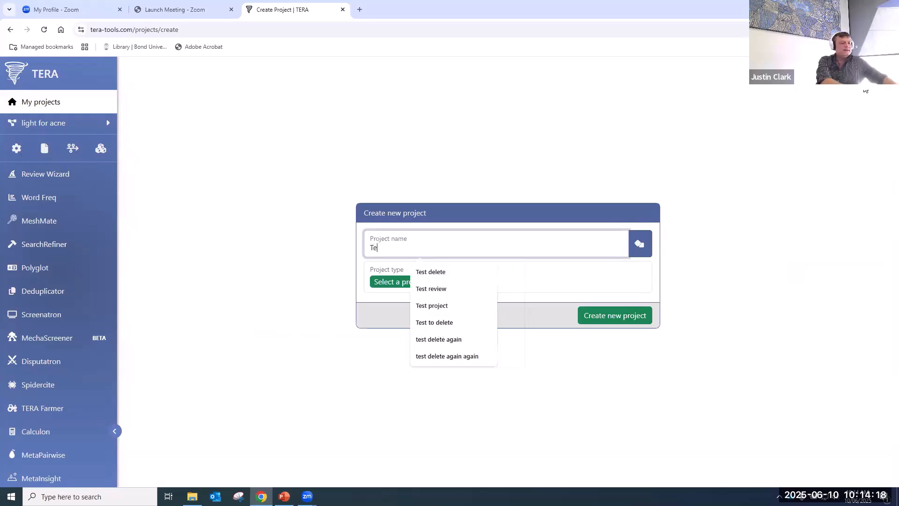
text(st delet)
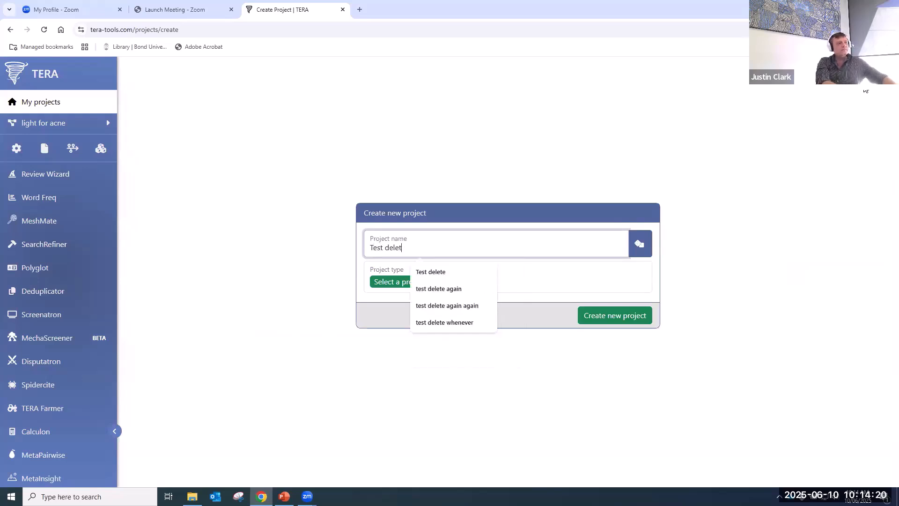
text(e later)
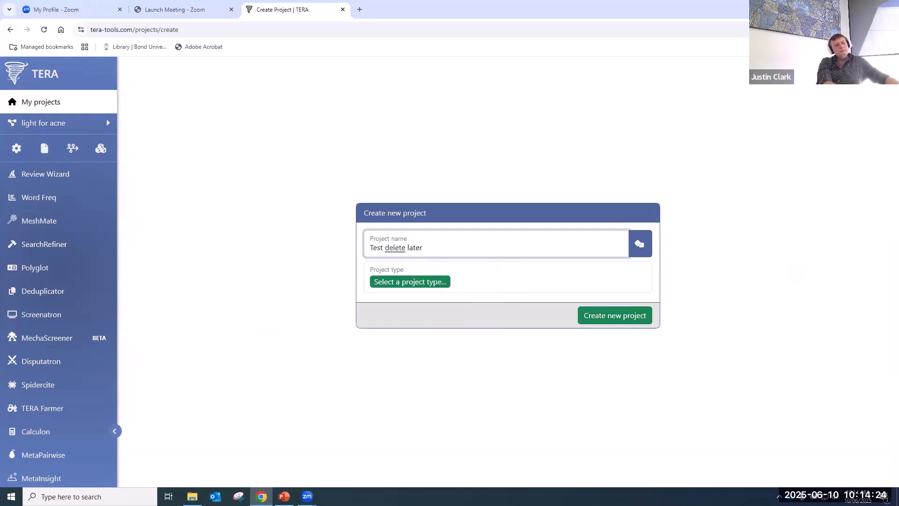
click(406, 283)
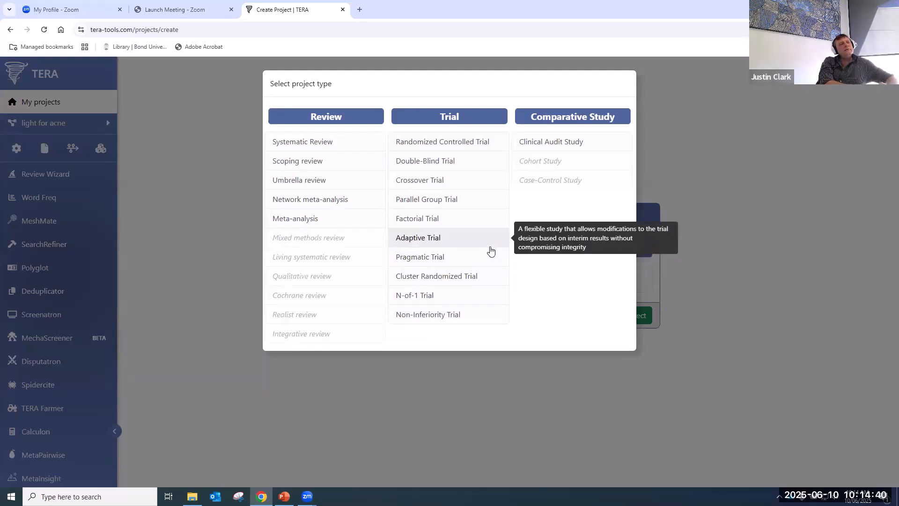
click(585, 141)
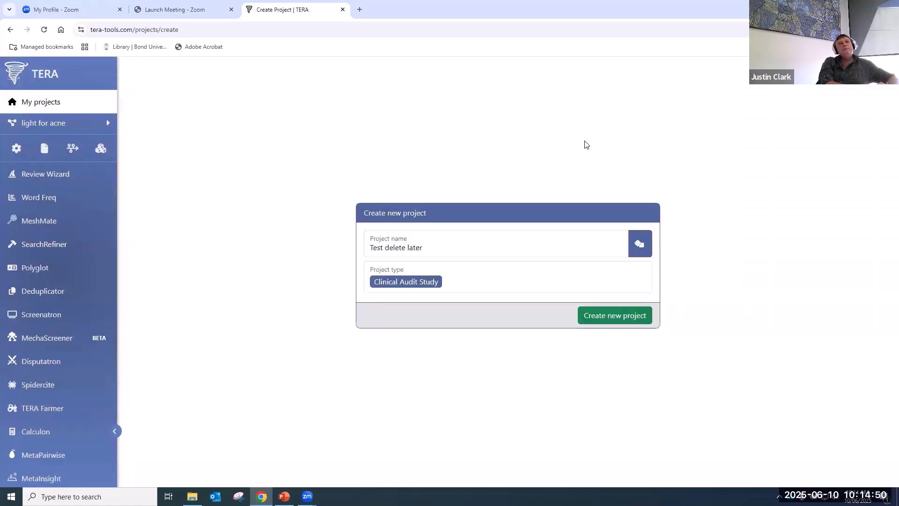
click(607, 317)
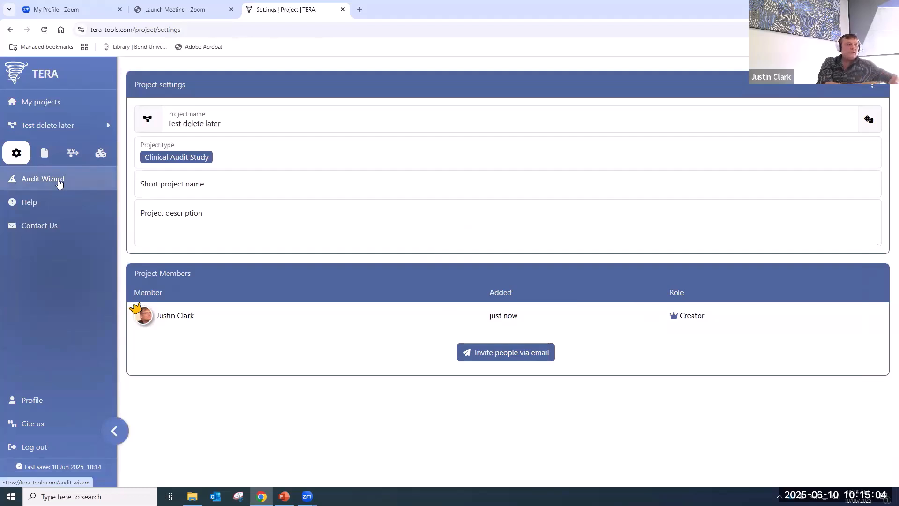
- Switch the project type to Randomized Controlled Trial, then Scoping review, finally Systematic Review
click(181, 158)
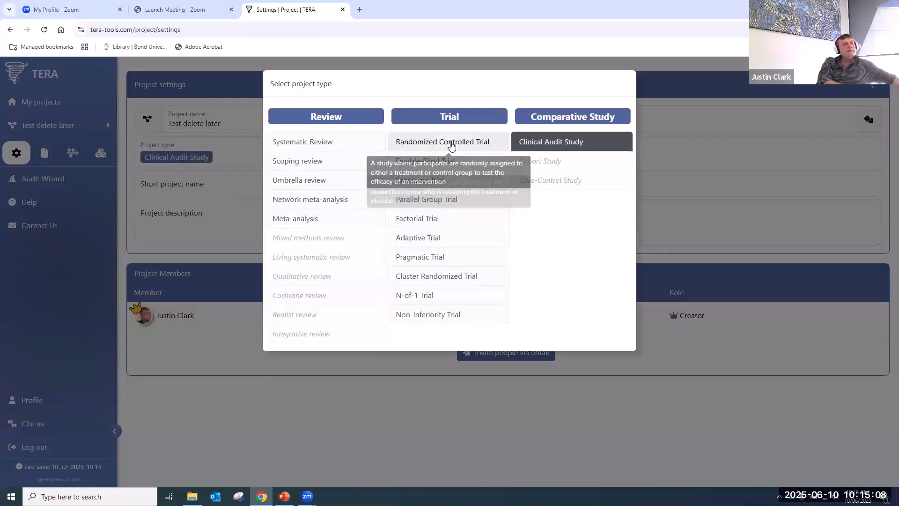
click(454, 141)
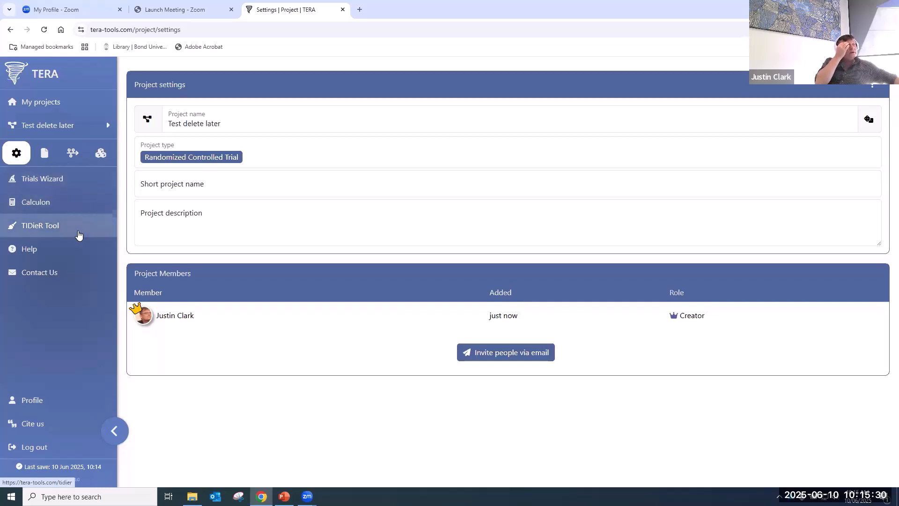
click(203, 162)
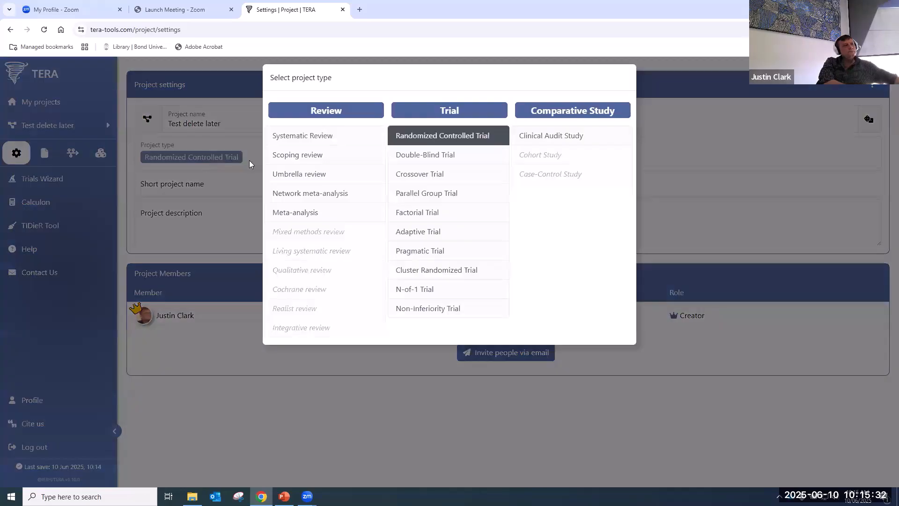
click(298, 155)
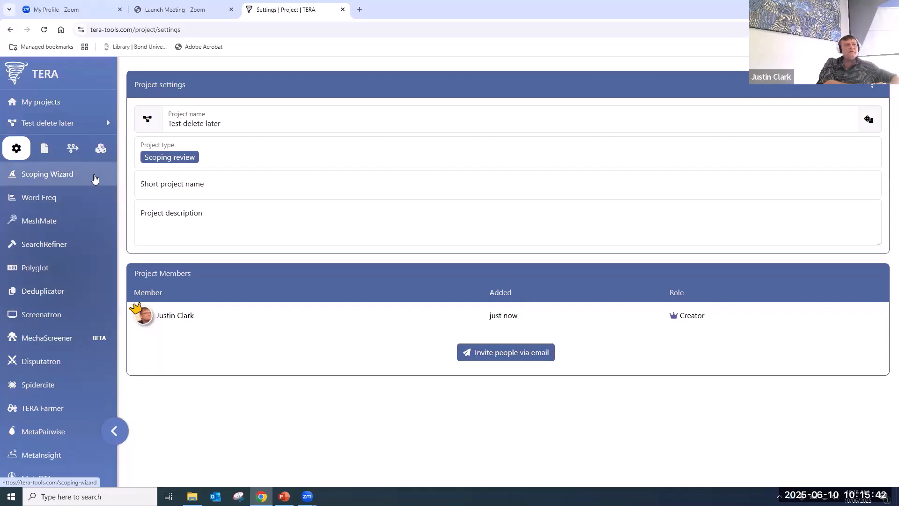
click(160, 156)
click(319, 143)
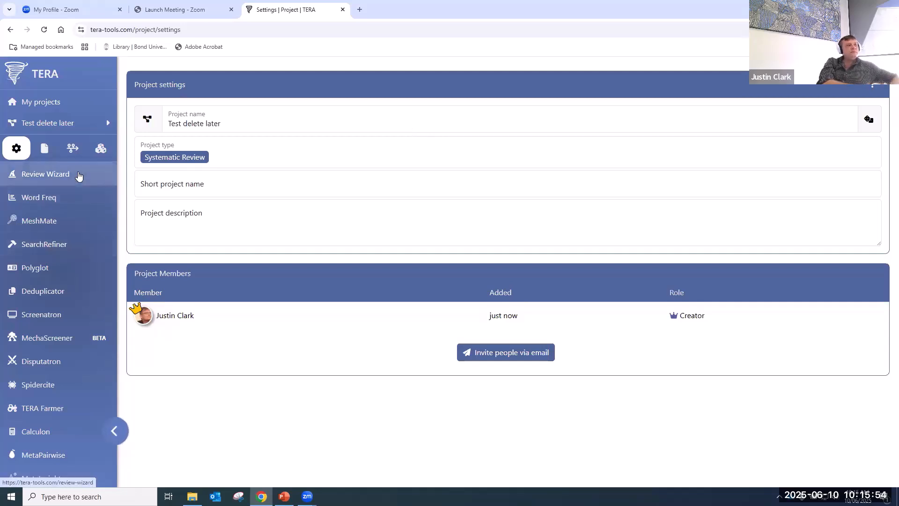
scroll(44, 412, down, 4)
scroll(45, 415, up, 4)
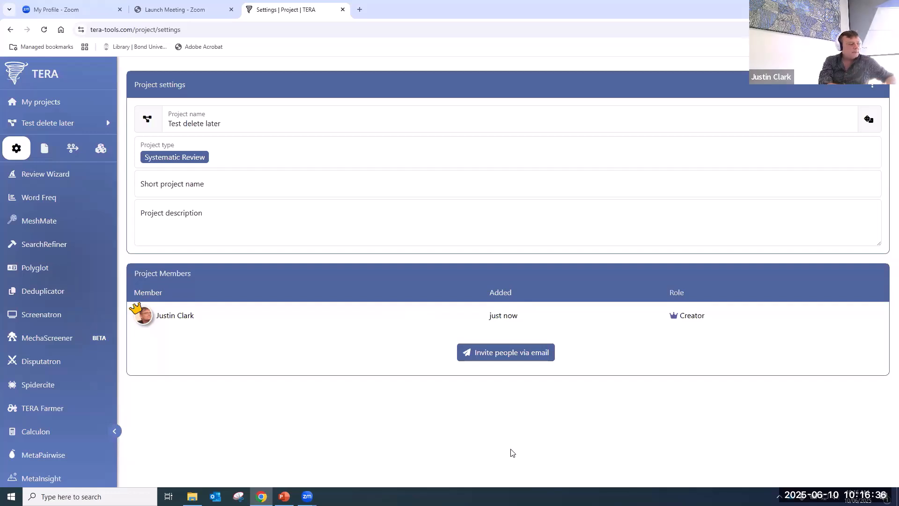
- Invite a colleague picked from another project to Test delete later and close the confirmation
click(522, 364)
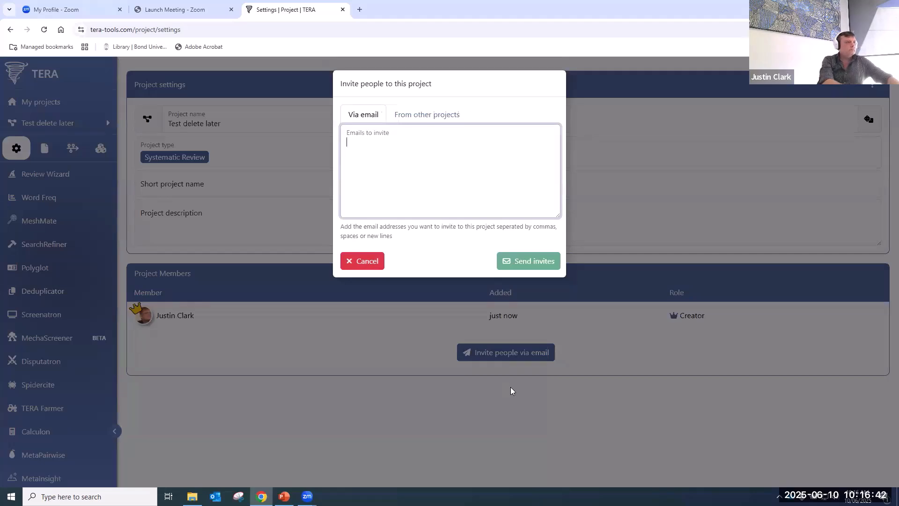
text(ma)
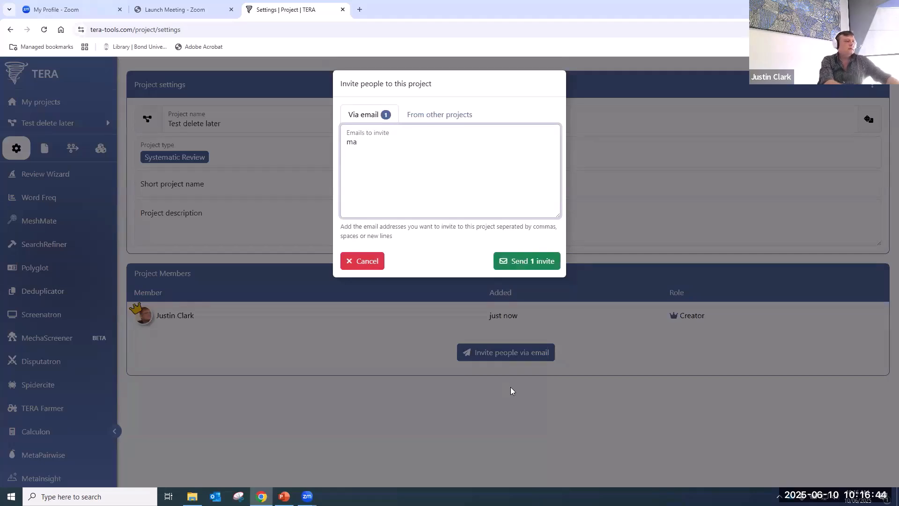
key(BackSpace)
key(BackSpace)
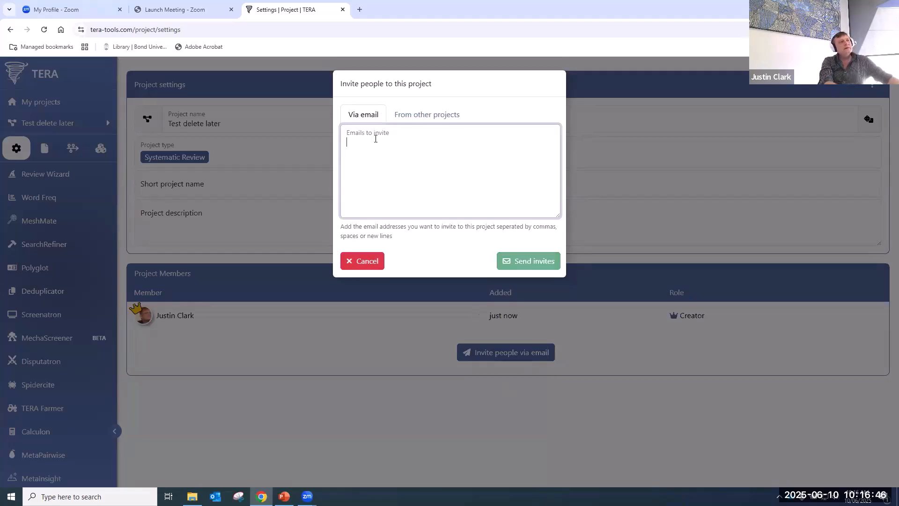
click(439, 118)
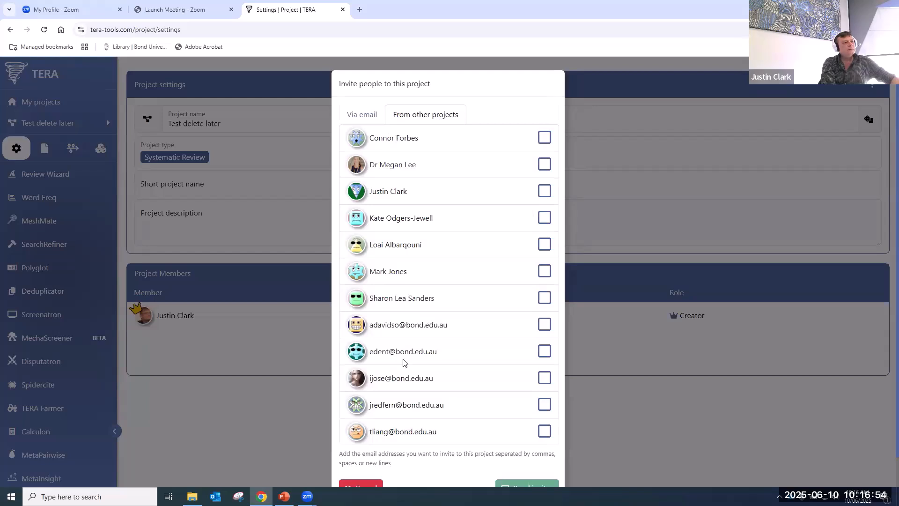
scroll(403, 361, down, 1)
click(544, 401)
click(522, 459)
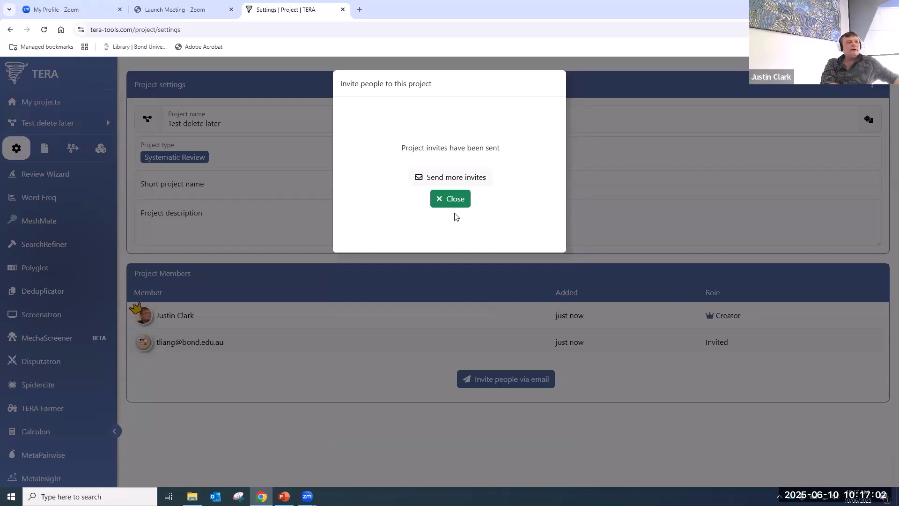
click(456, 198)
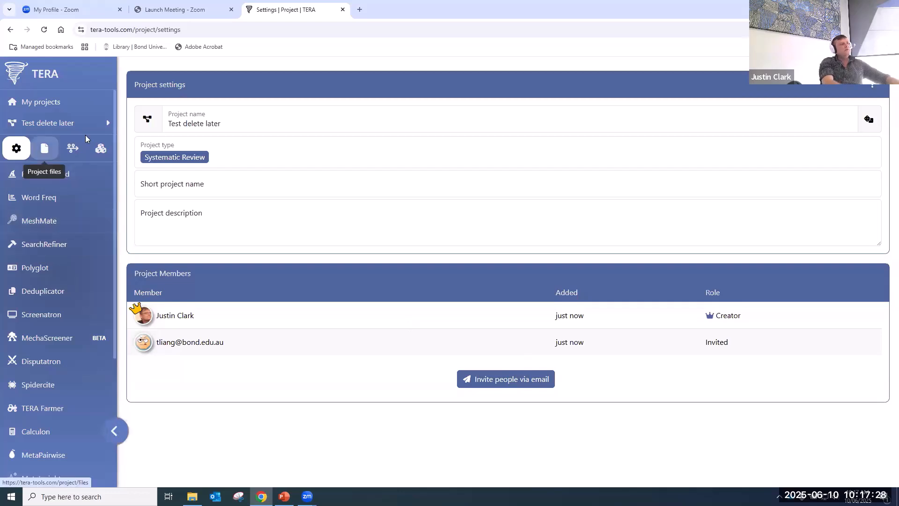
- Upload 'deduplicated (3)' from Downloads to the project files, adding 1,385 references
click(44, 148)
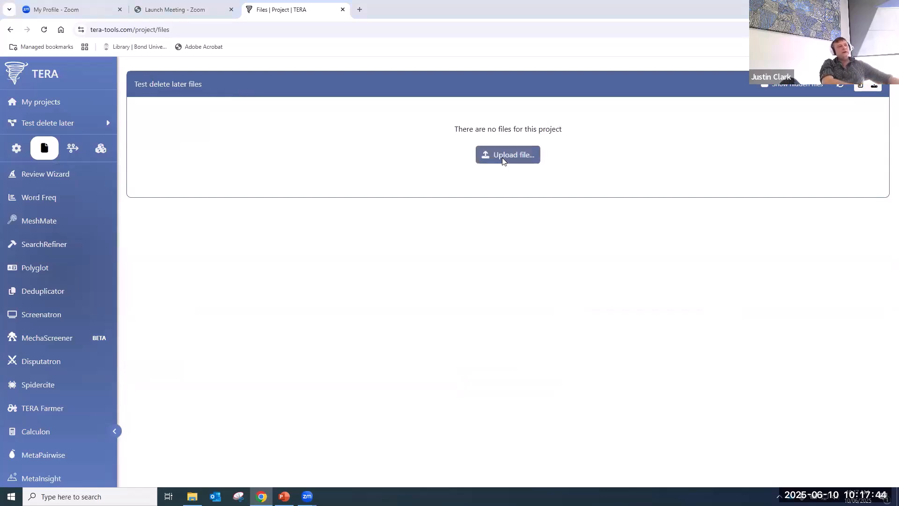
click(520, 155)
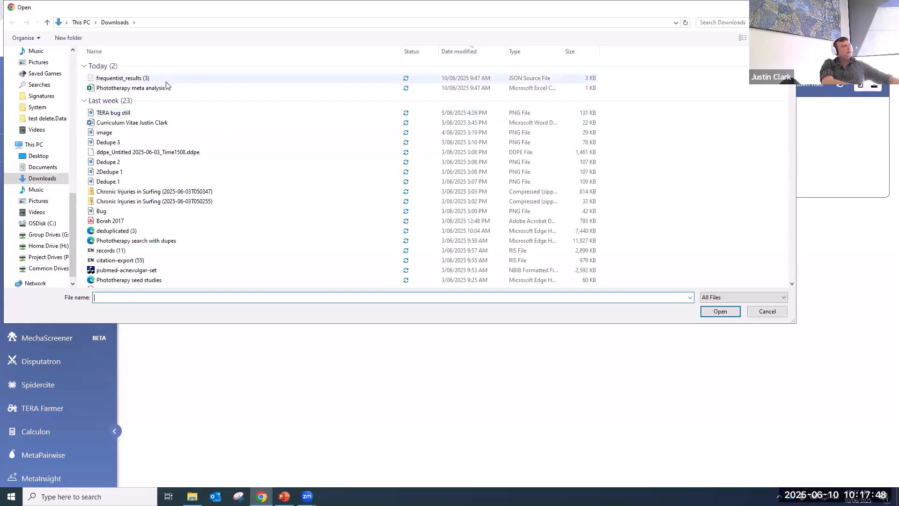
click(184, 231)
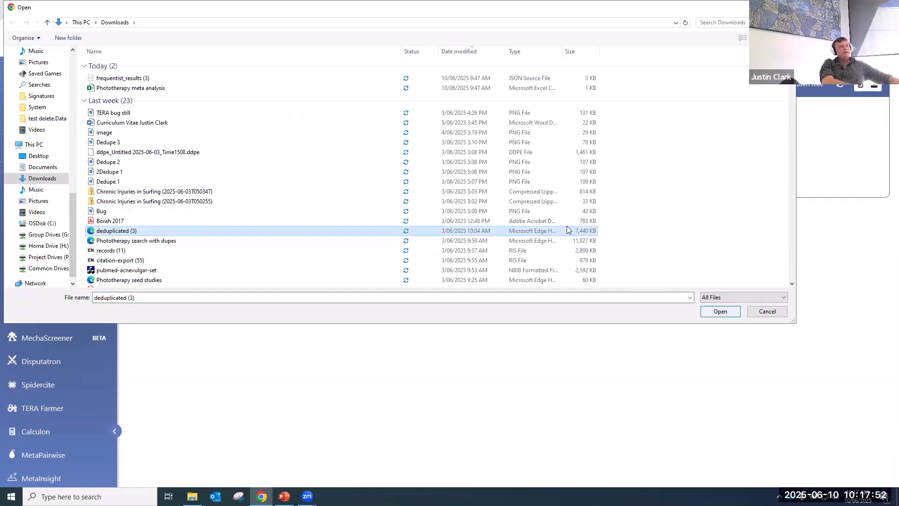
click(707, 312)
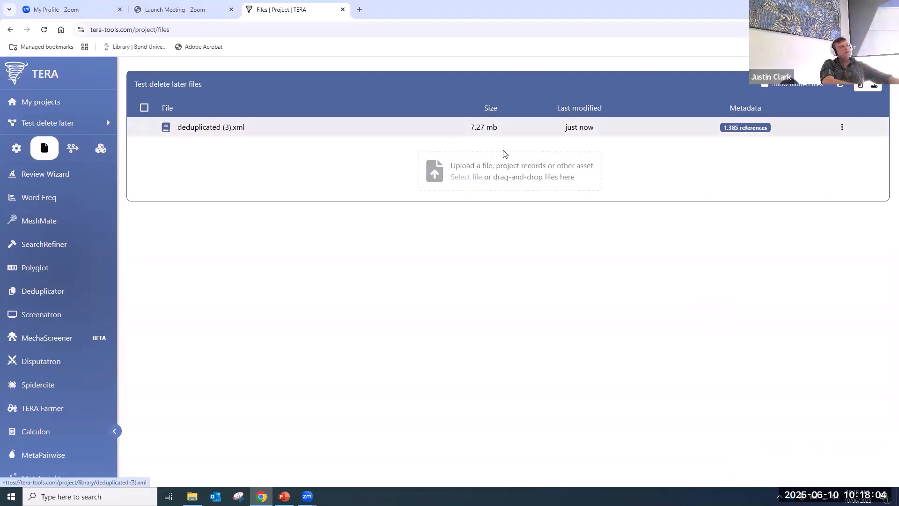
click(192, 128)
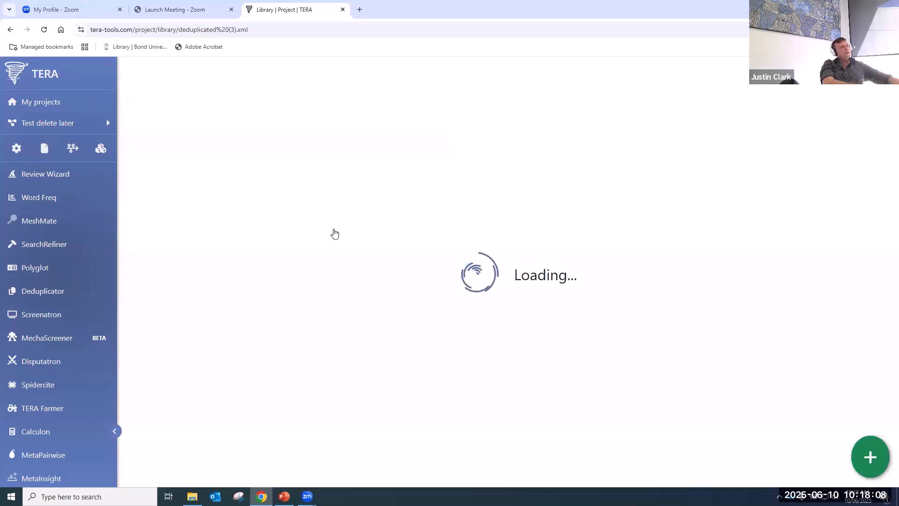
scroll(402, 229, down, 10)
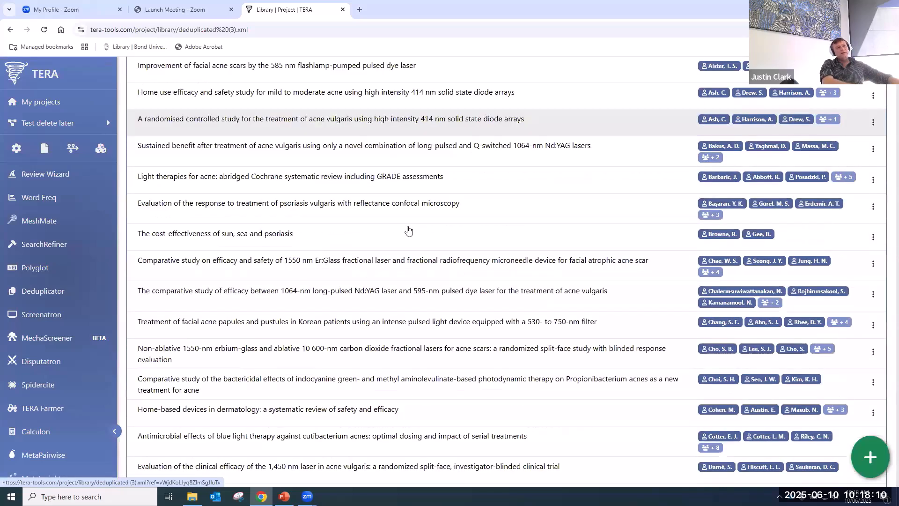
scroll(412, 233, up, 10)
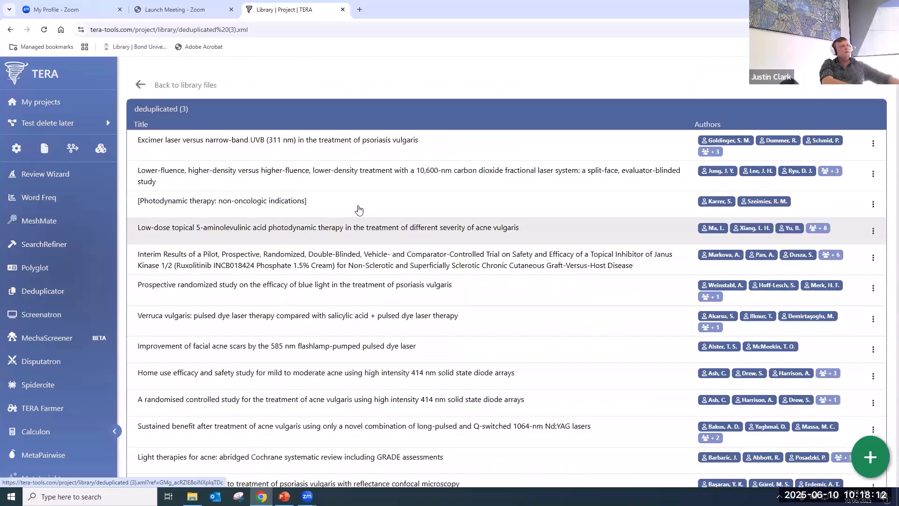
click(142, 86)
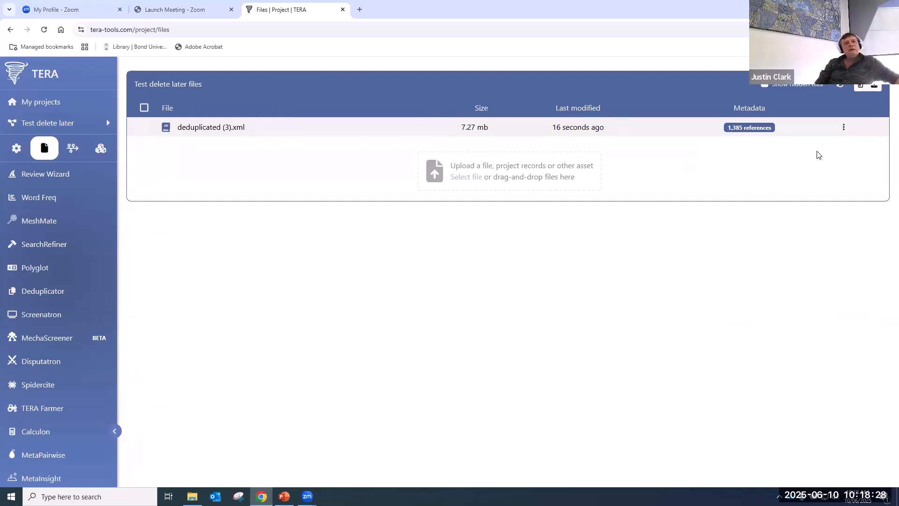
click(844, 127)
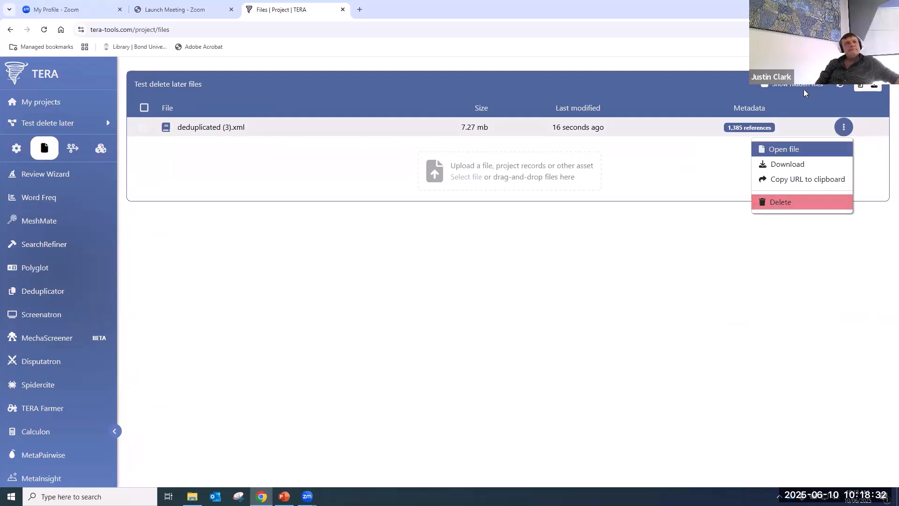
click(483, 270)
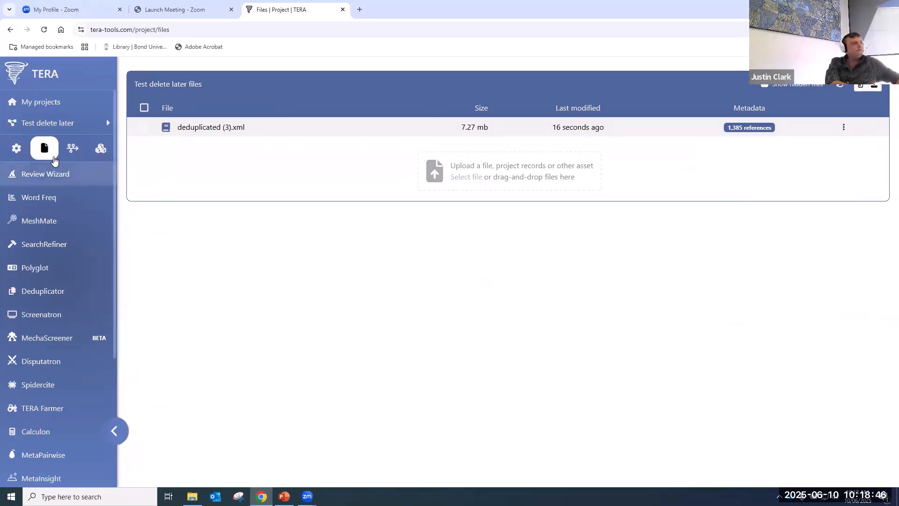
- View the activity history, scroll through the tool cards, then return to My projects
click(72, 149)
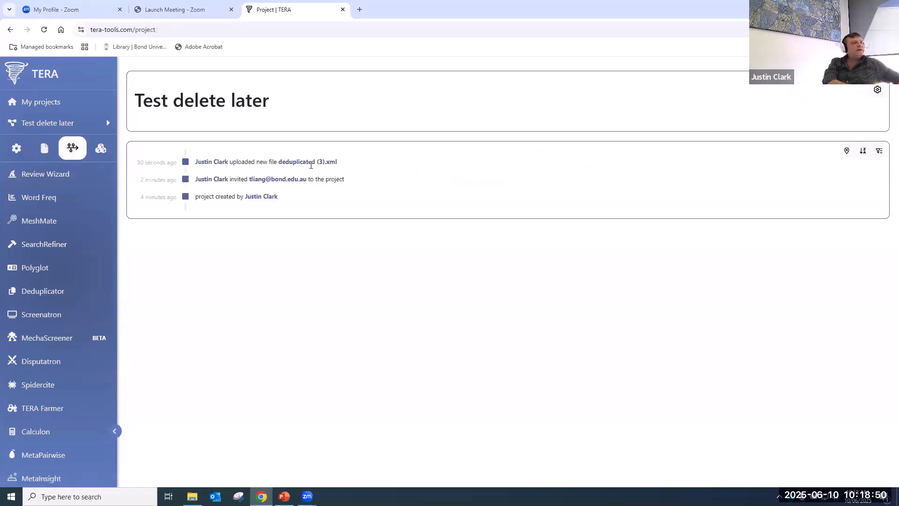
click(102, 150)
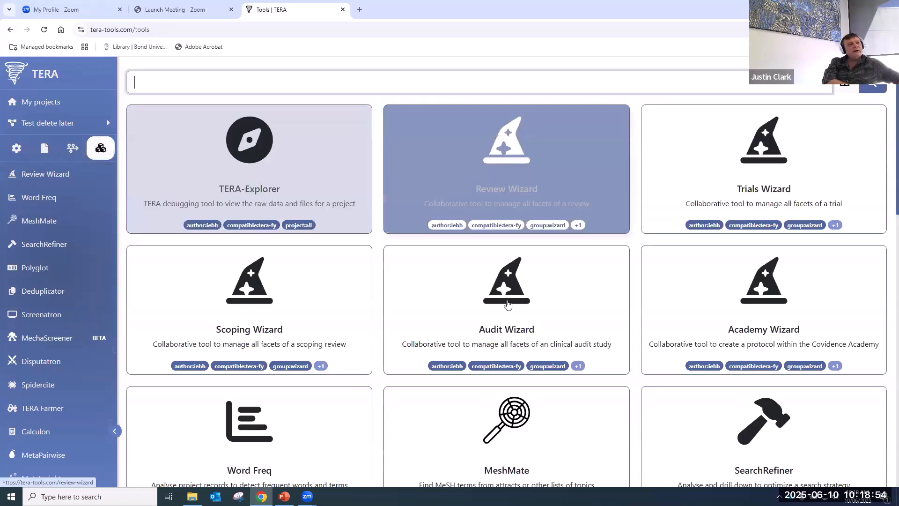
scroll(510, 305, down, 3)
scroll(511, 305, down, 9)
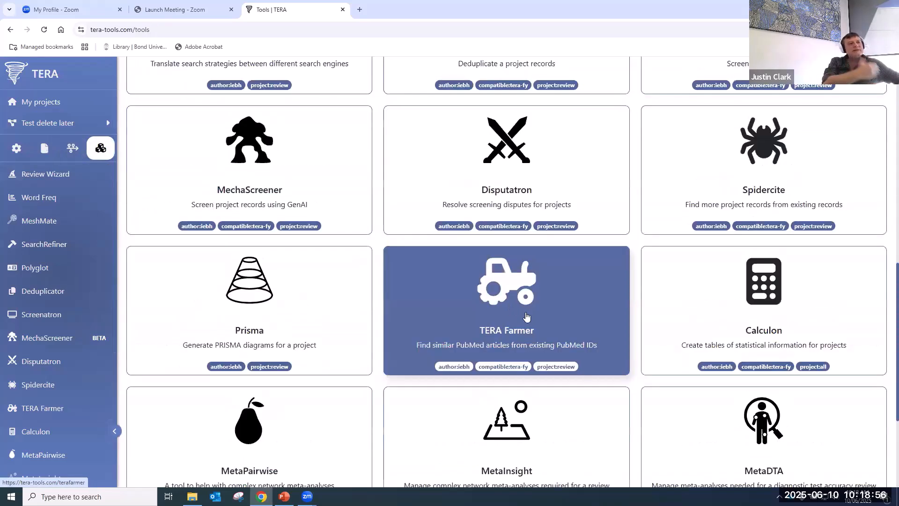
scroll(528, 317, down, 4)
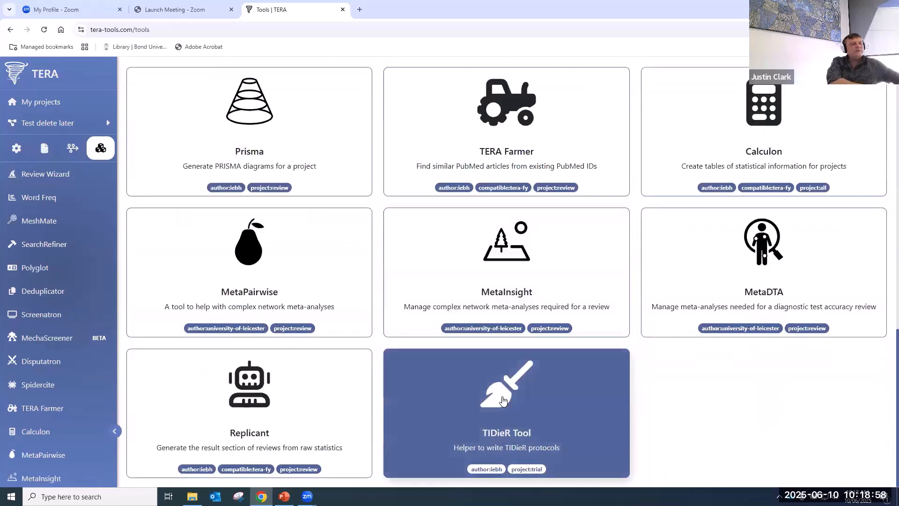
scroll(504, 401, up, 16)
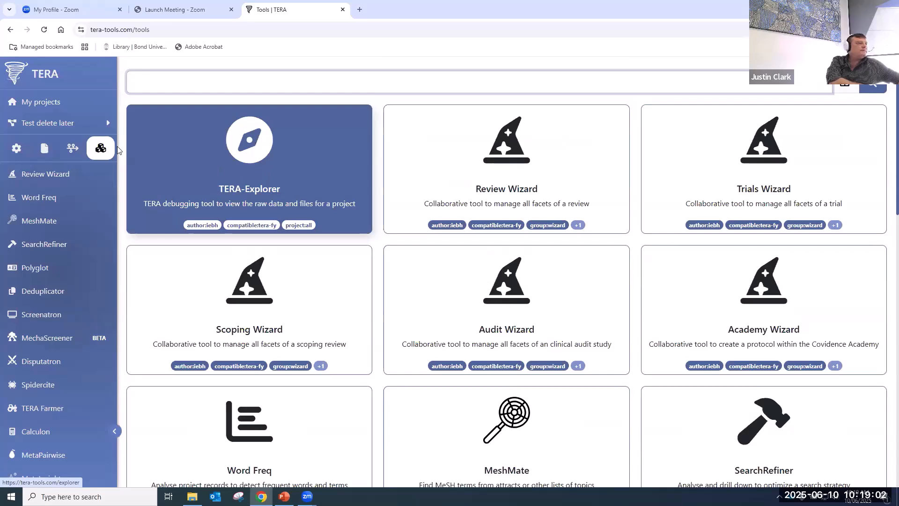
click(58, 104)
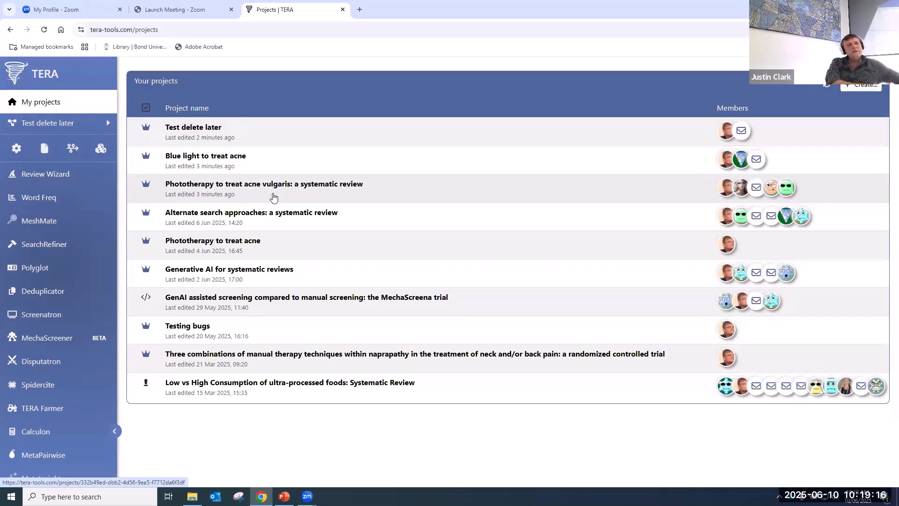
- Look over the Test delete later member avatars, then scroll the sidebar down toward Profile
mouse_move(723, 195)
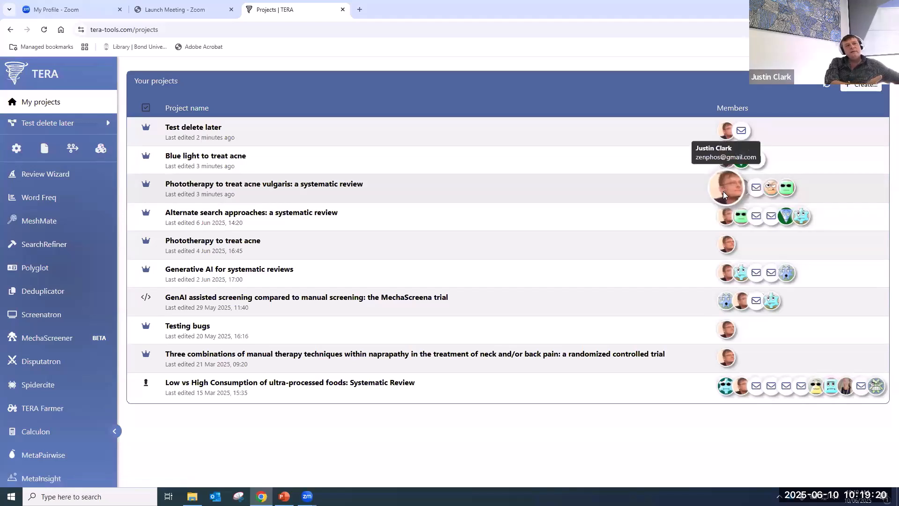
mouse_move(780, 187)
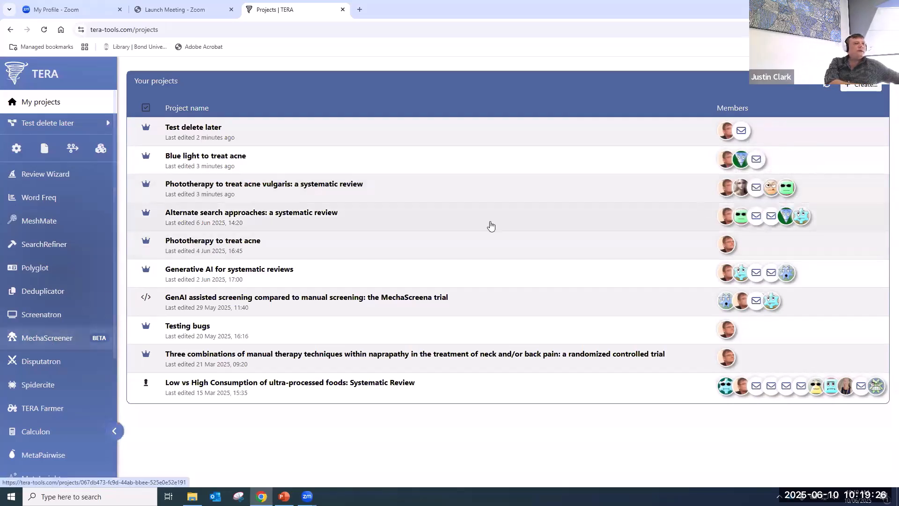
scroll(61, 329, down, 1)
scroll(61, 329, down, 3)
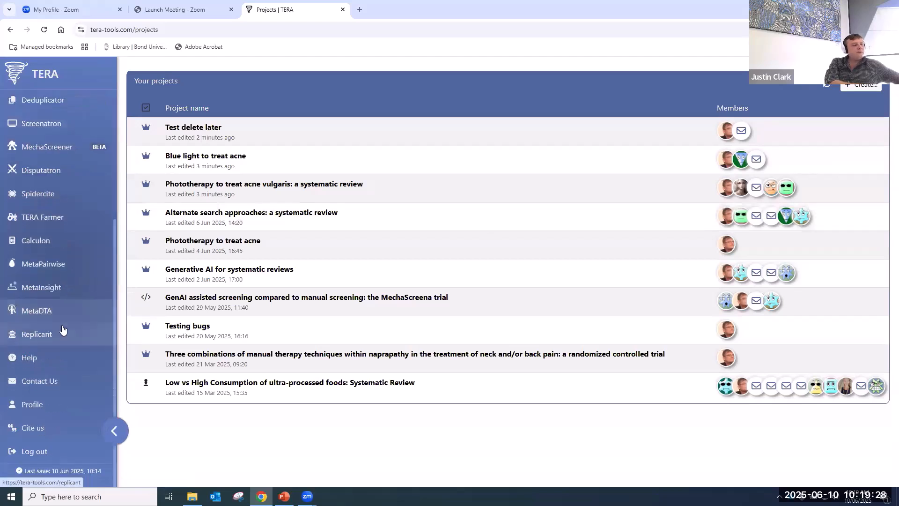
click(52, 404)
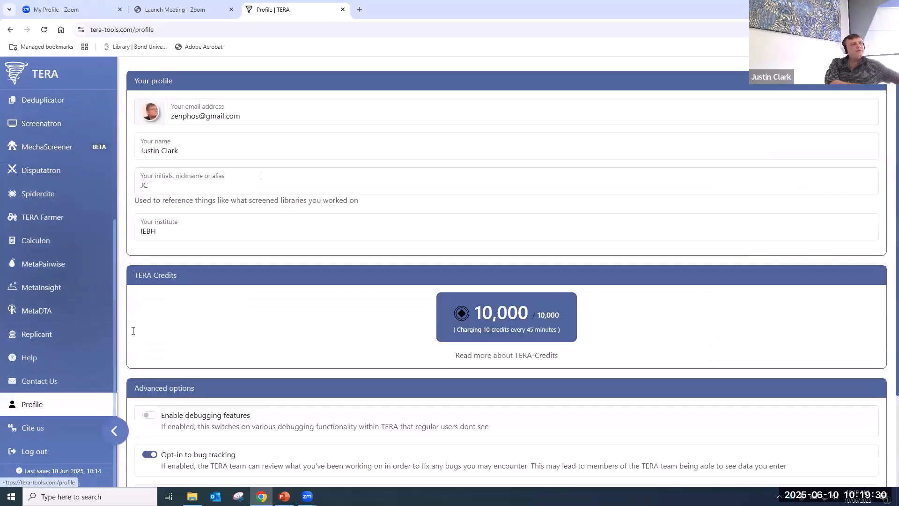
click(154, 117)
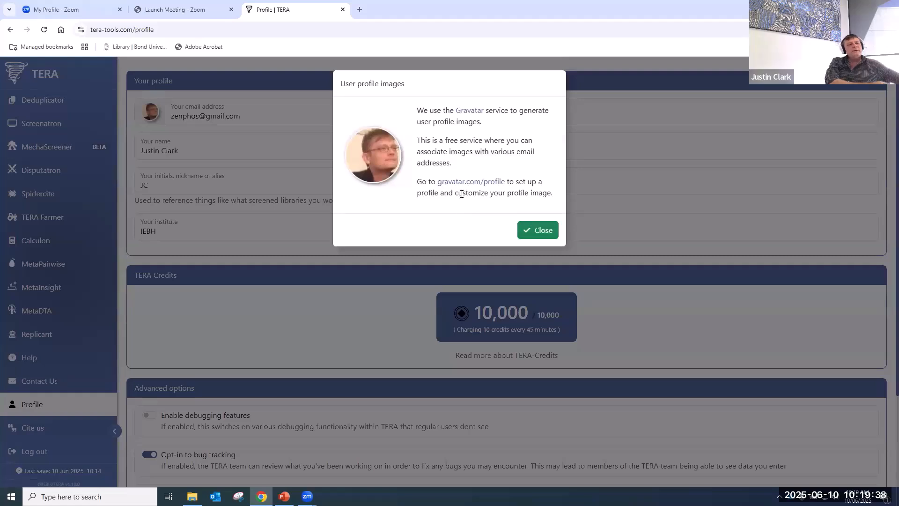
click(540, 233)
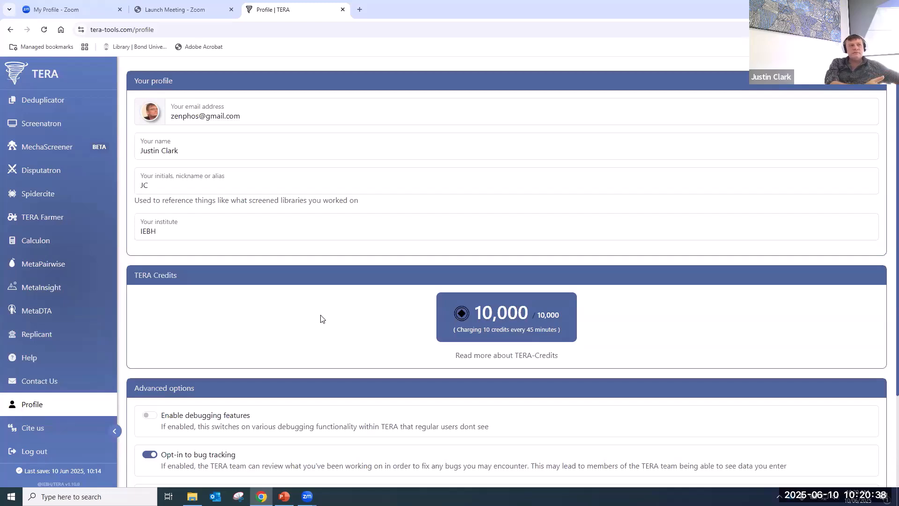
scroll(40, 154, up, 5)
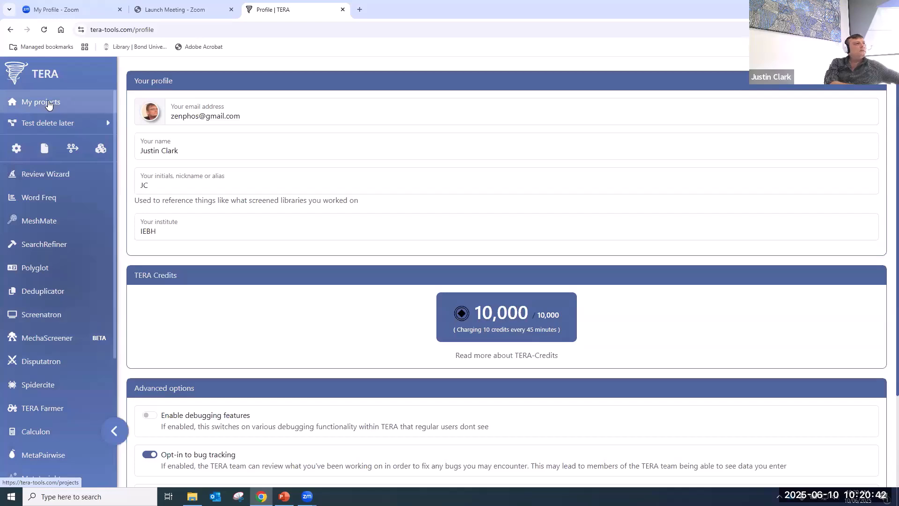
- Return to My projects and open the Test delete later project
click(48, 103)
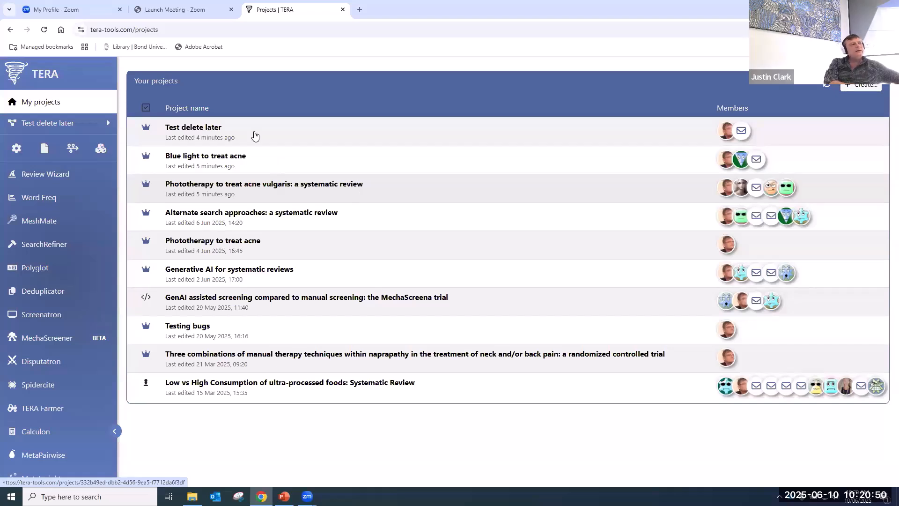
click(238, 137)
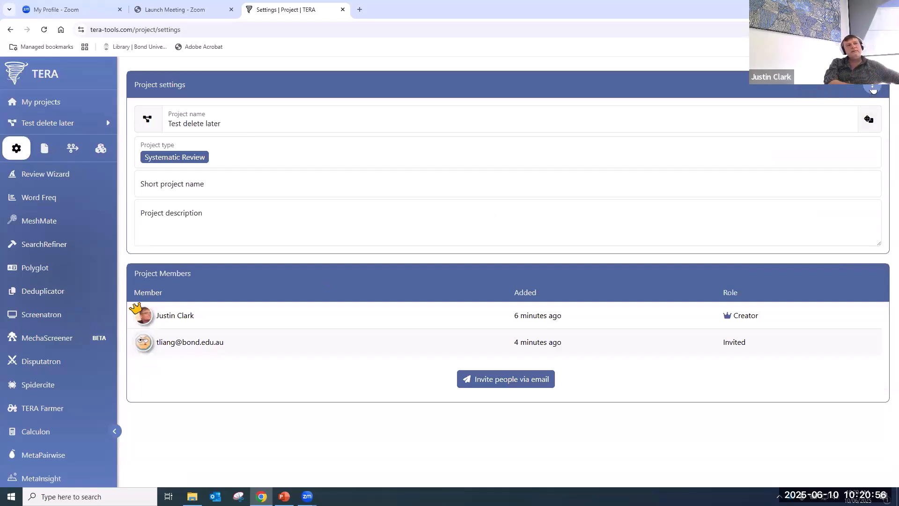
- Delete Test delete later, typing 'DELETE' in the confirmation box
click(874, 89)
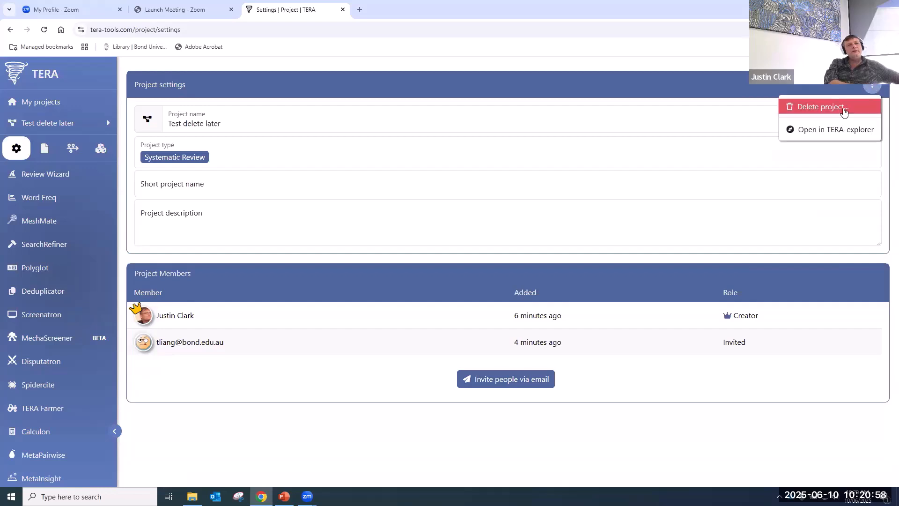
click(848, 113)
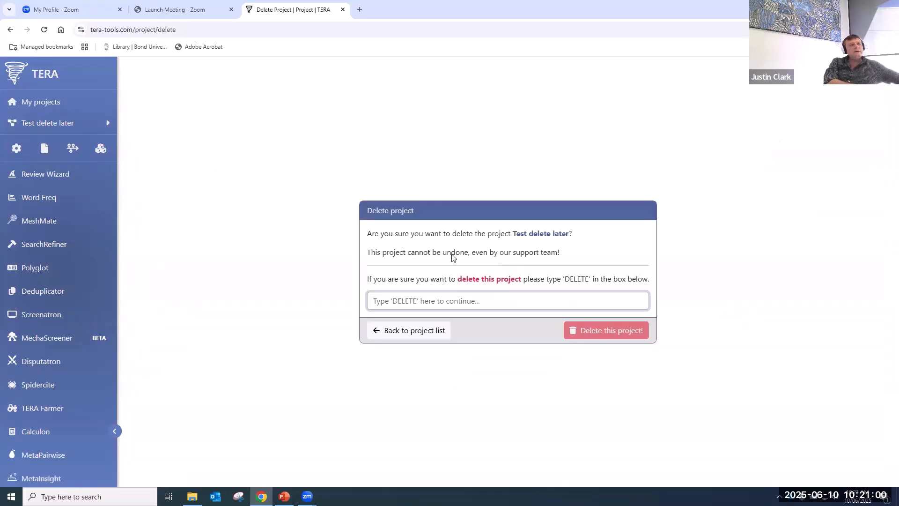
click(492, 306)
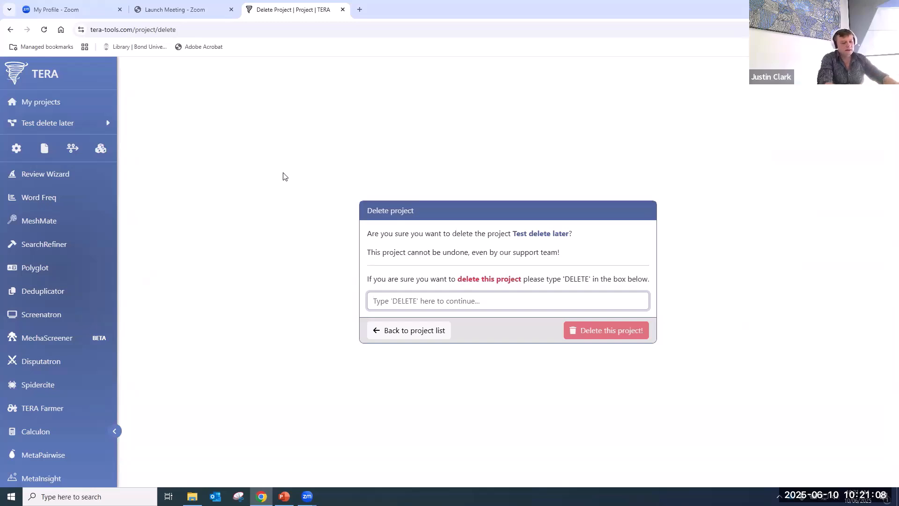
text(DE)
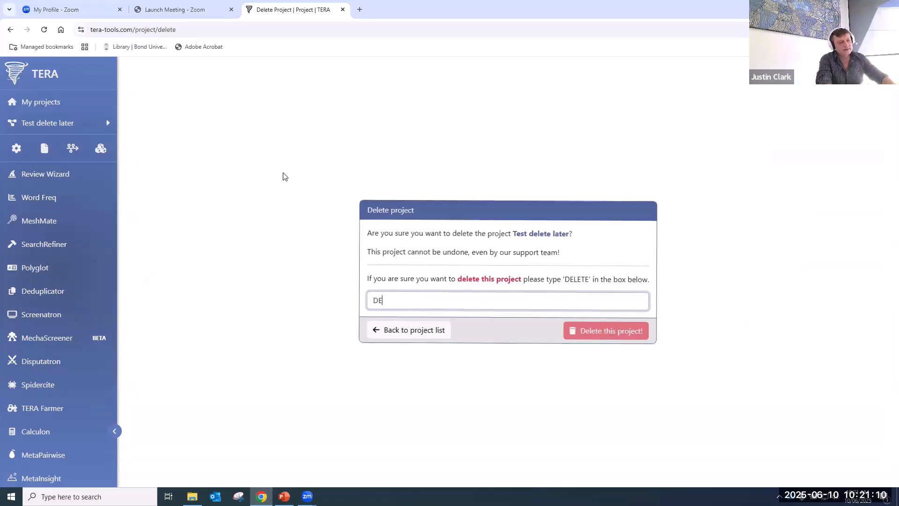
text(LETE)
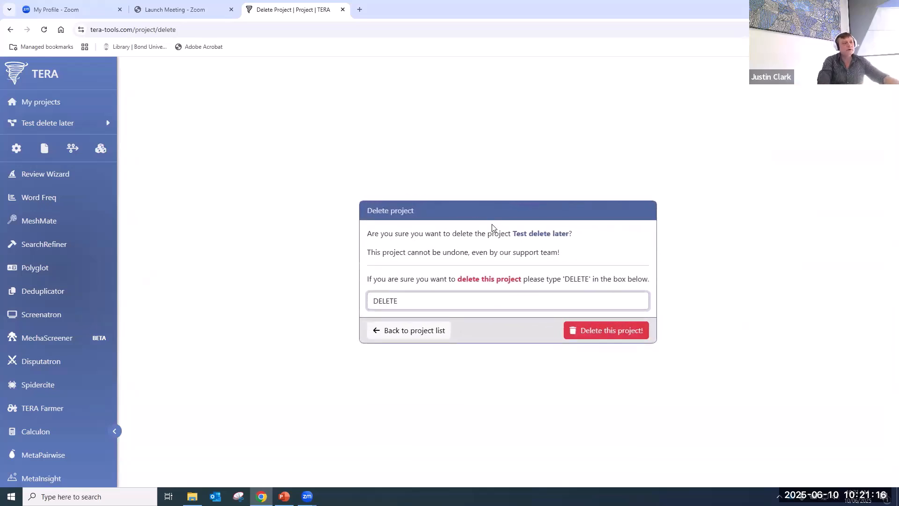
click(609, 335)
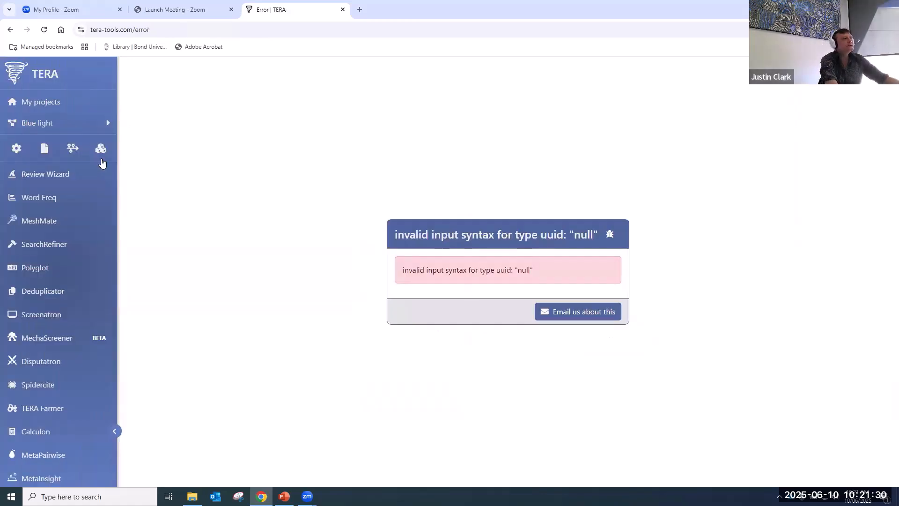
- Go back to My projects and open 'Phototherapy to treat acne vulgaris: a systematic review'
click(38, 106)
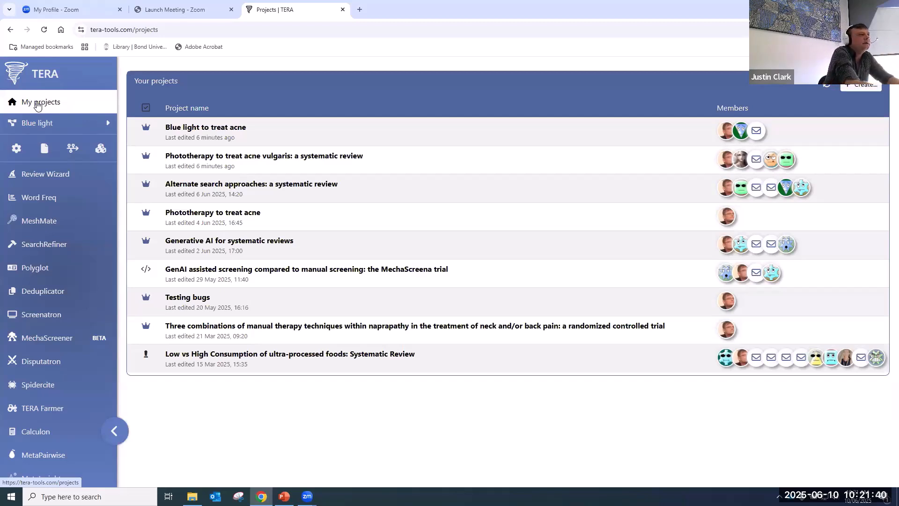
click(371, 158)
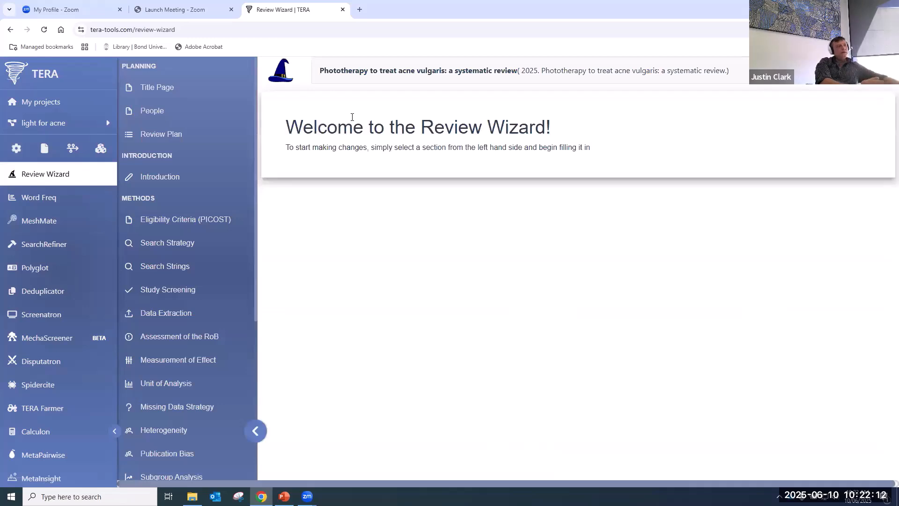
- Review the title page's study title and publication year fields
click(185, 88)
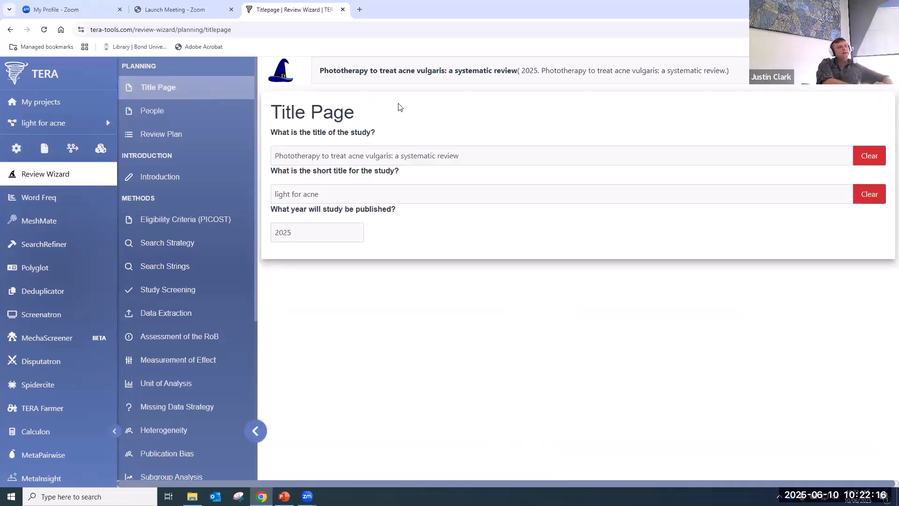
click(392, 154)
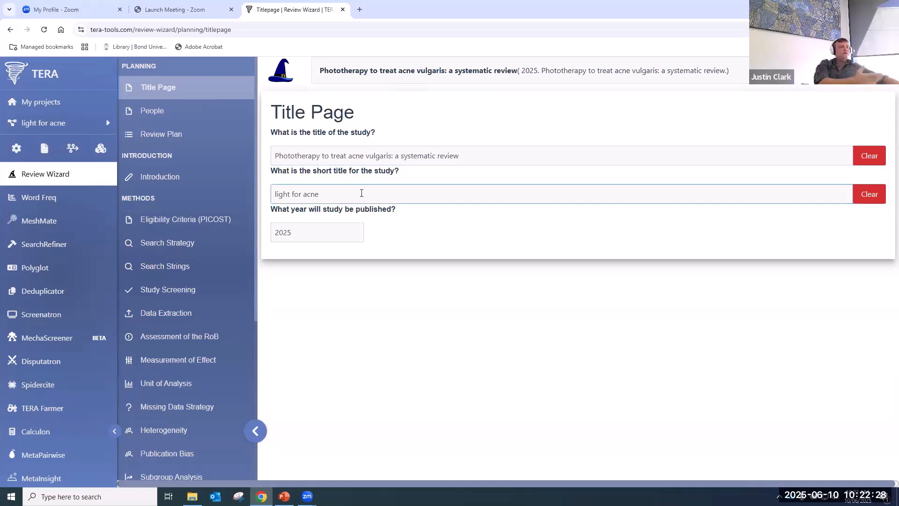
click(324, 234)
- Add a fourth author to the People list by entering their full name
click(192, 113)
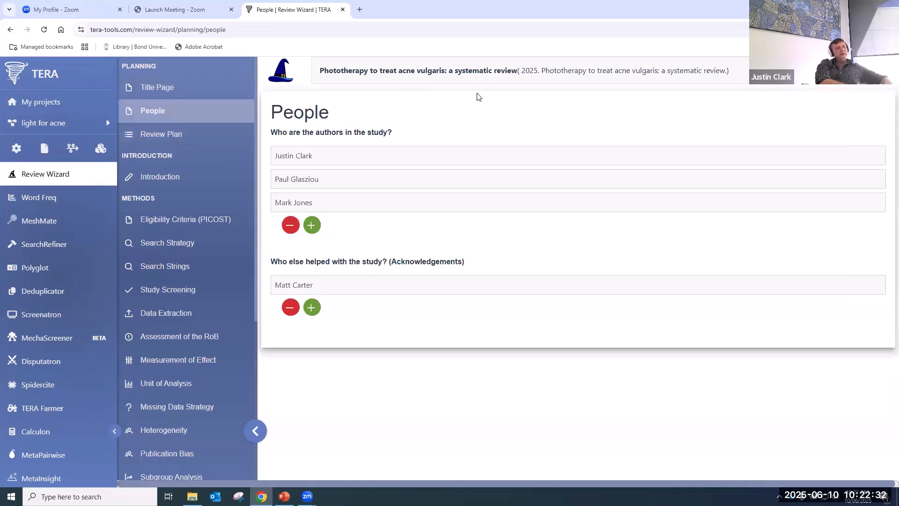
click(303, 160)
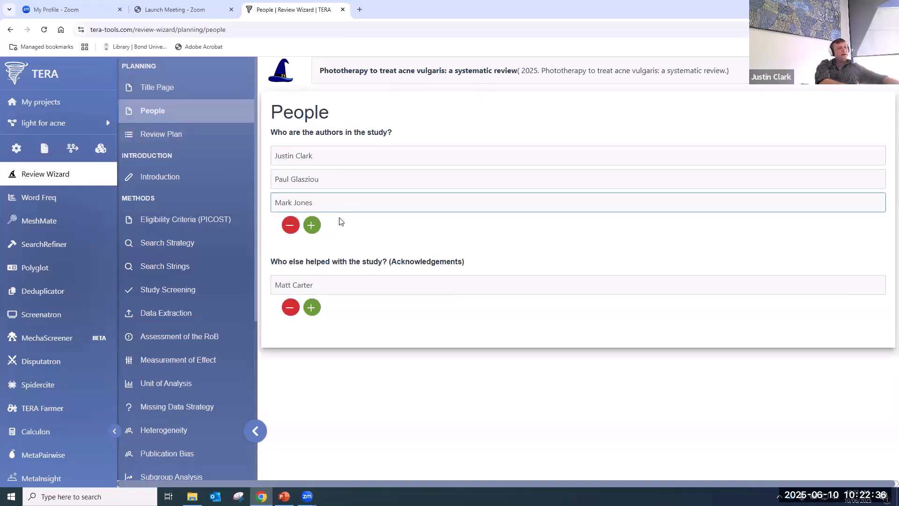
click(311, 224)
click(403, 277)
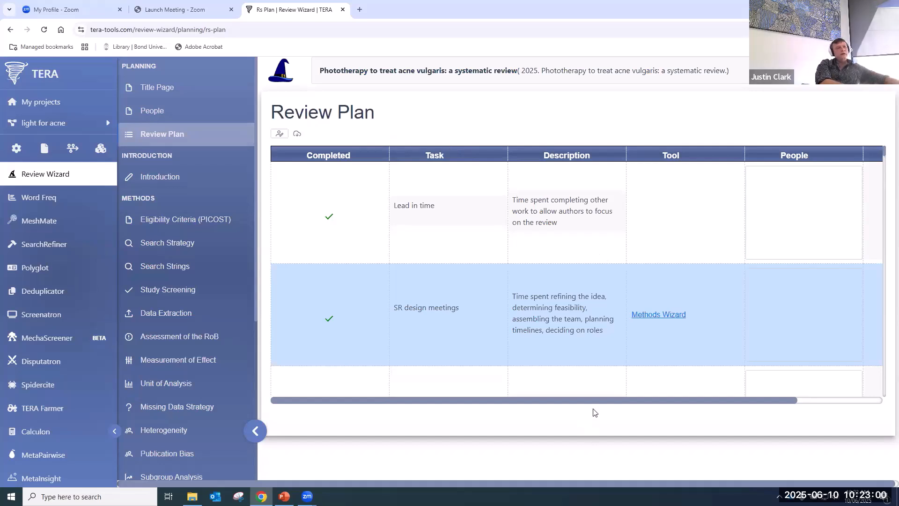
drag(598, 401, 703, 397)
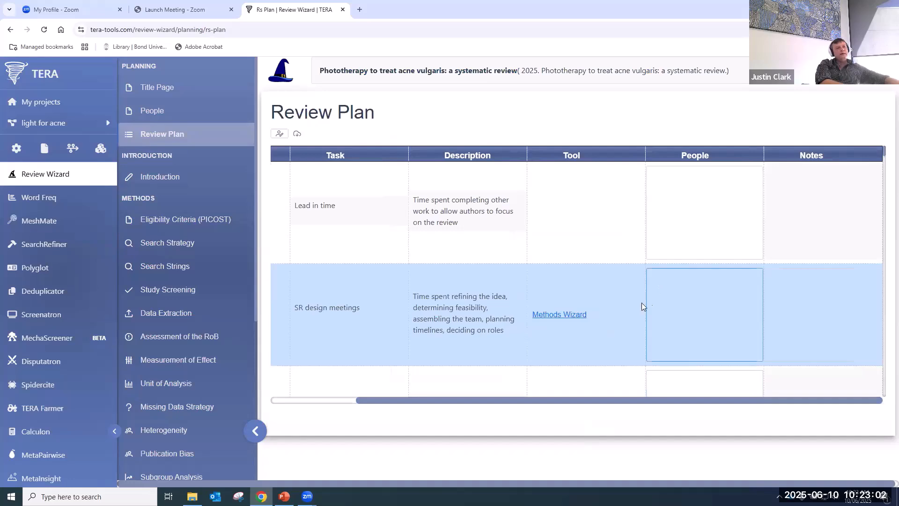
scroll(651, 302, down, 8)
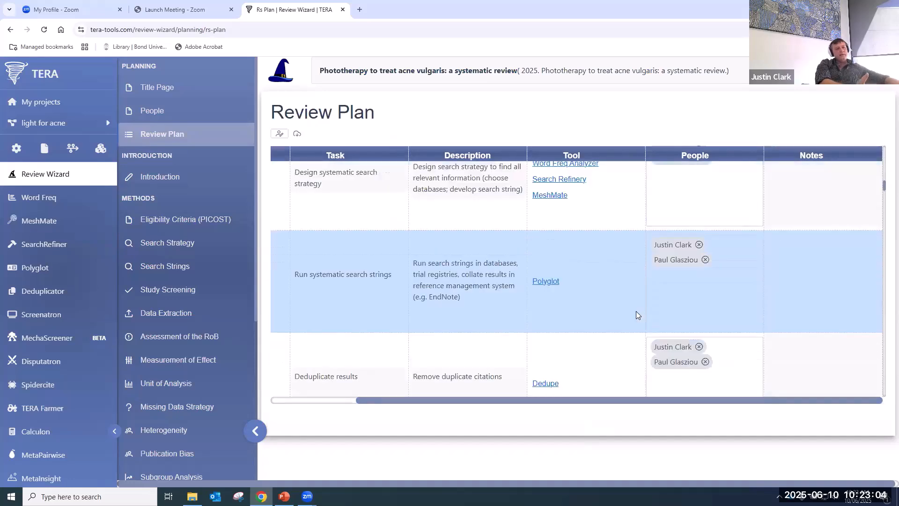
scroll(452, 335, up, 5)
scroll(453, 336, up, 4)
drag(468, 401, 295, 407)
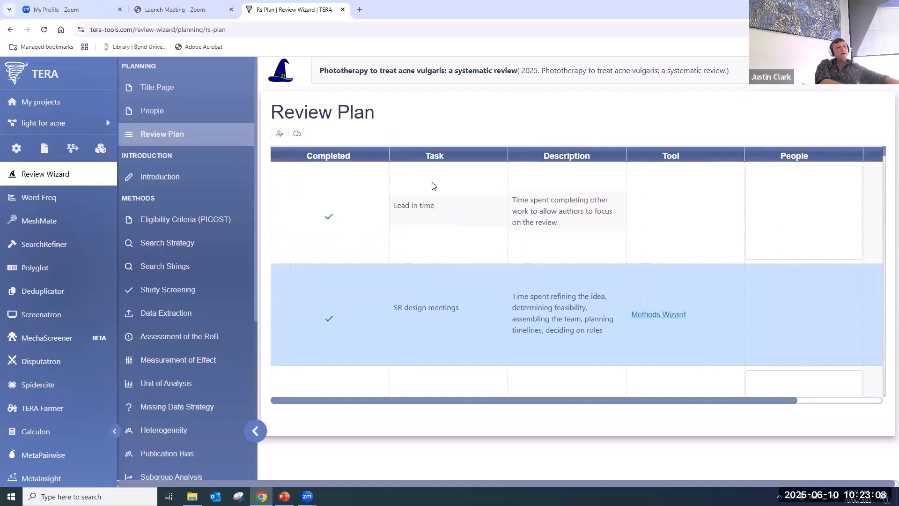
click(409, 206)
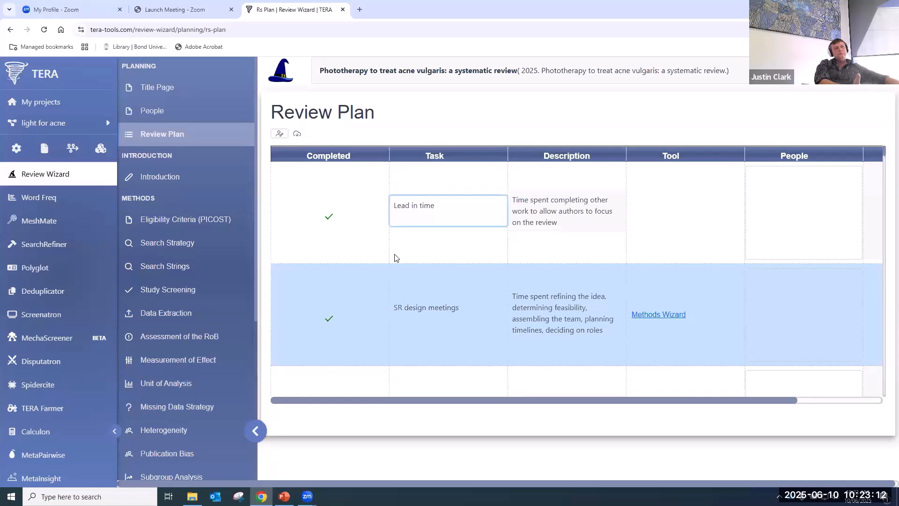
scroll(398, 258, down, 8)
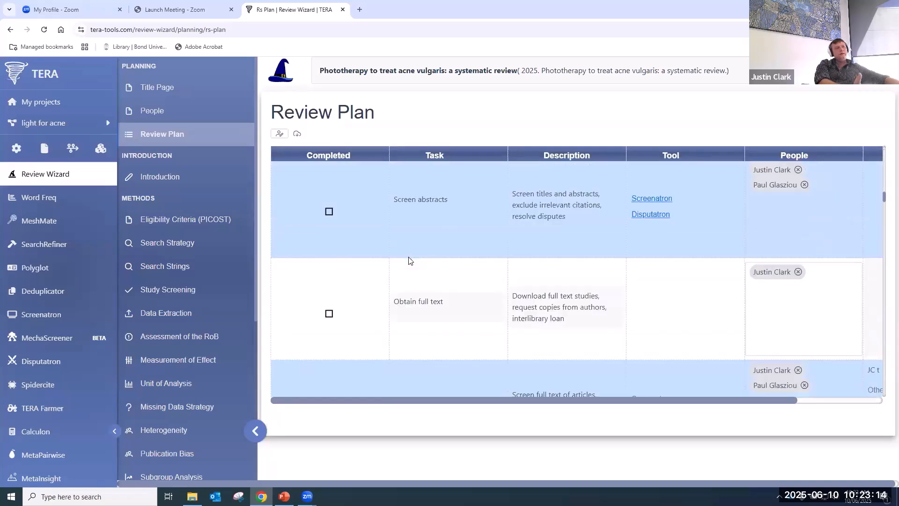
scroll(421, 275, down, 10)
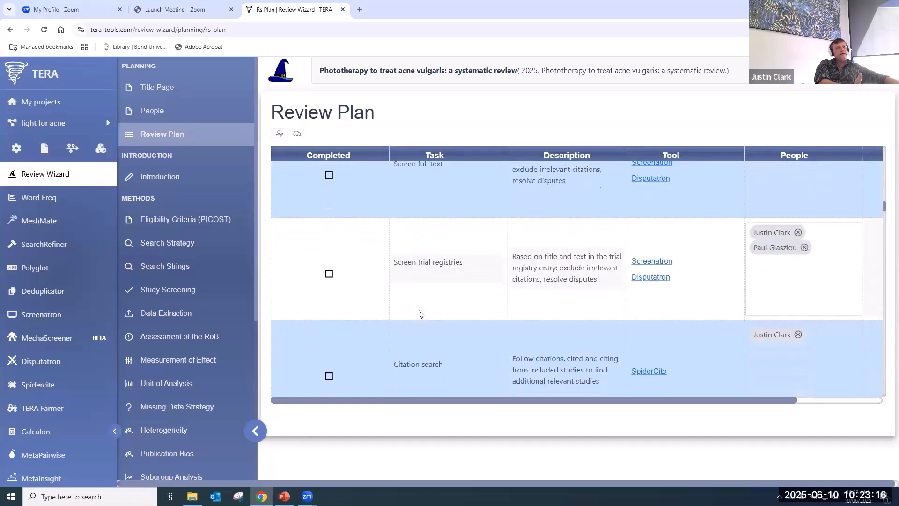
scroll(430, 301, down, 2)
scroll(437, 311, up, 4)
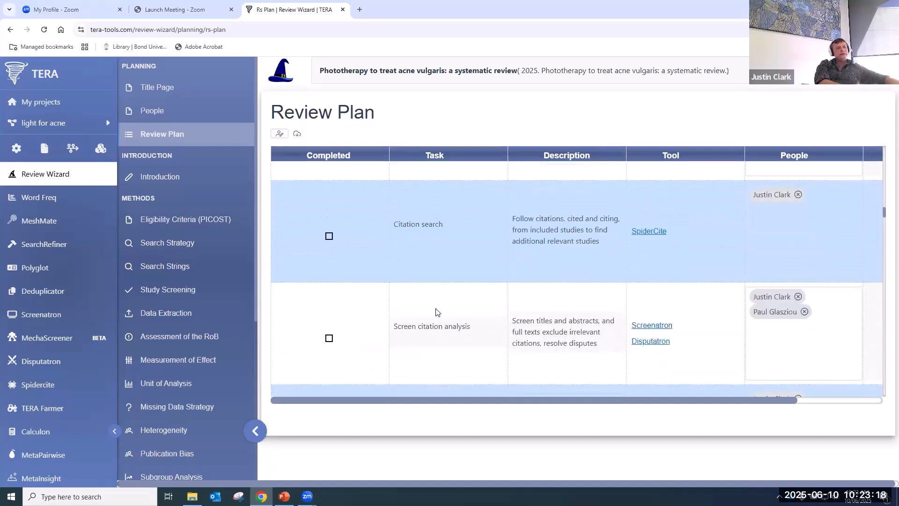
scroll(442, 315, down, 4)
scroll(440, 318, down, 8)
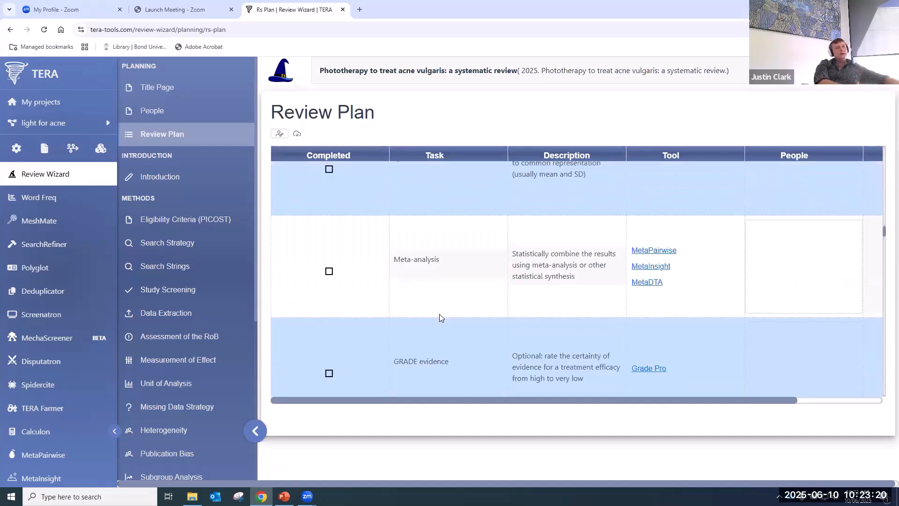
scroll(439, 319, down, 1)
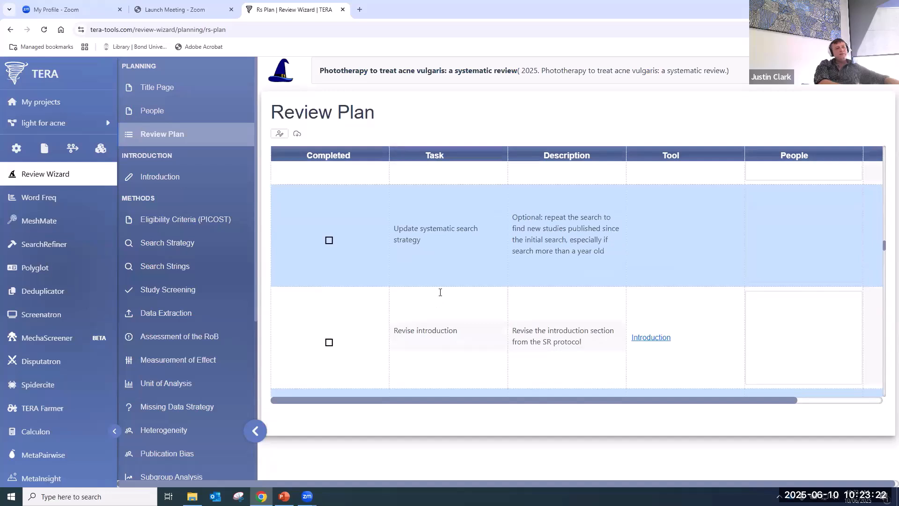
scroll(440, 292, up, 3)
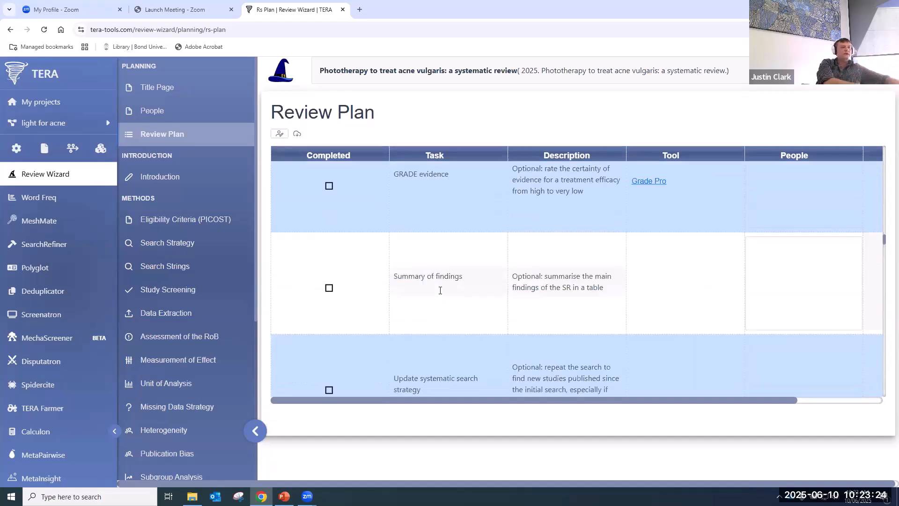
scroll(445, 292, down, 10)
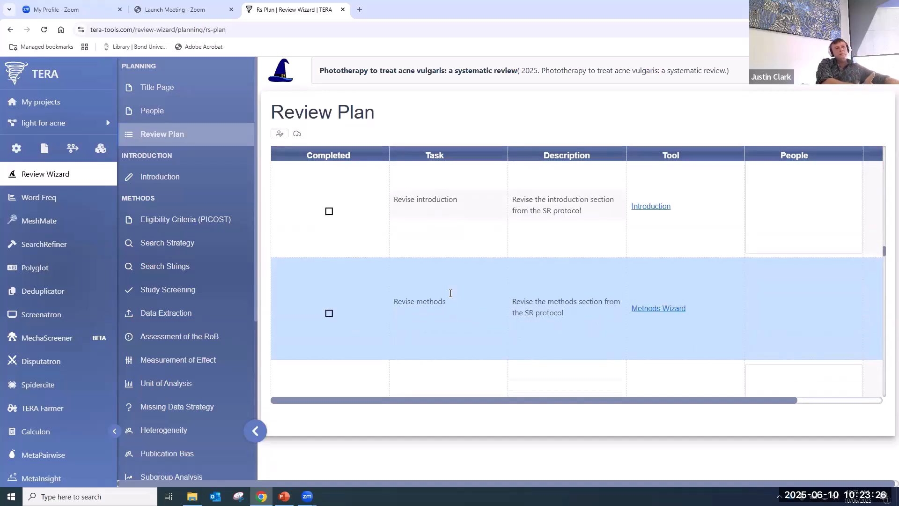
scroll(450, 293, down, 5)
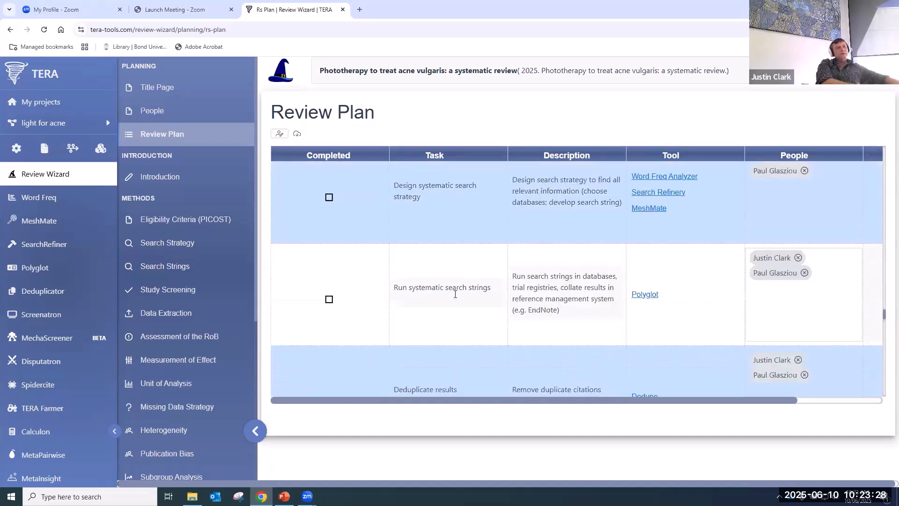
scroll(469, 302, up, 4)
scroll(468, 300, down, 15)
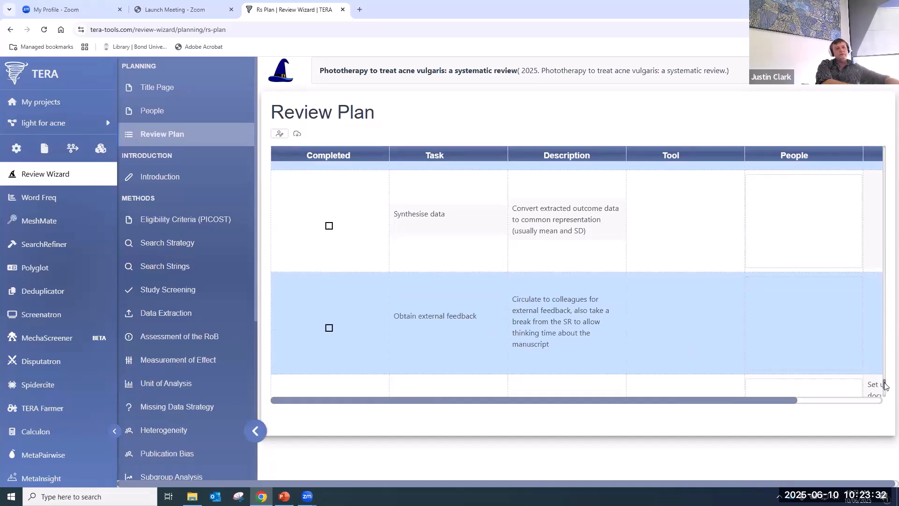
scroll(880, 301, up, 20)
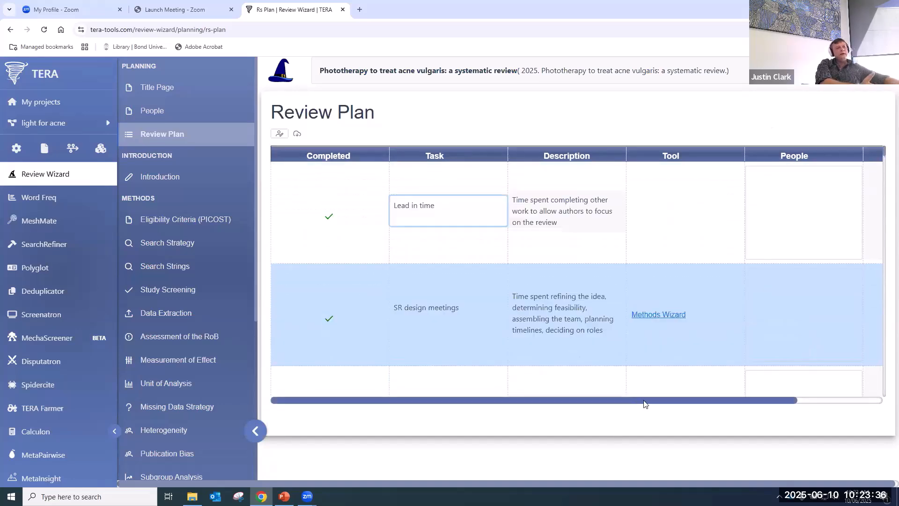
drag(644, 401, 844, 392)
click(829, 183)
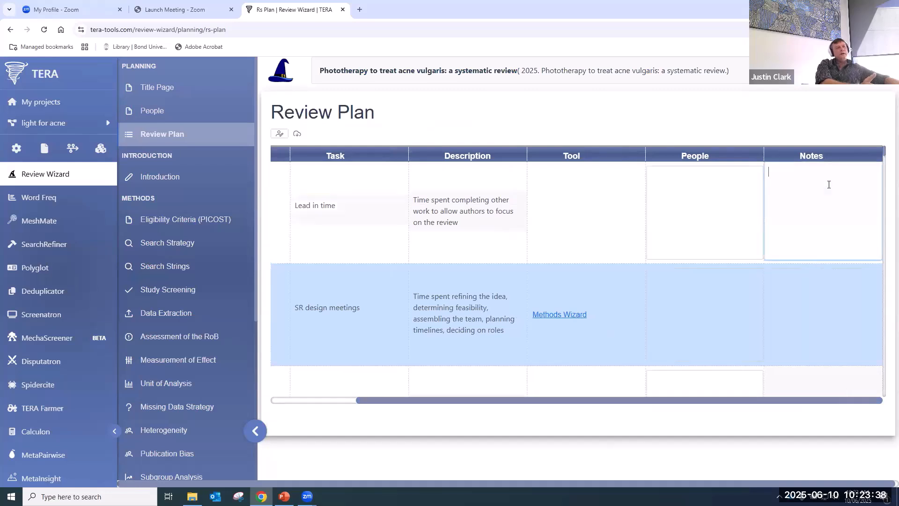
drag(685, 399, 335, 390)
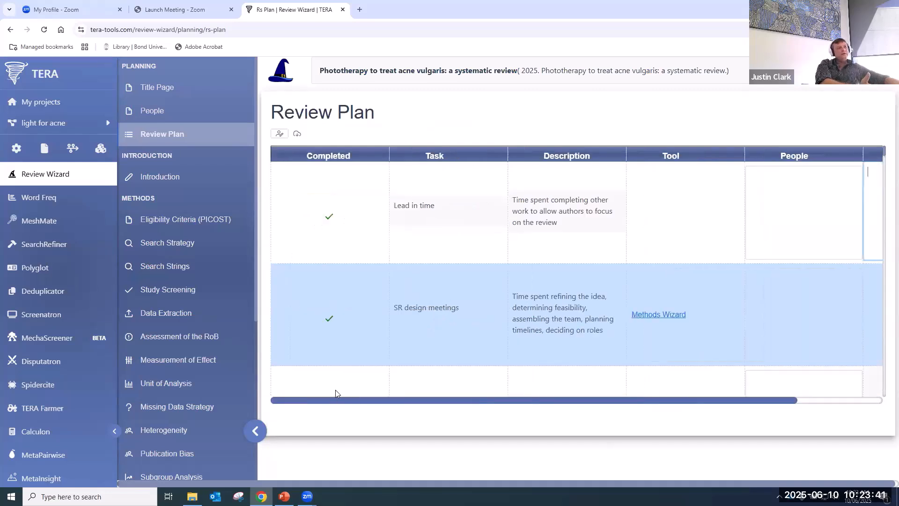
- Cancel an Excel export and toggle review plan table editing, then go to Introduction
click(296, 136)
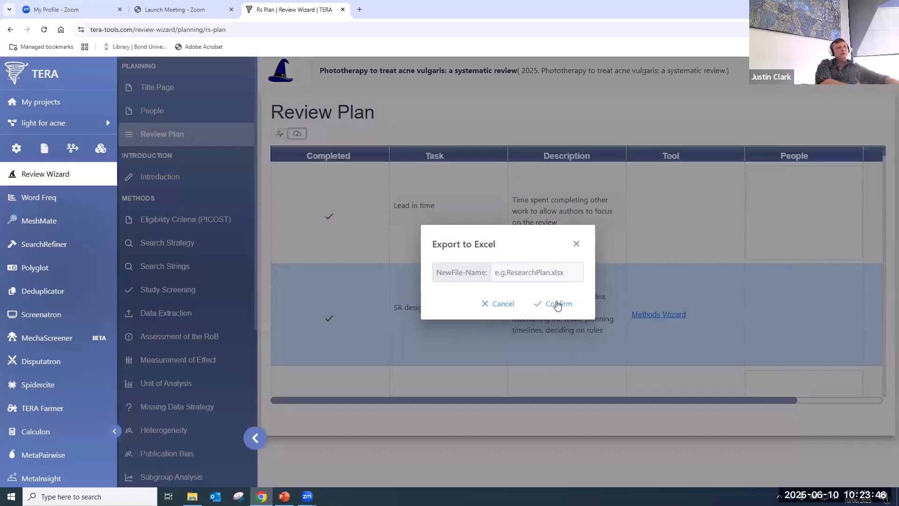
click(576, 243)
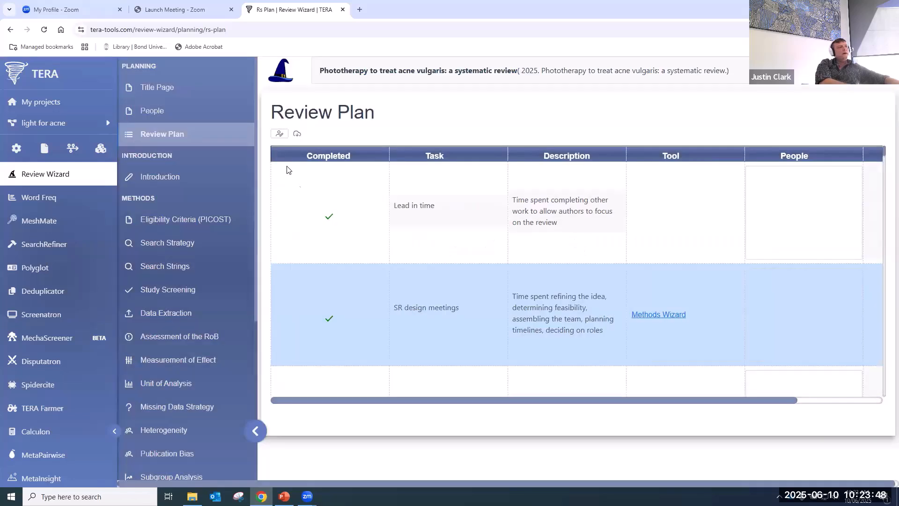
click(280, 135)
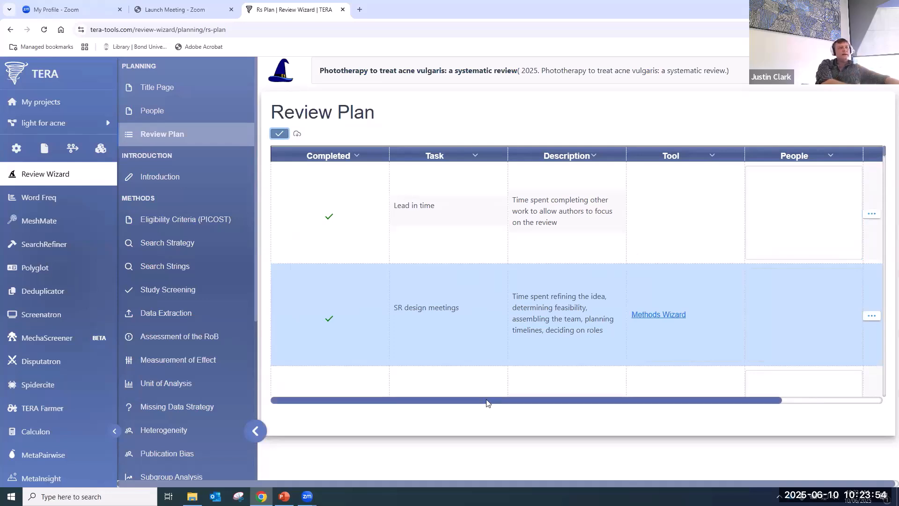
scroll(718, 411, right, 3)
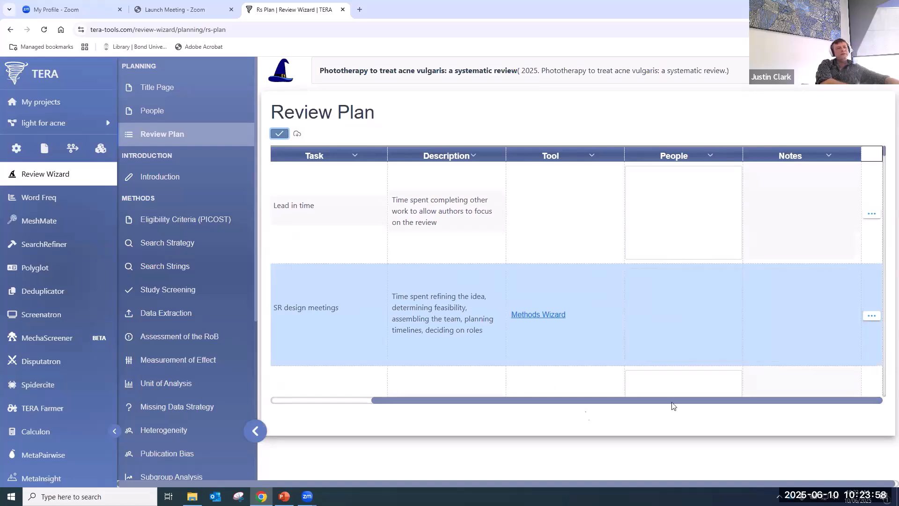
click(282, 135)
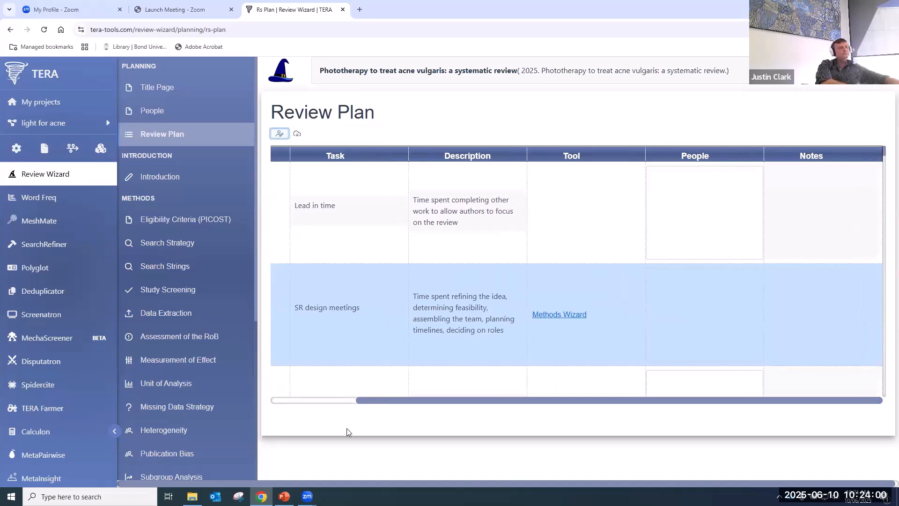
click(194, 176)
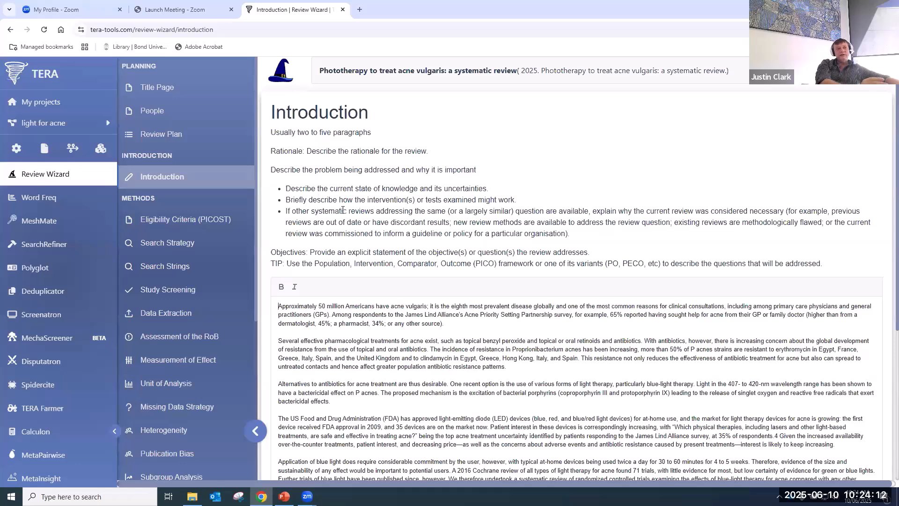
- Replace the old Introduction paragraphs with the pasted five-paragraph acne and blue-light rationale
scroll(318, 197, down, 6)
scroll(382, 259, up, 4)
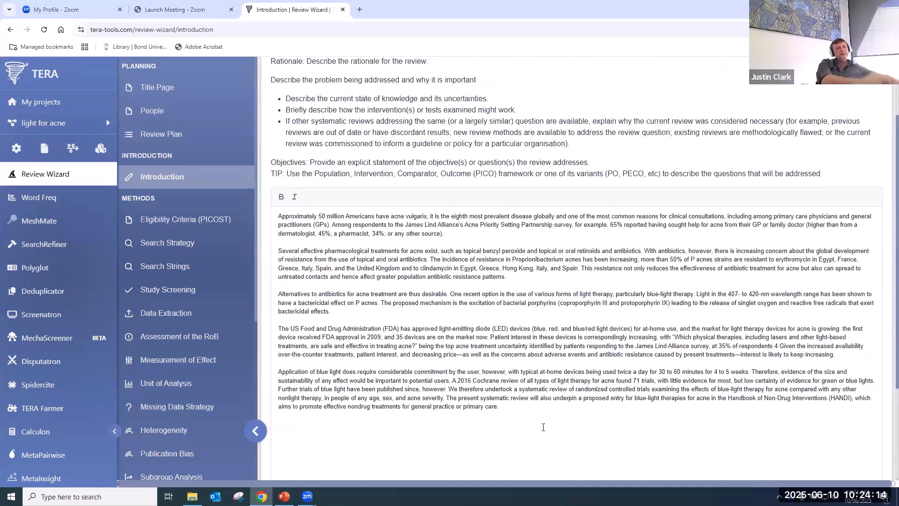
drag(499, 407, 264, 211)
key(ctrl+c)
key(BackSpace)
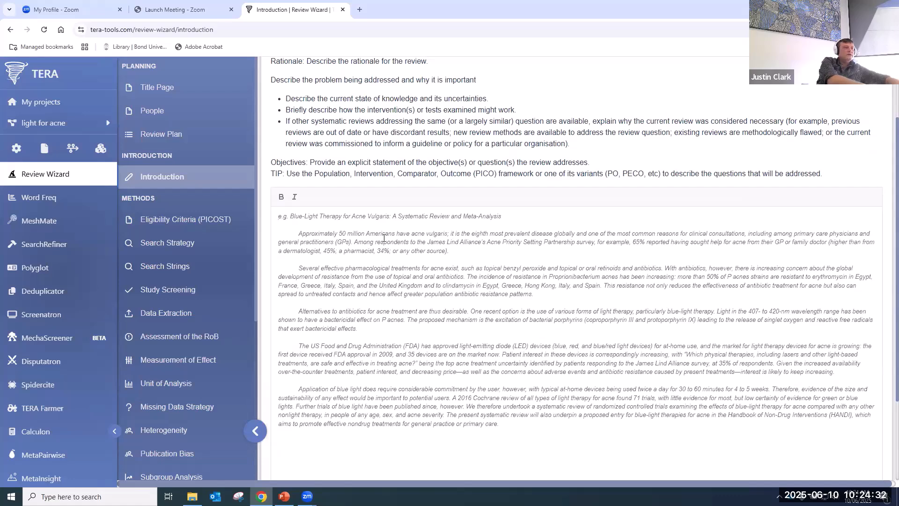
key(ctrl+v)
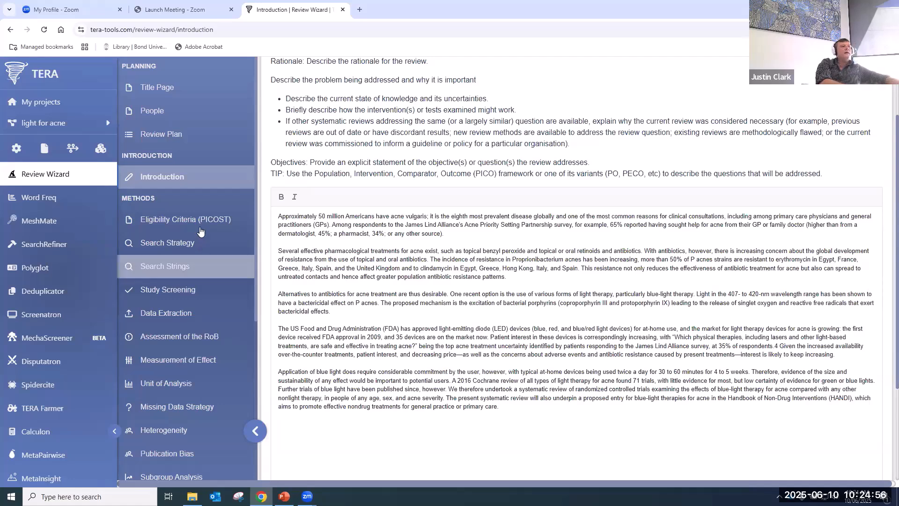
- In Eligibility Criteria (PICOST), add an empty Population row, then delete it
click(187, 219)
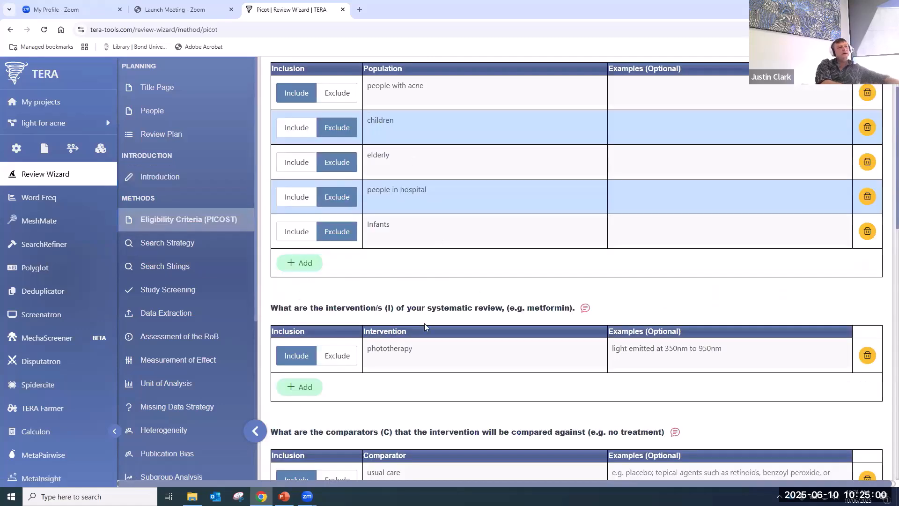
scroll(436, 248, up, 2)
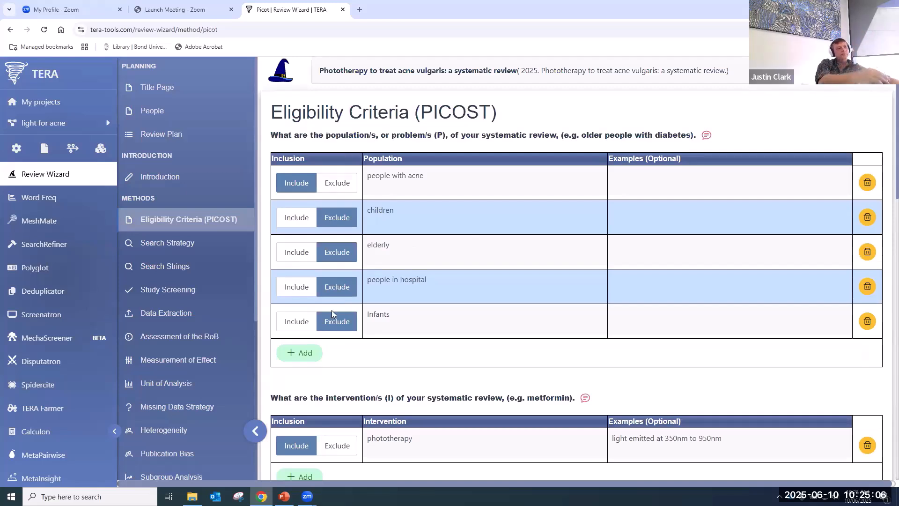
click(301, 355)
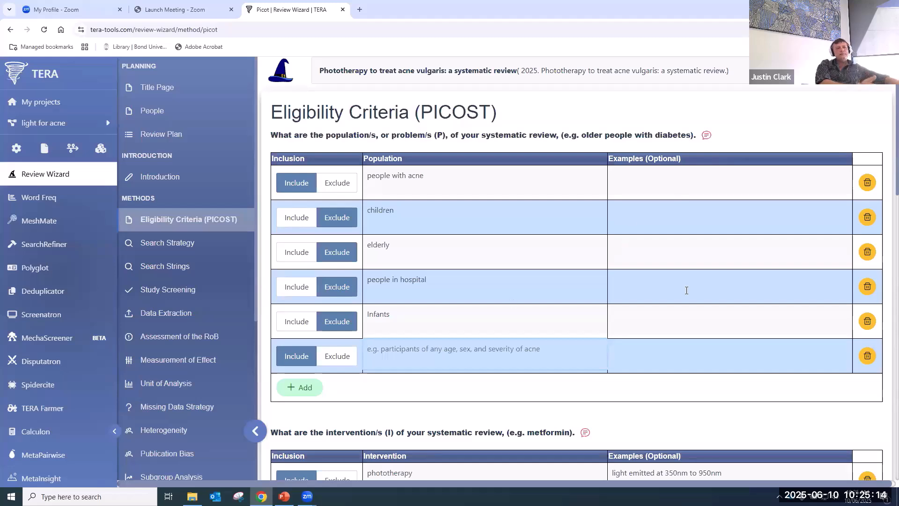
click(867, 356)
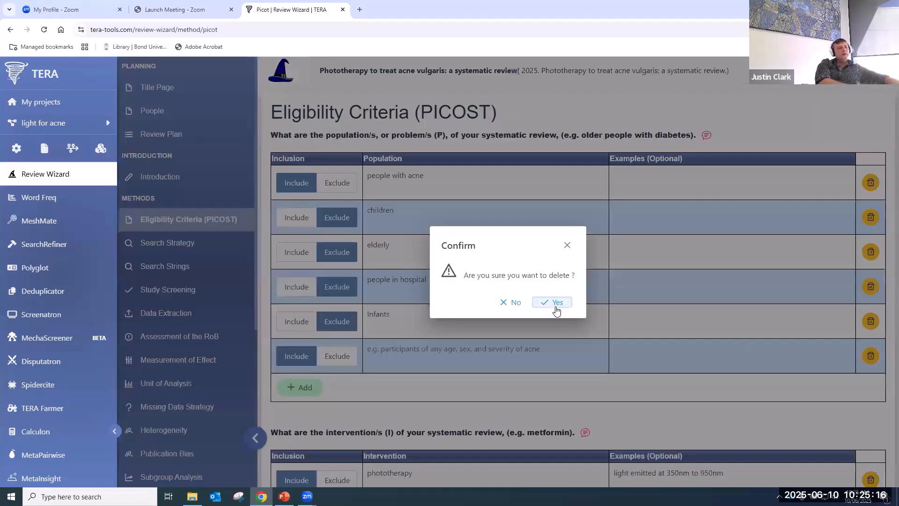
click(557, 302)
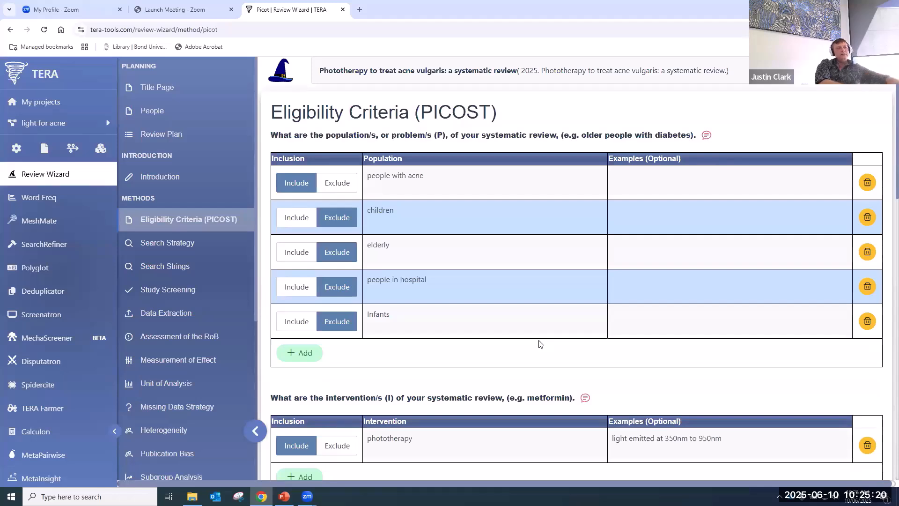
- Look over the phototherapy examples and usual care comparator entries
scroll(515, 365, down, 3)
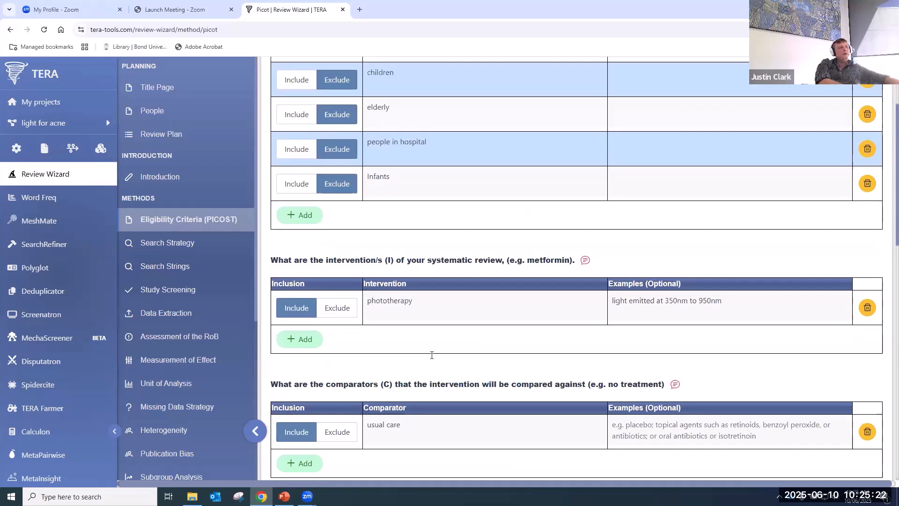
scroll(432, 355, up, 3)
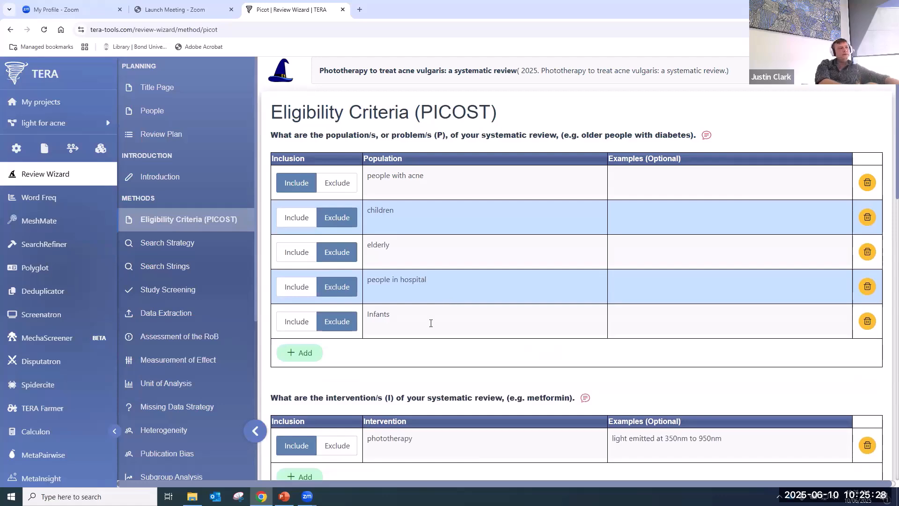
scroll(430, 324, down, 4)
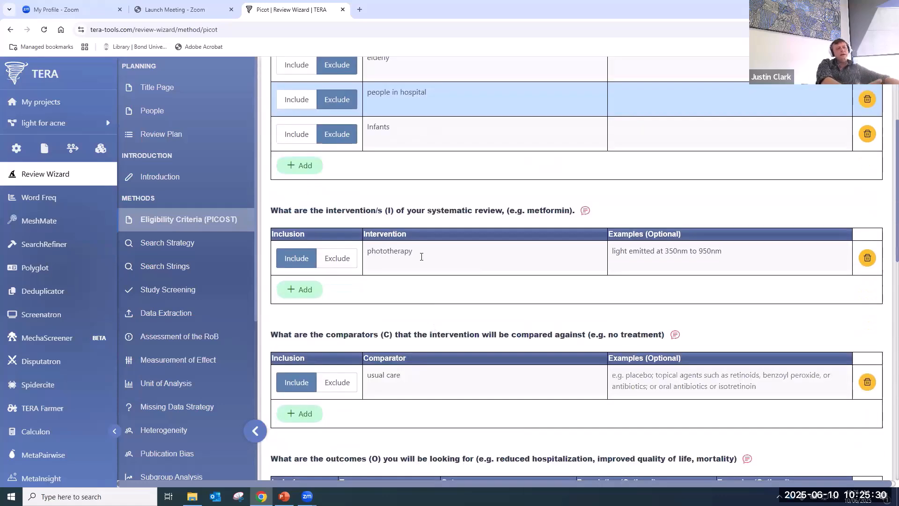
click(733, 255)
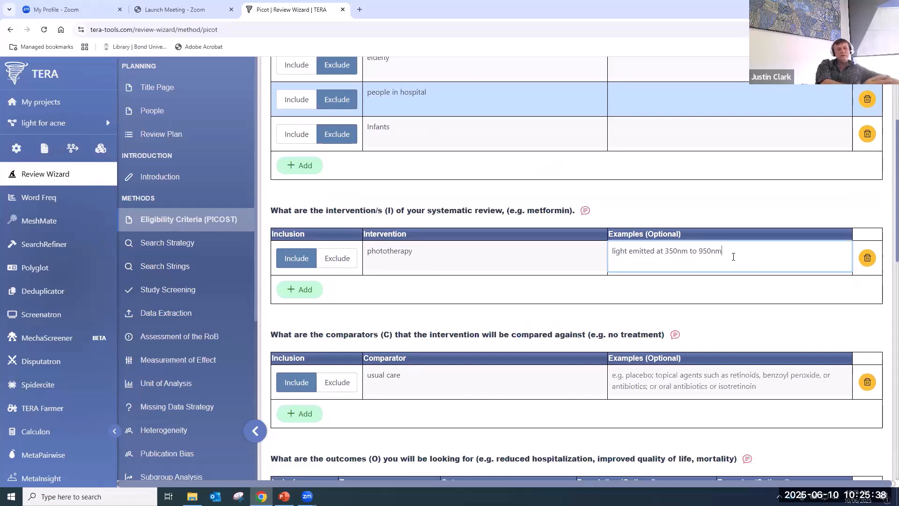
click(414, 381)
scroll(413, 383, down, 1)
scroll(413, 383, down, 3)
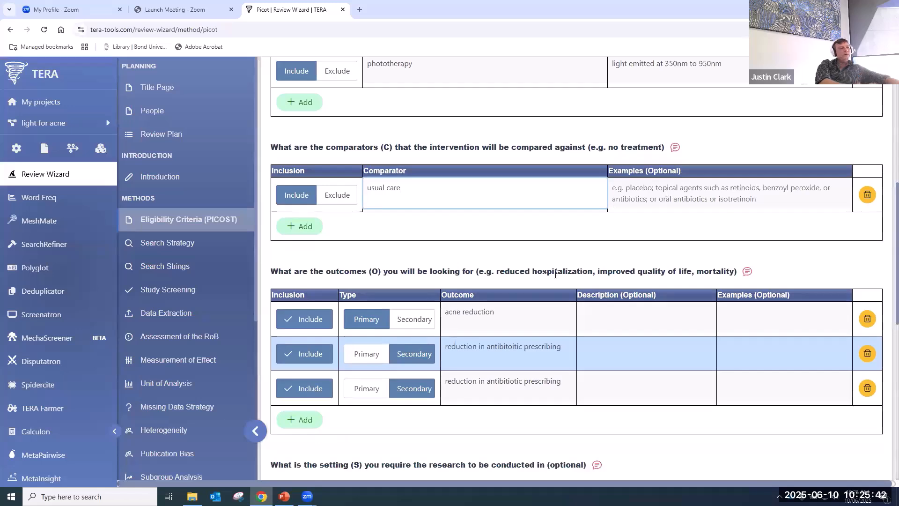
scroll(557, 279, down, 2)
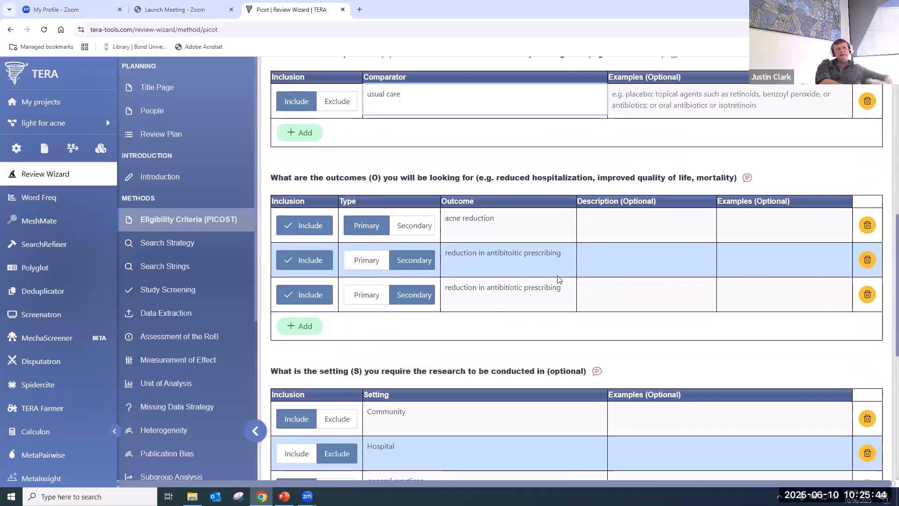
- Correct 'antibiotic' in the second outcome, reduction in antibiotic prescribing
click(506, 253)
key(BackSpace)
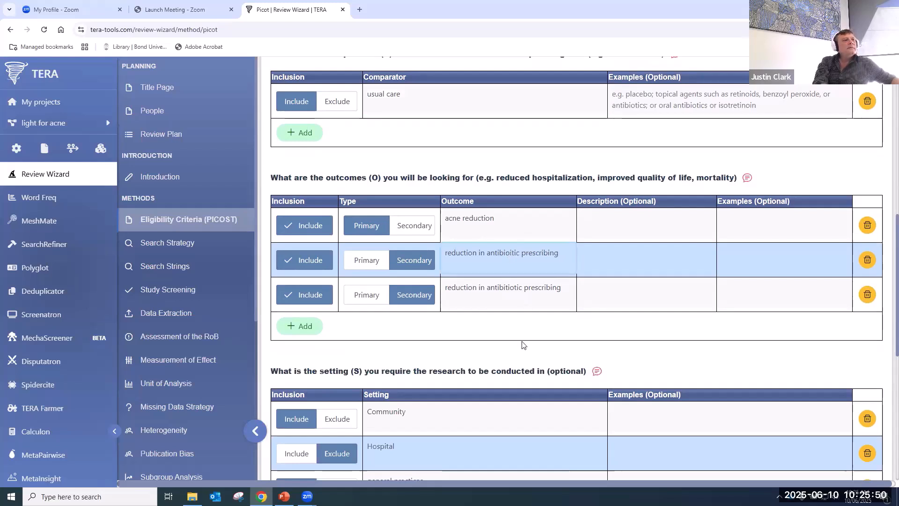
click(469, 324)
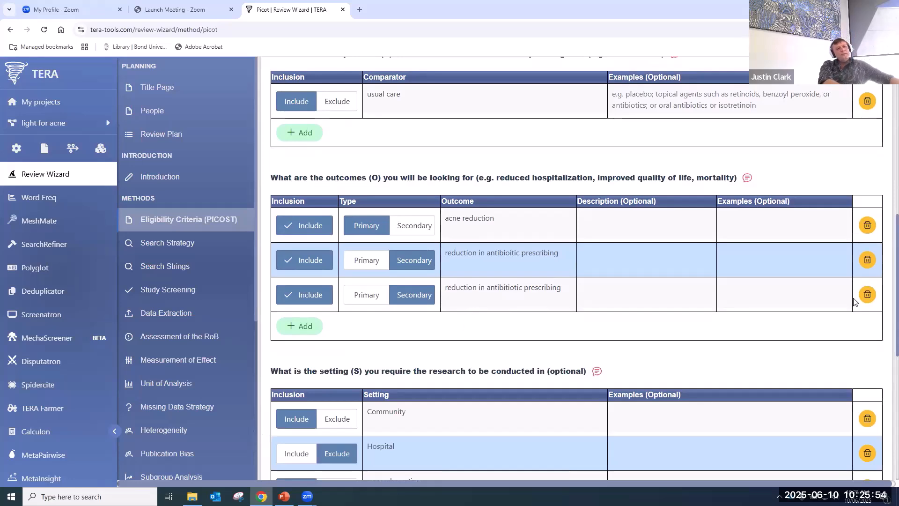
- Delete the duplicated third outcome row and confirm the deletion
click(868, 294)
click(619, 302)
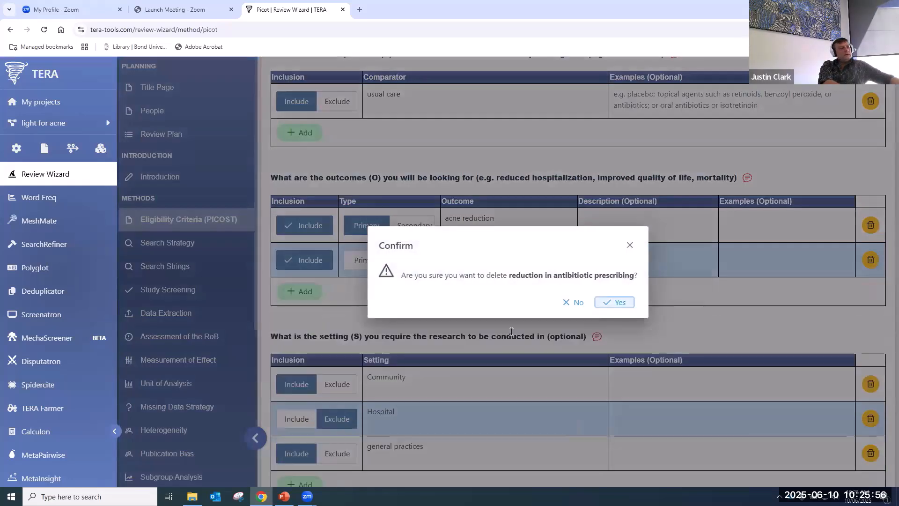
scroll(424, 281, down, 2)
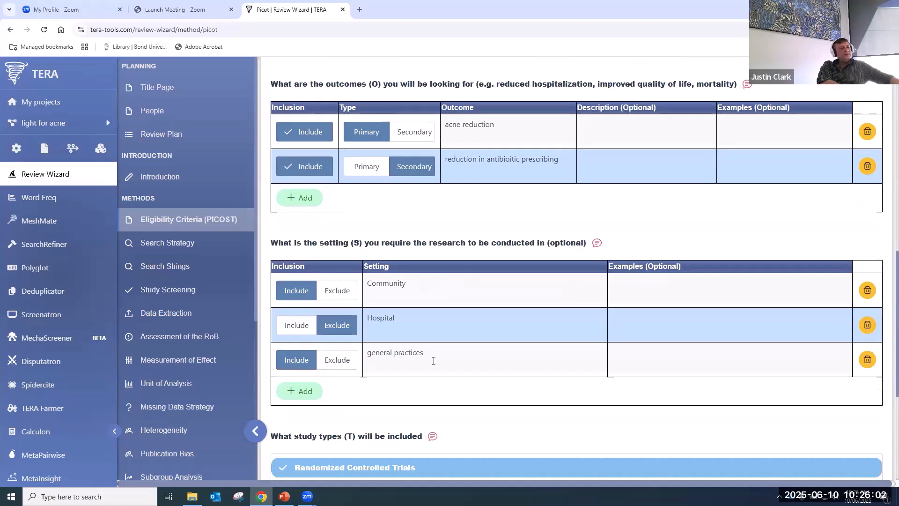
scroll(431, 361, down, 5)
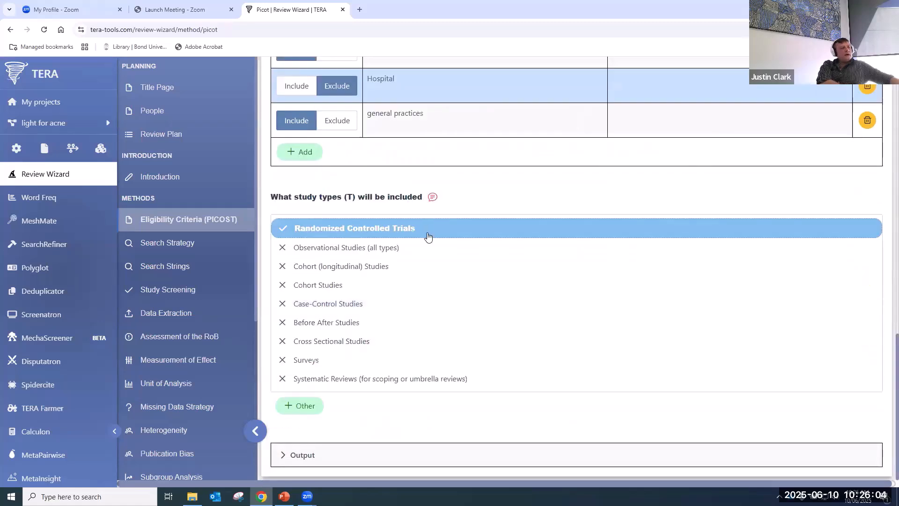
scroll(474, 390, up, 15)
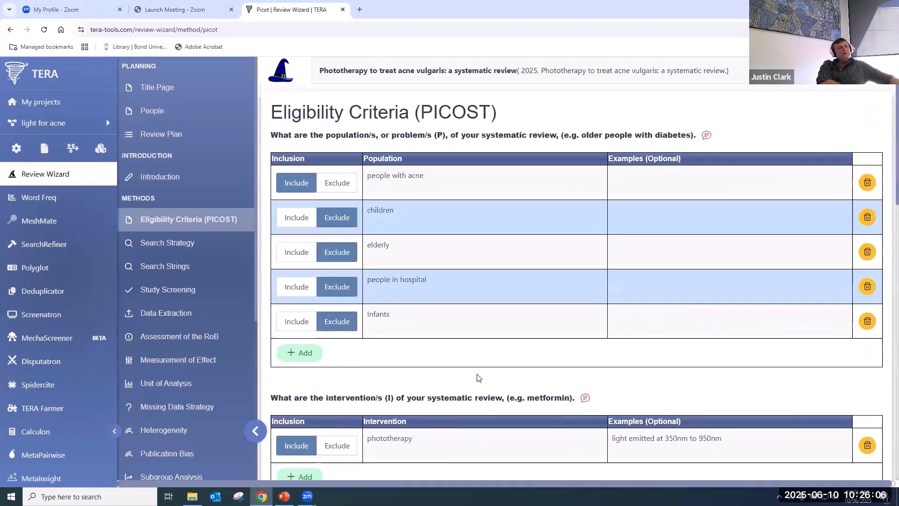
- Open the population question's comment box, click into it, then close it
click(707, 137)
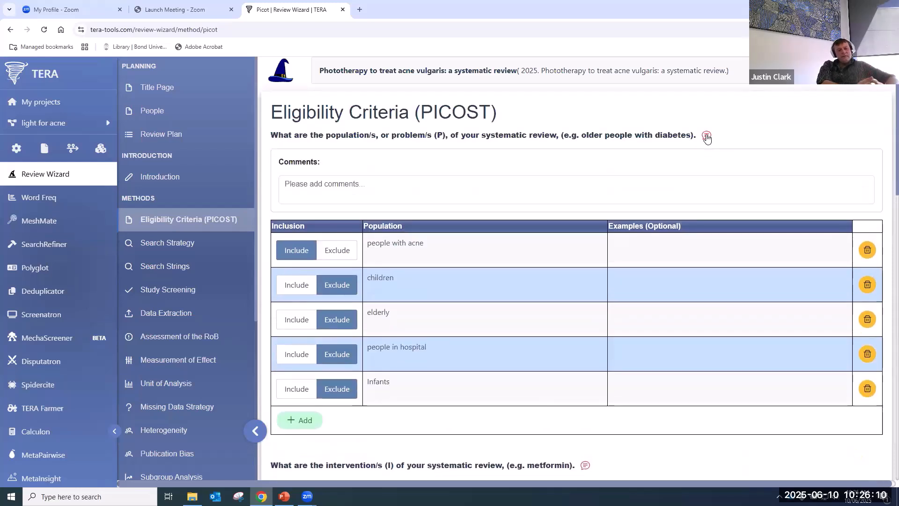
click(347, 189)
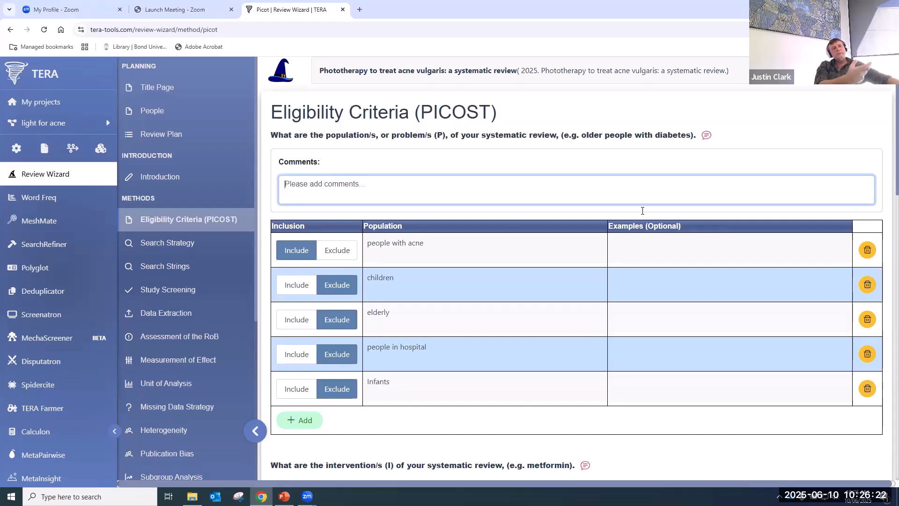
click(707, 140)
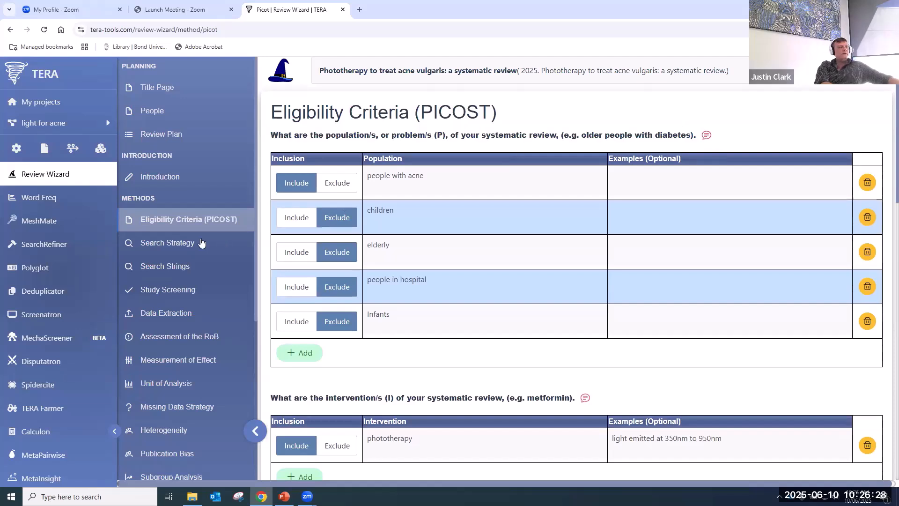
- In Search Strategy, remove the second team member as searcher and deduplicator
click(173, 244)
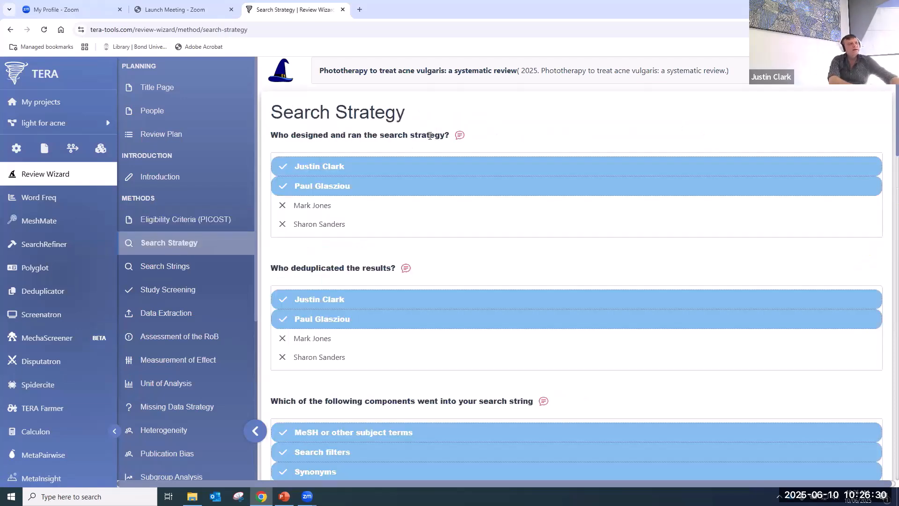
click(376, 187)
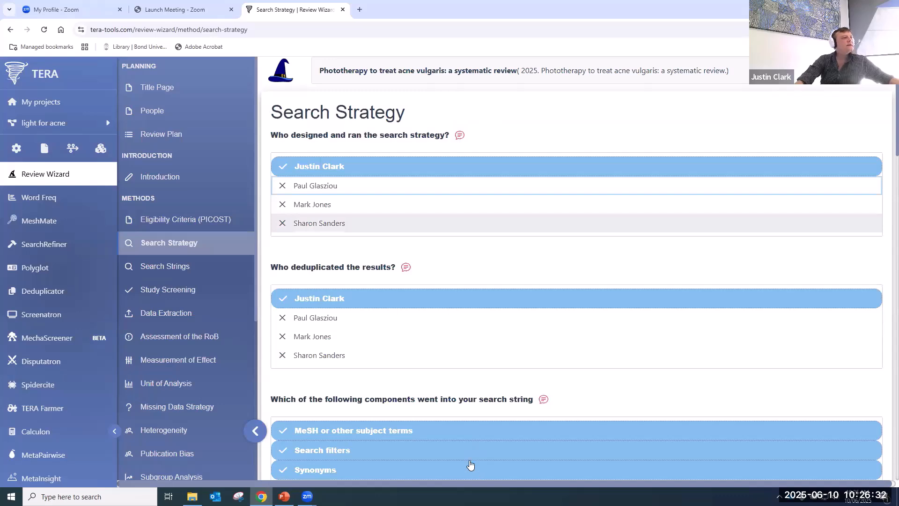
scroll(397, 363, down, 3)
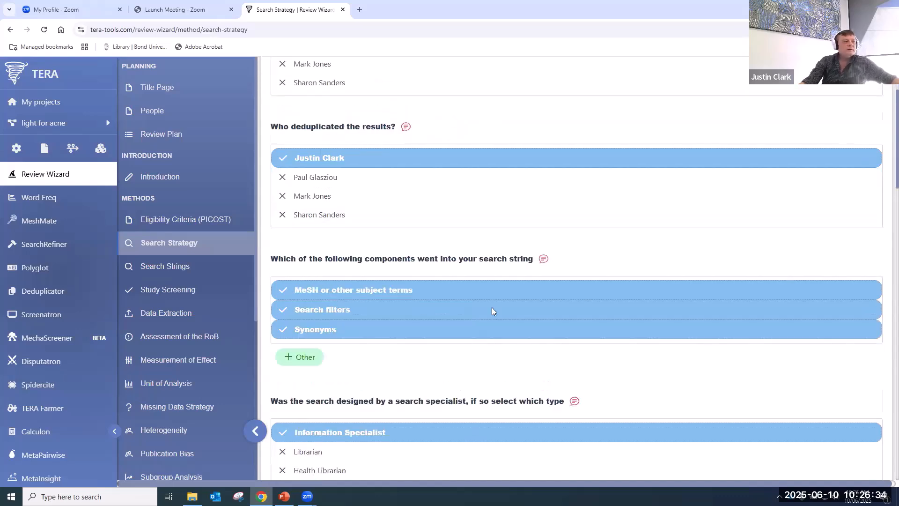
scroll(492, 307, down, 5)
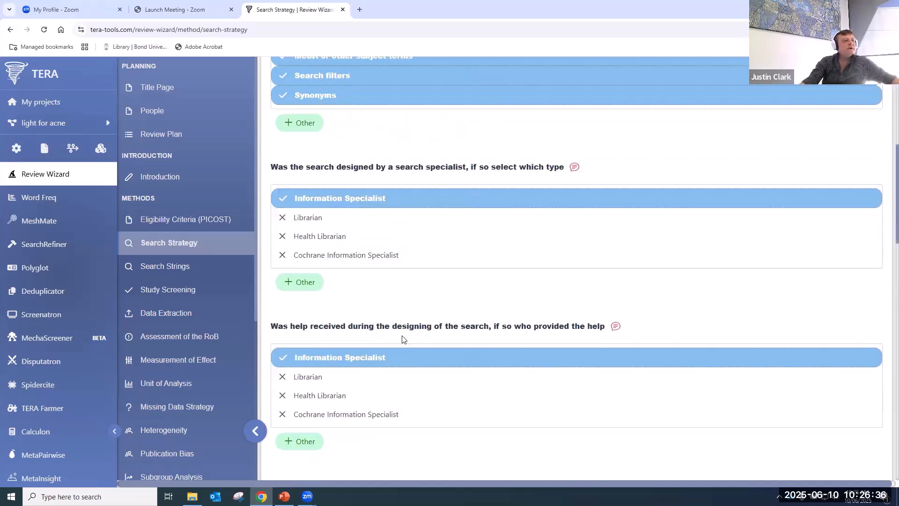
- Credit a Cochrane Information Specialist, not Information Specialist, with helping design the search
click(538, 358)
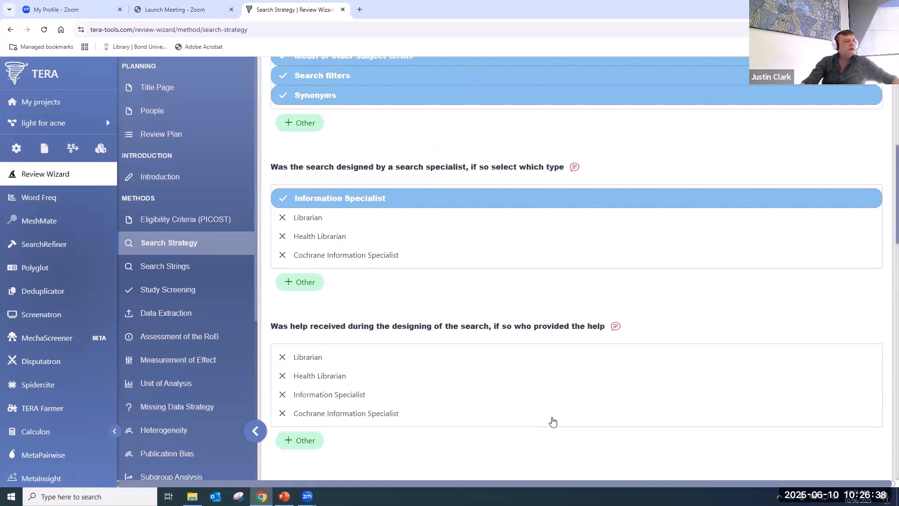
click(515, 414)
scroll(474, 300, down, 3)
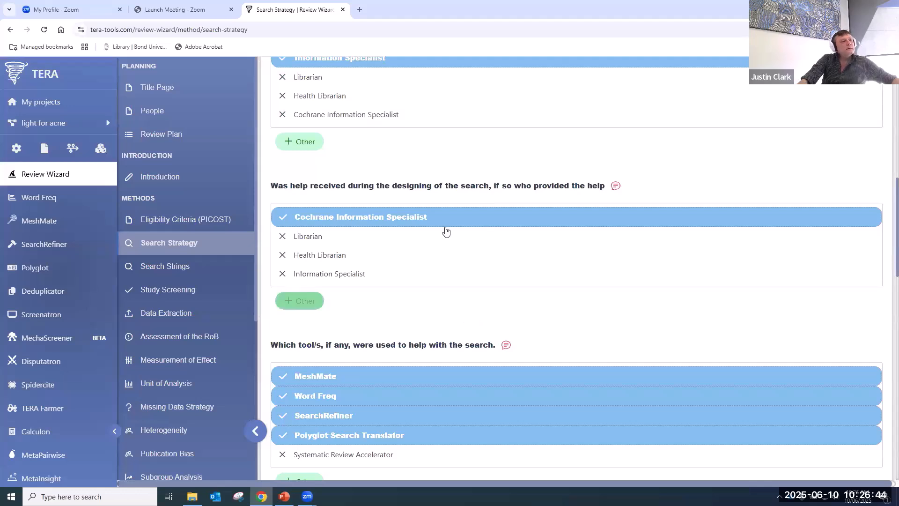
scroll(427, 341, down, 4)
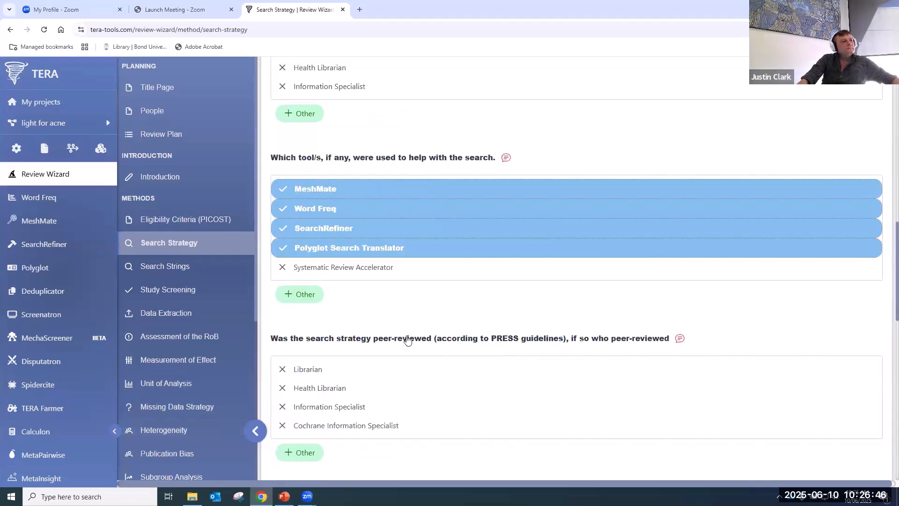
scroll(411, 365, down, 5)
- Set Health Librarian as search peer reviewer, leaving publication type unrestricted
click(361, 153)
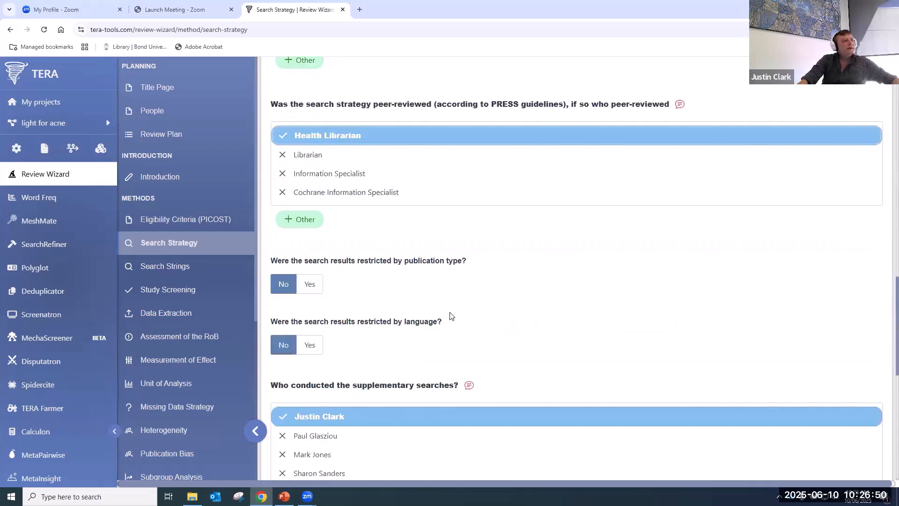
click(309, 285)
click(279, 286)
scroll(353, 263, down, 5)
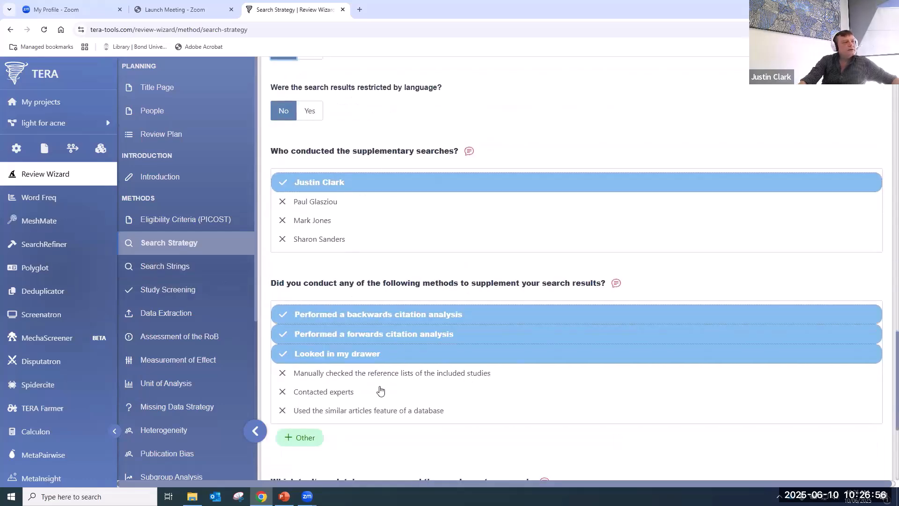
scroll(332, 387, down, 5)
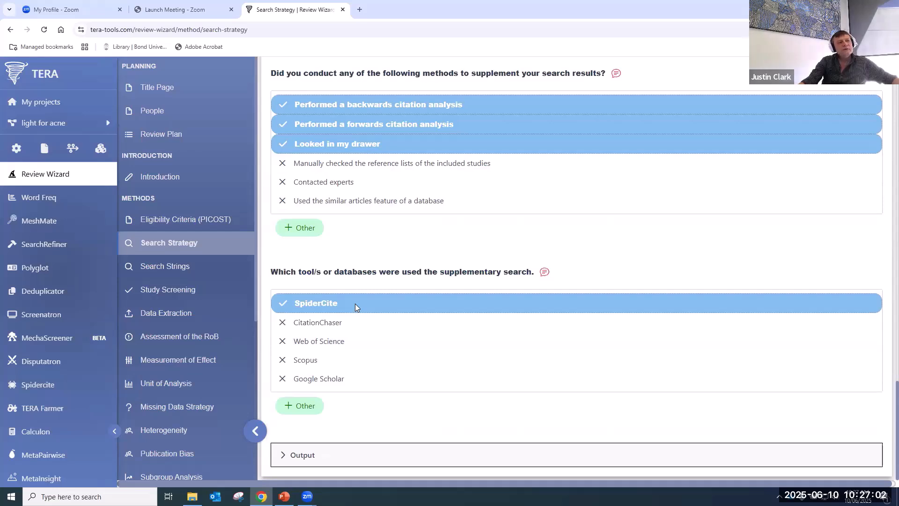
- In Search Strings, tick CINAHL (Ebsco) among the databases, then untick it
click(175, 266)
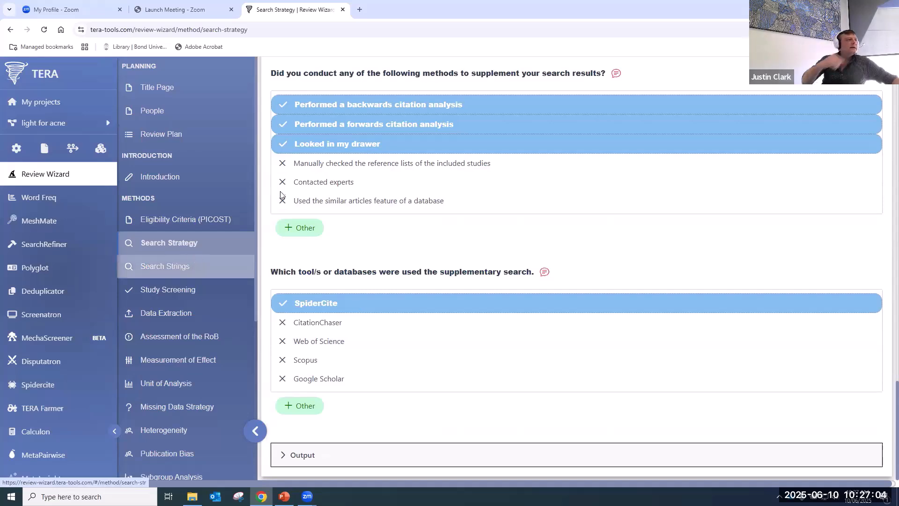
scroll(334, 196, up, 20)
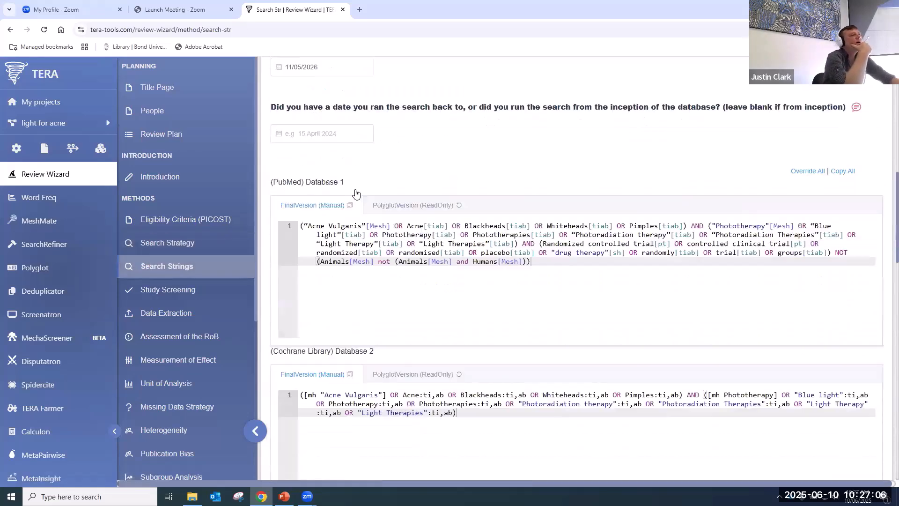
scroll(360, 199, up, 1)
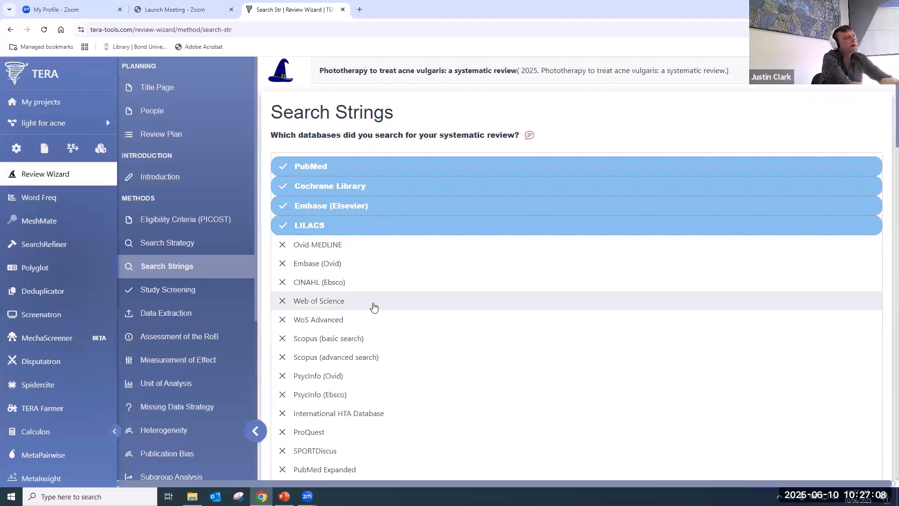
scroll(373, 307, down, 20)
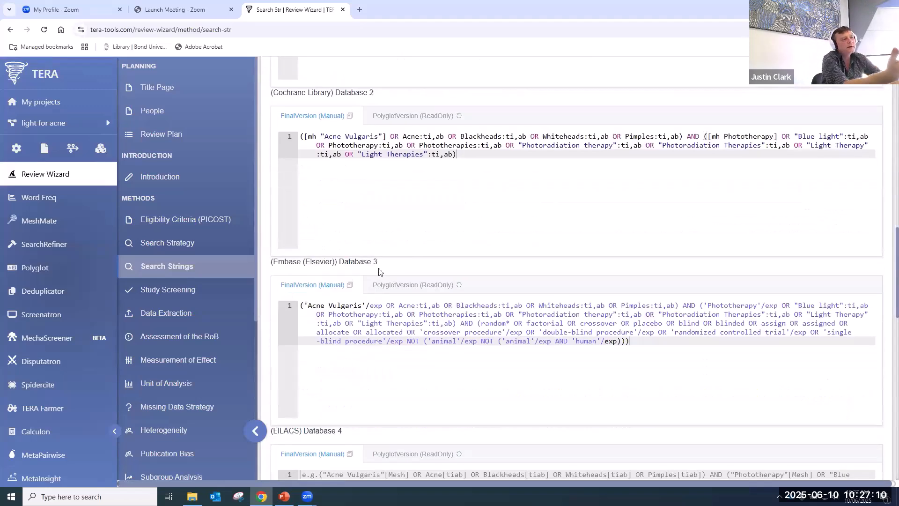
scroll(417, 239, down, 4)
scroll(446, 323, up, 20)
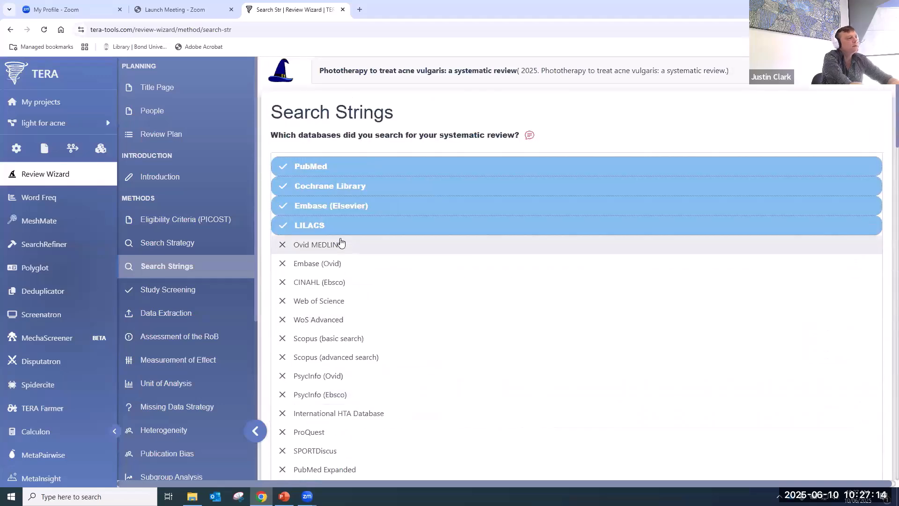
click(333, 283)
scroll(469, 383, down, 15)
scroll(466, 382, down, 10)
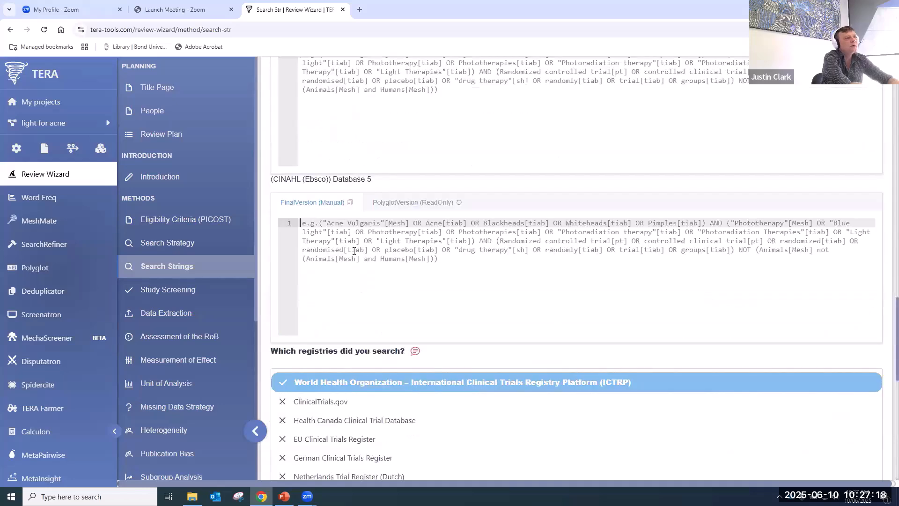
scroll(452, 363, up, 20)
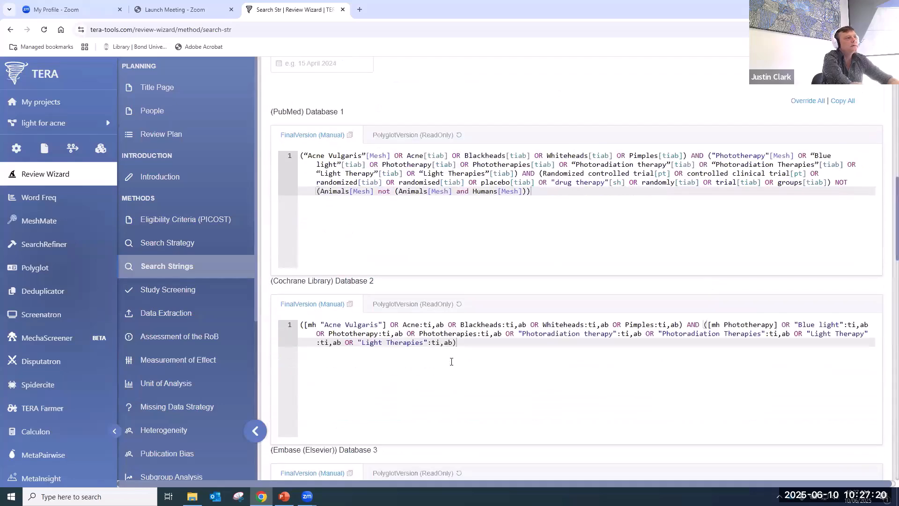
click(360, 108)
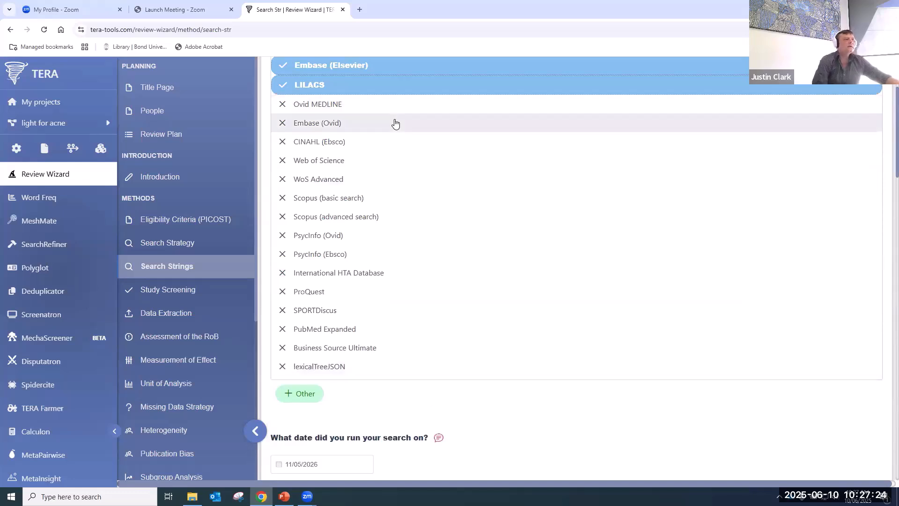
- Open the Add Option box for a custom entry and close it without adding anything
click(303, 393)
click(554, 232)
scroll(443, 375, down, 8)
scroll(441, 370, up, 6)
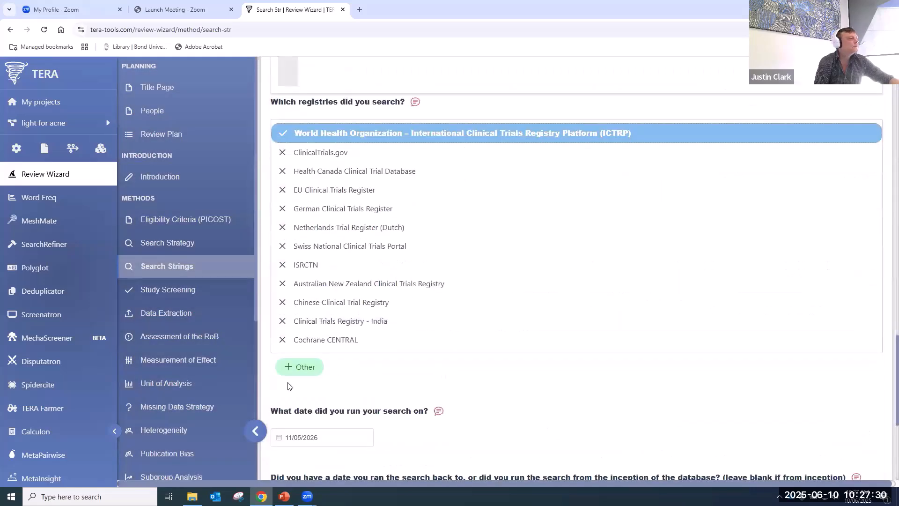
scroll(287, 386, down, 5)
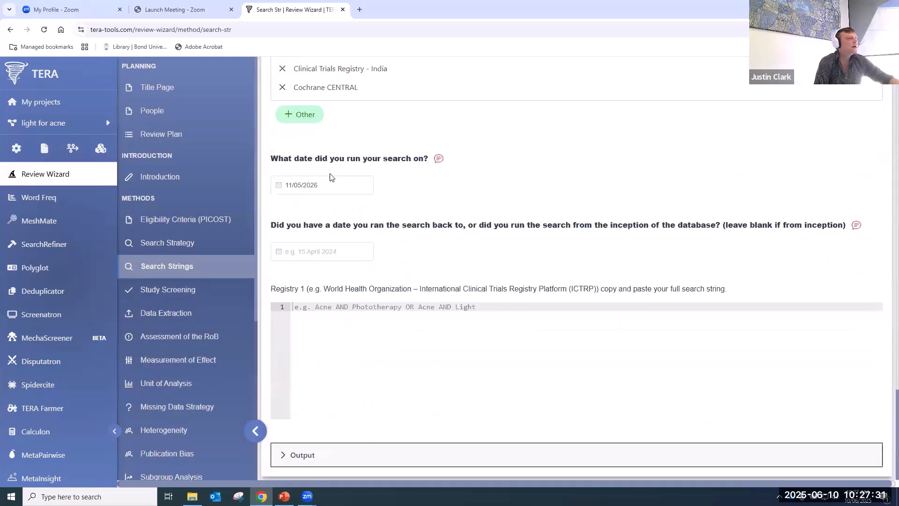
click(186, 292)
scroll(427, 239, down, 5)
scroll(427, 236, up, 6)
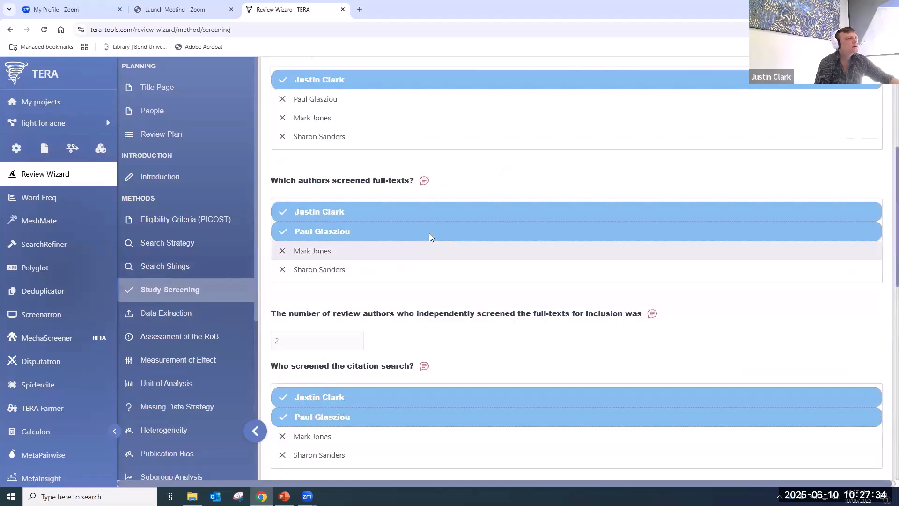
click(390, 191)
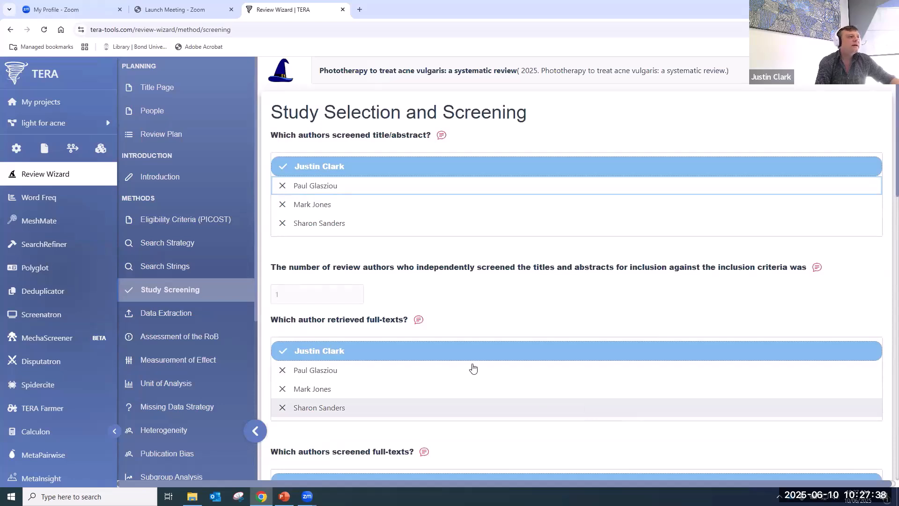
click(379, 186)
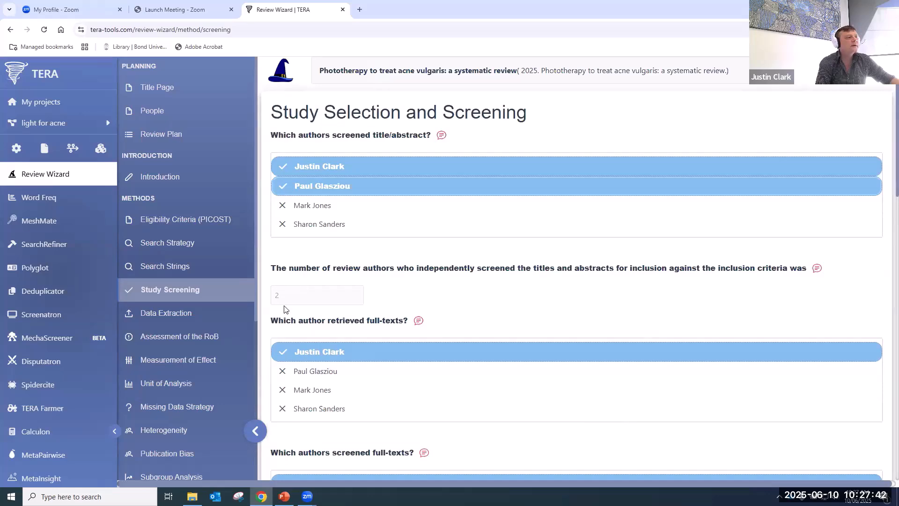
scroll(346, 404, down, 7)
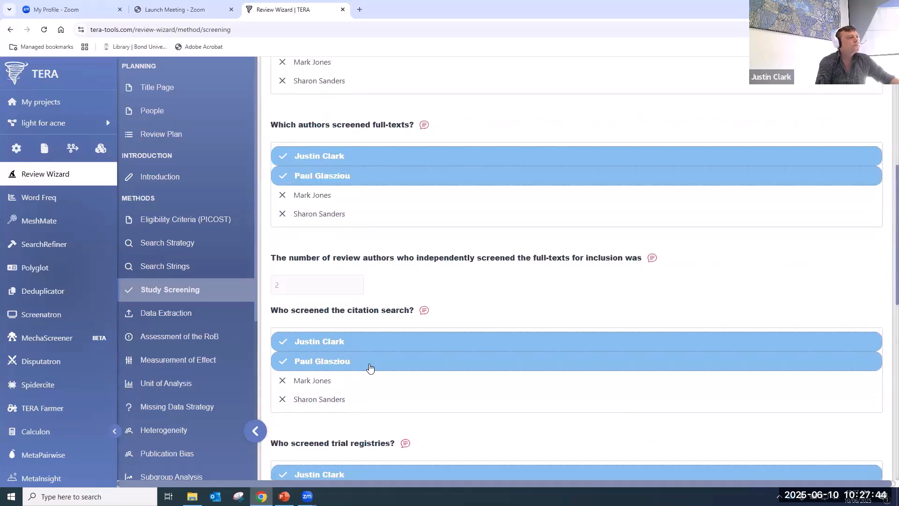
scroll(368, 369, down, 4)
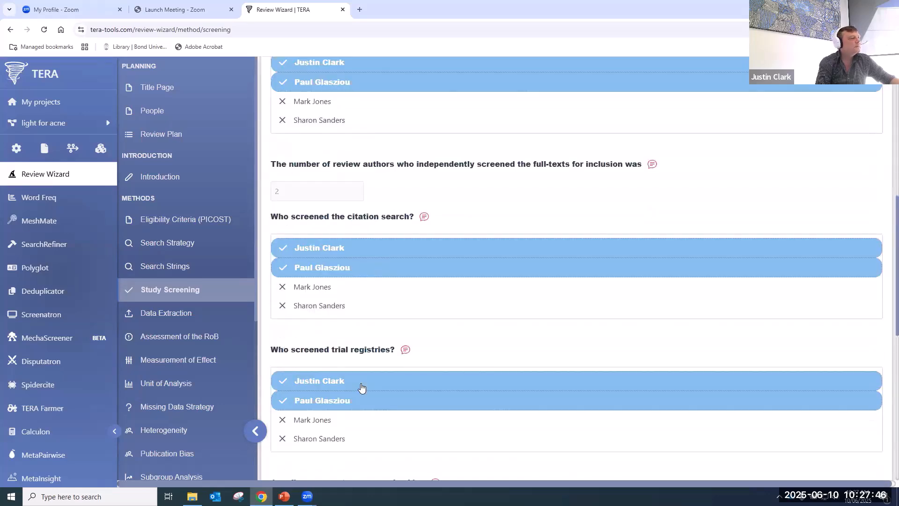
scroll(361, 389, down, 4)
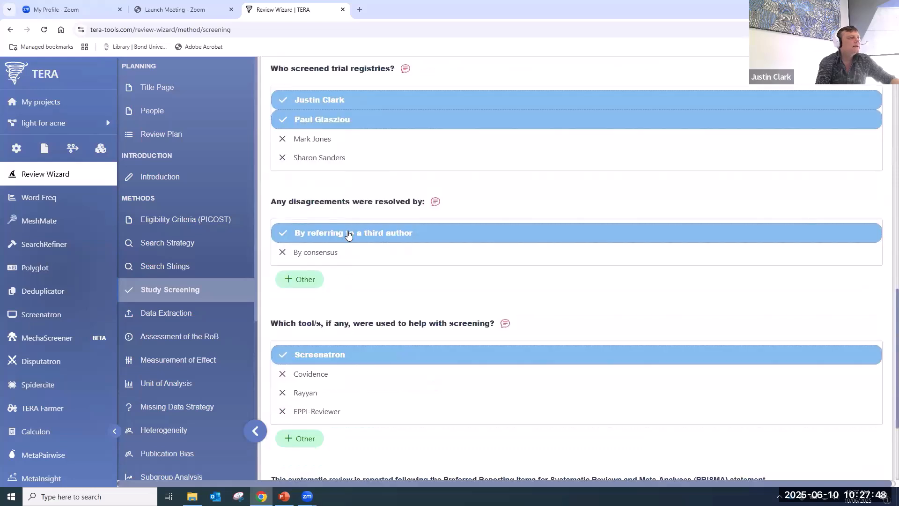
- Under Data Extraction interventions, add Method of delivery(I) and drop Bulb brand and wavelength of intervention
click(192, 313)
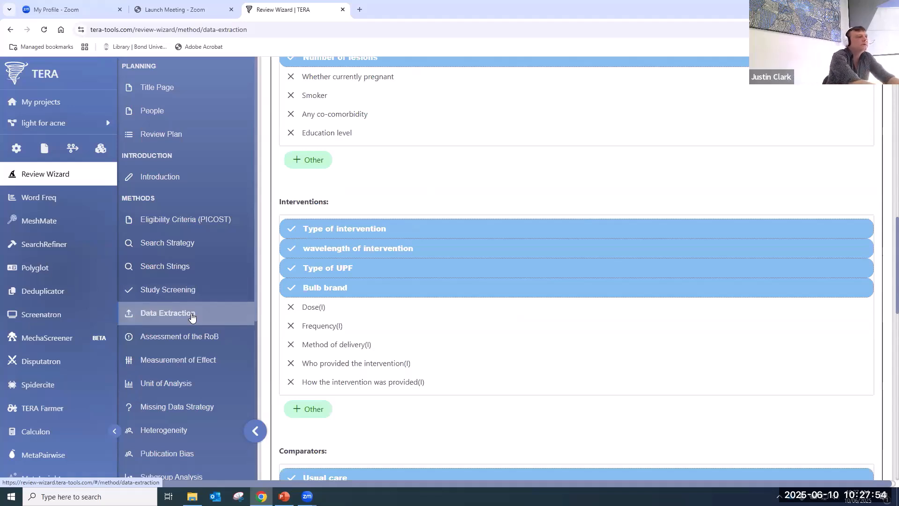
scroll(373, 337, up, 10)
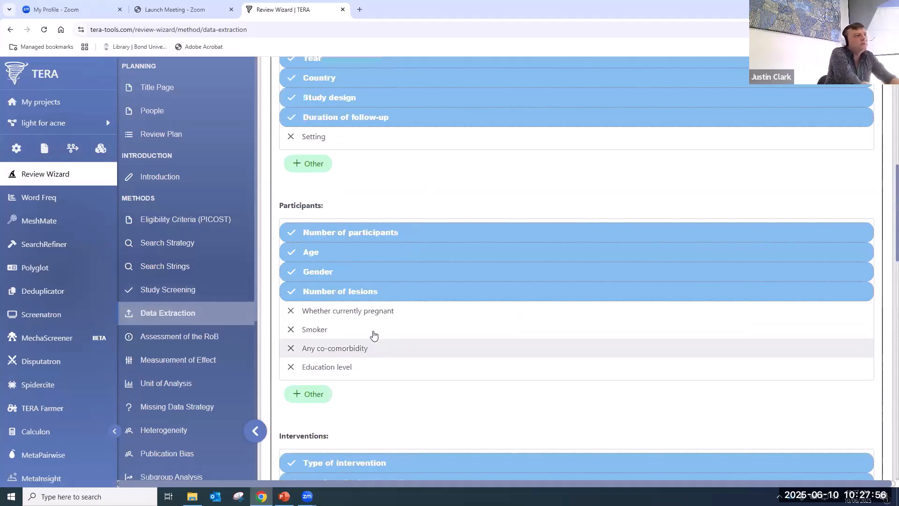
scroll(374, 335, up, 4)
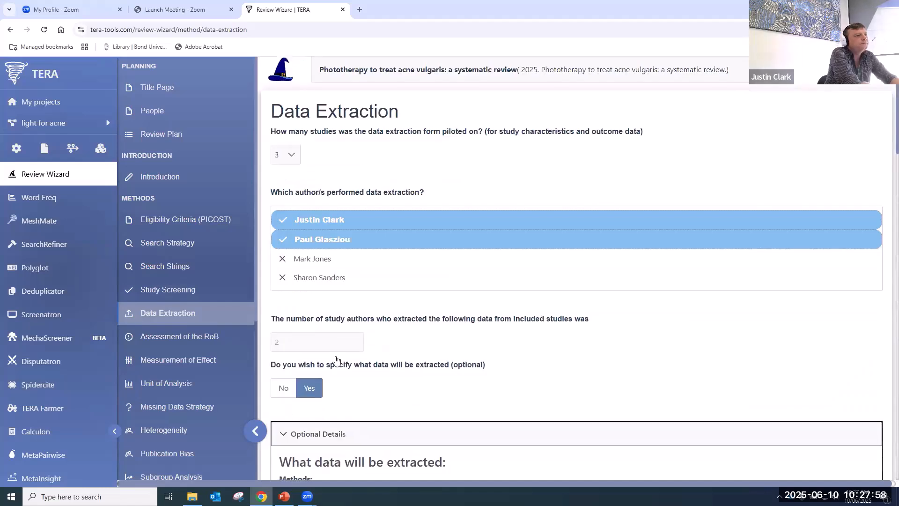
scroll(381, 351, down, 4)
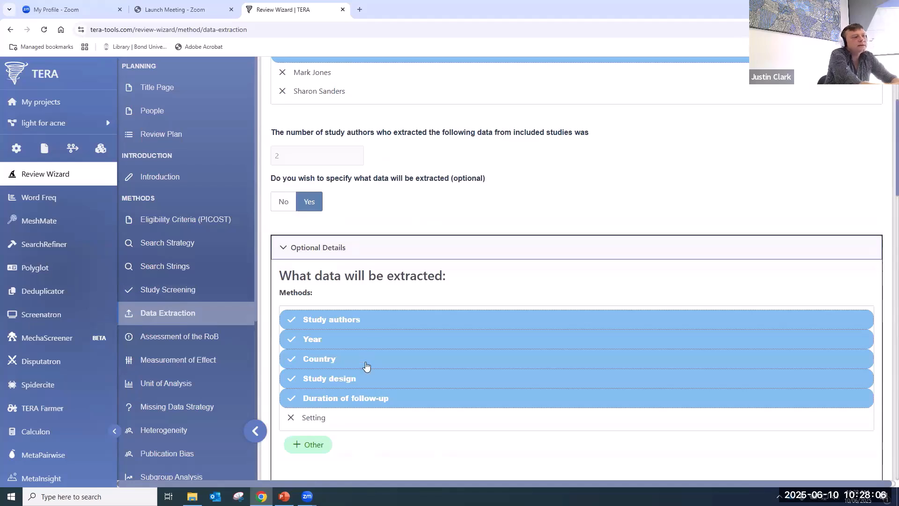
scroll(369, 367, down, 5)
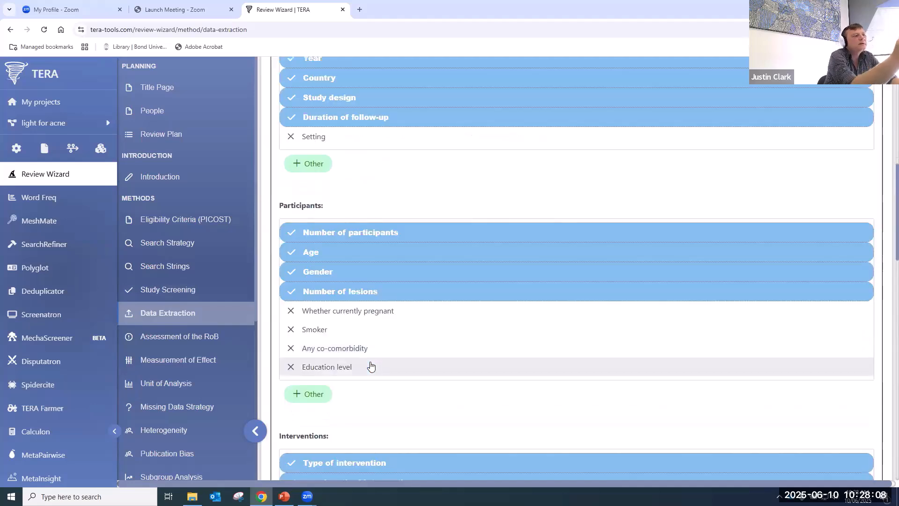
scroll(370, 366, down, 5)
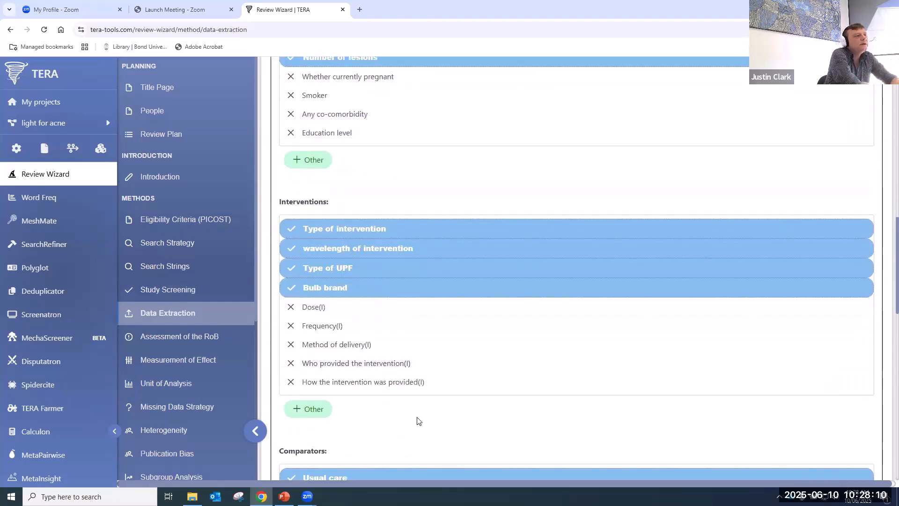
click(375, 346)
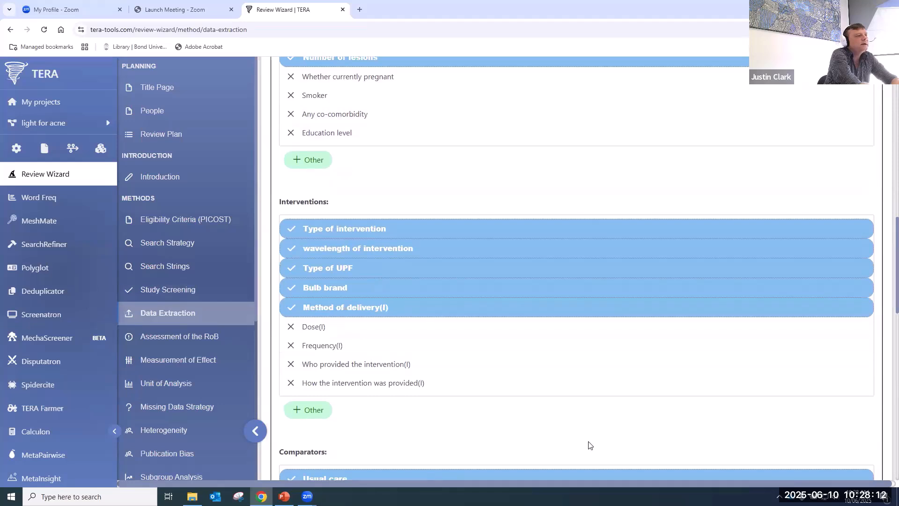
click(323, 289)
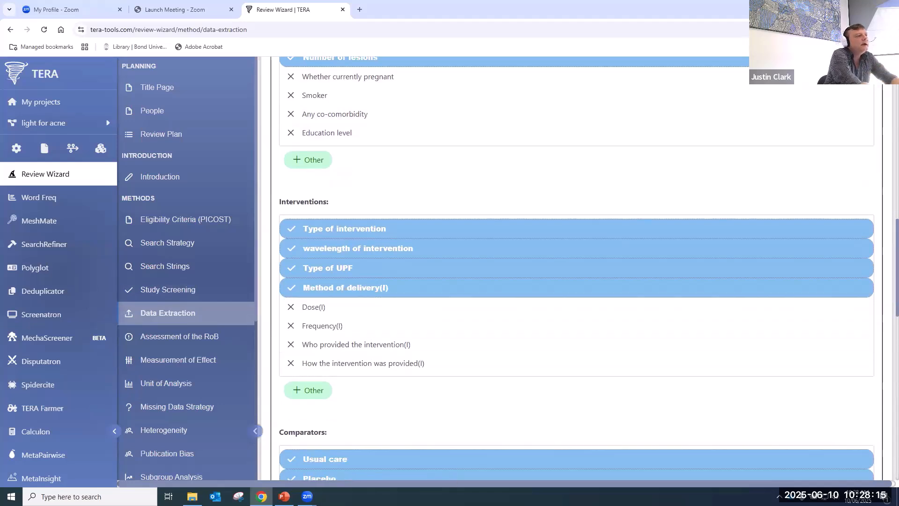
click(414, 249)
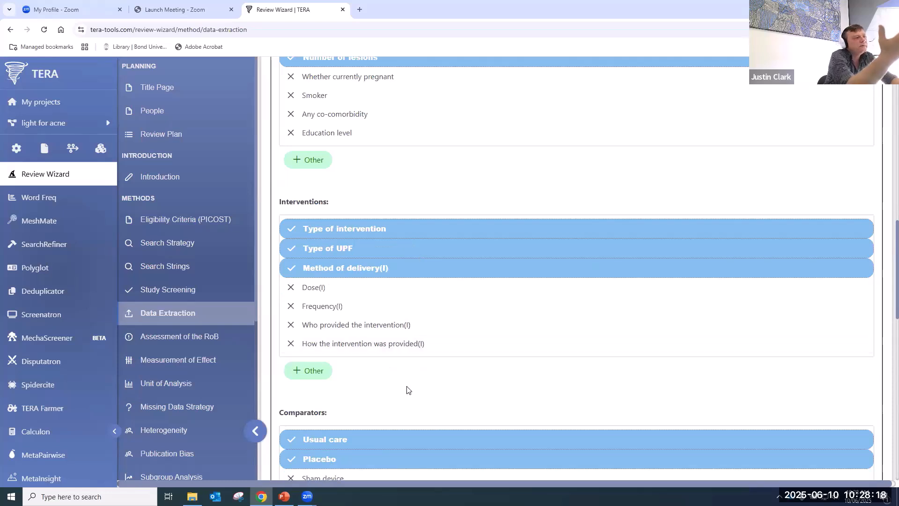
- Add 'Light frequency' as a custom intervention item to extract
click(317, 372)
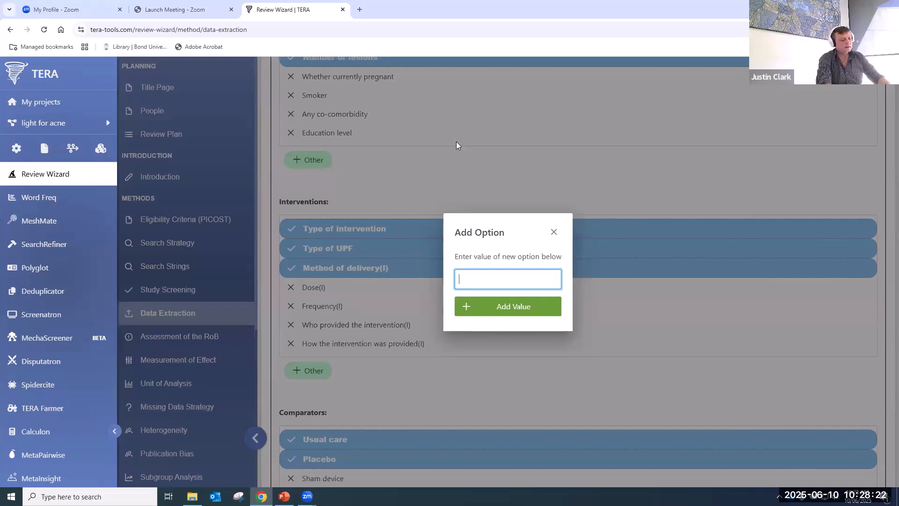
text(Light )
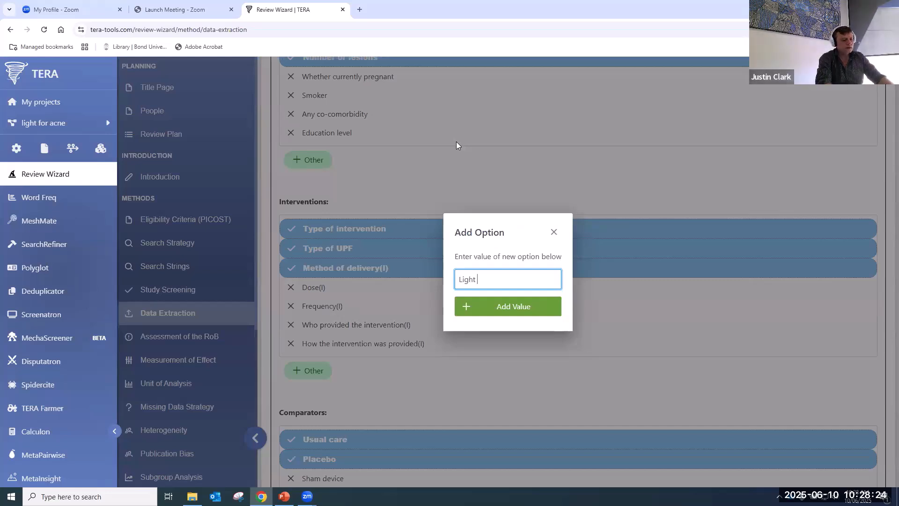
text(frequenc)
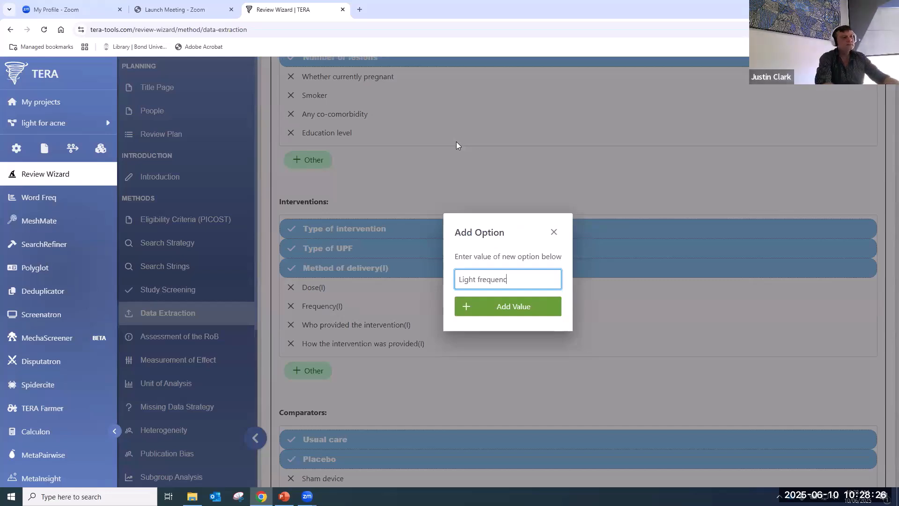
click(523, 316)
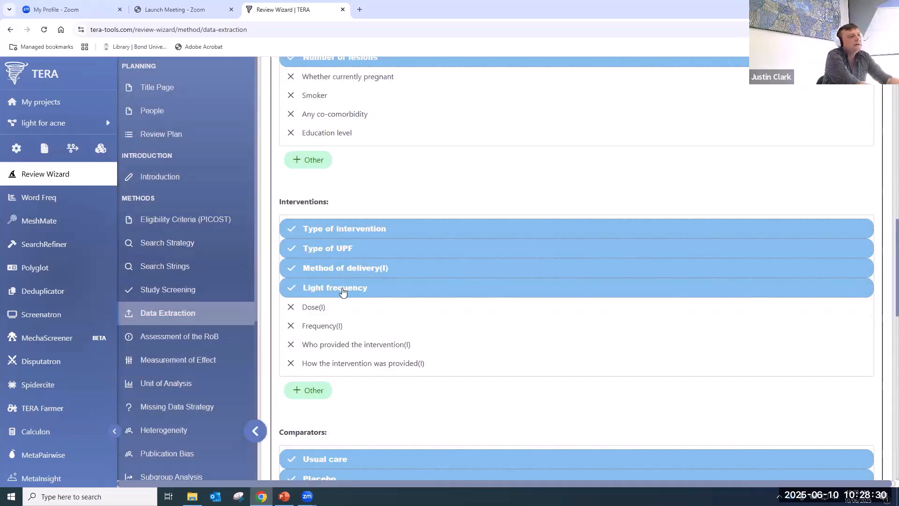
- Copy the data-extraction outcomes from the PICOST section
scroll(343, 292, down, 10)
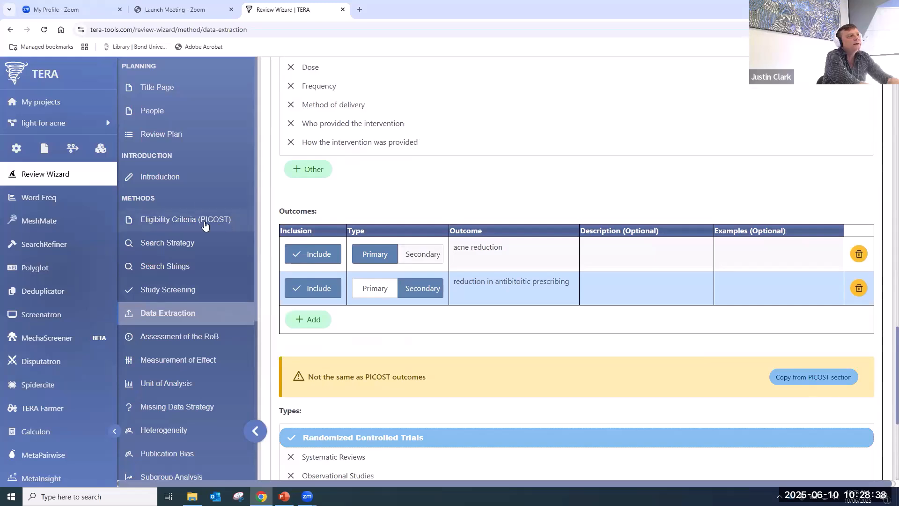
click(827, 378)
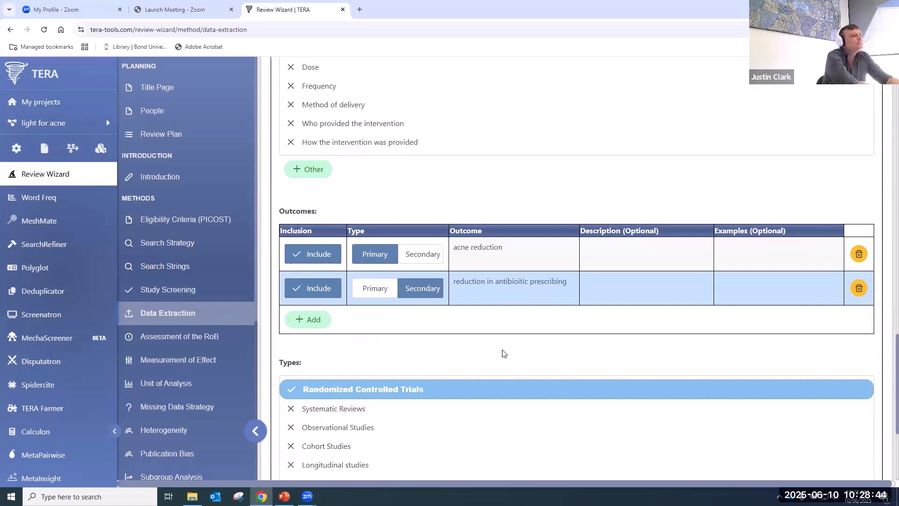
scroll(390, 310, down, 4)
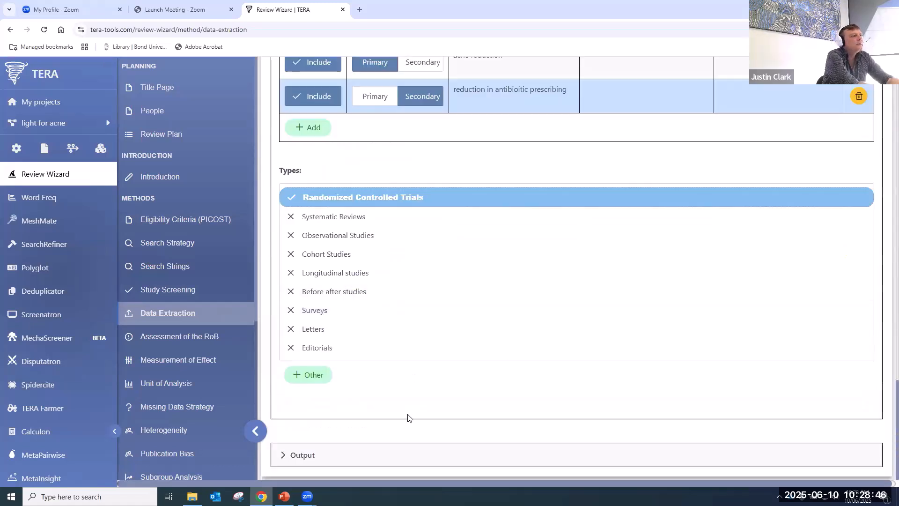
- Unselect MetaXL as meta-analysis software and set the unit of analysis to Individual
click(163, 344)
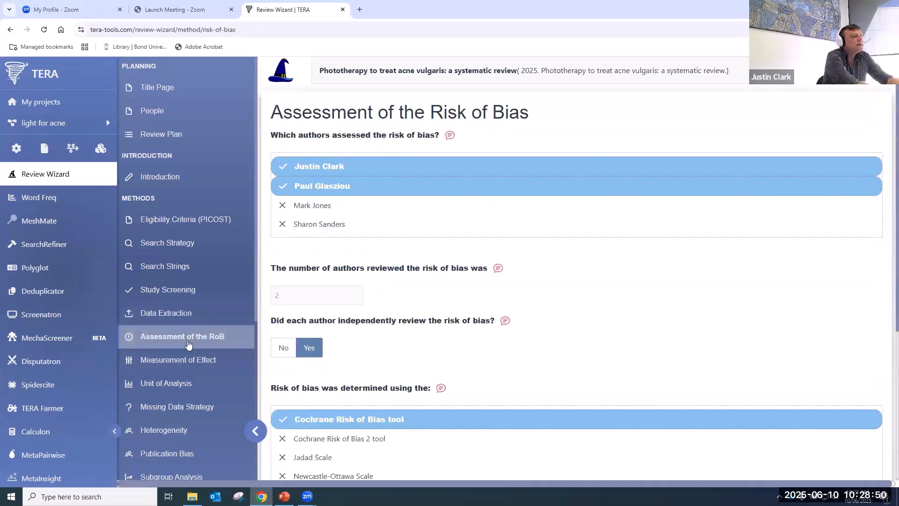
click(178, 360)
scroll(465, 294, down, 1)
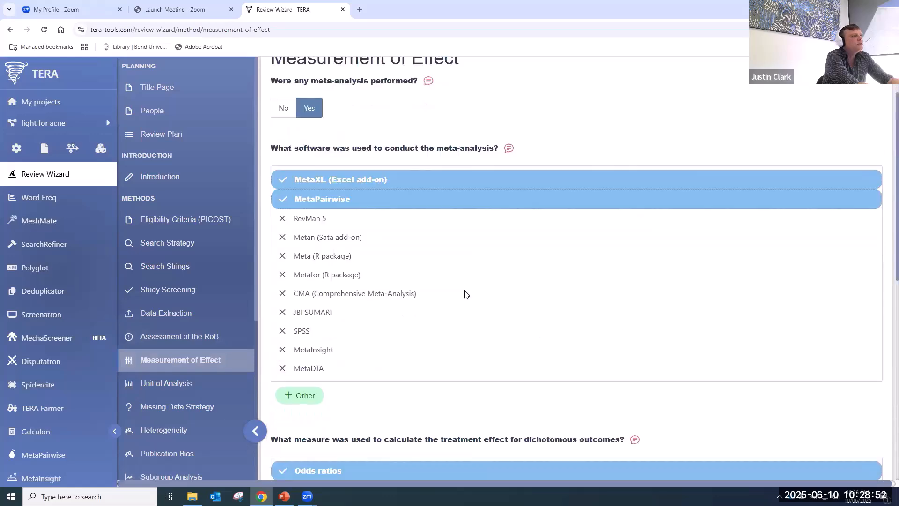
click(323, 189)
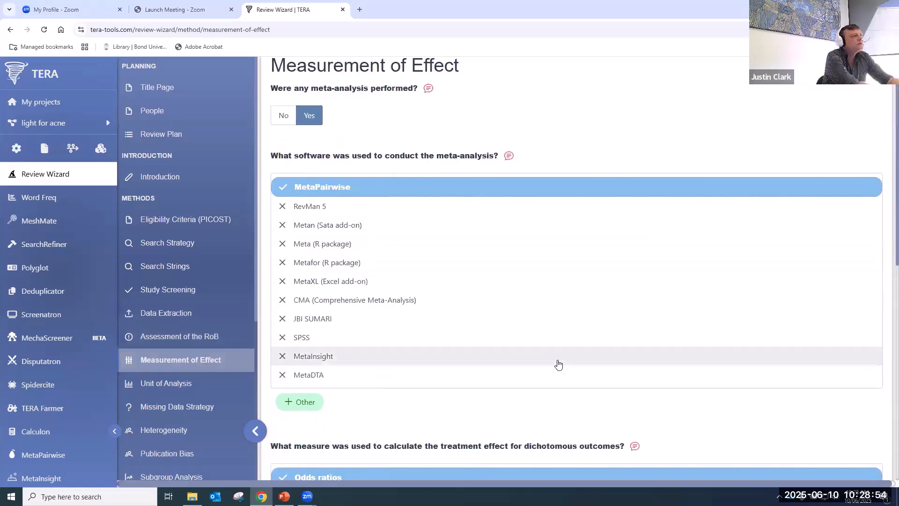
scroll(559, 364, down, 2)
click(202, 380)
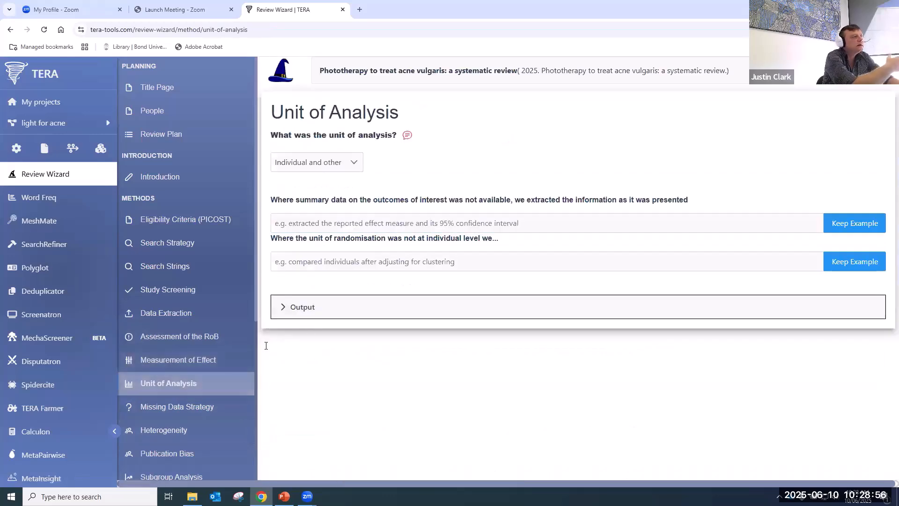
click(349, 162)
click(292, 182)
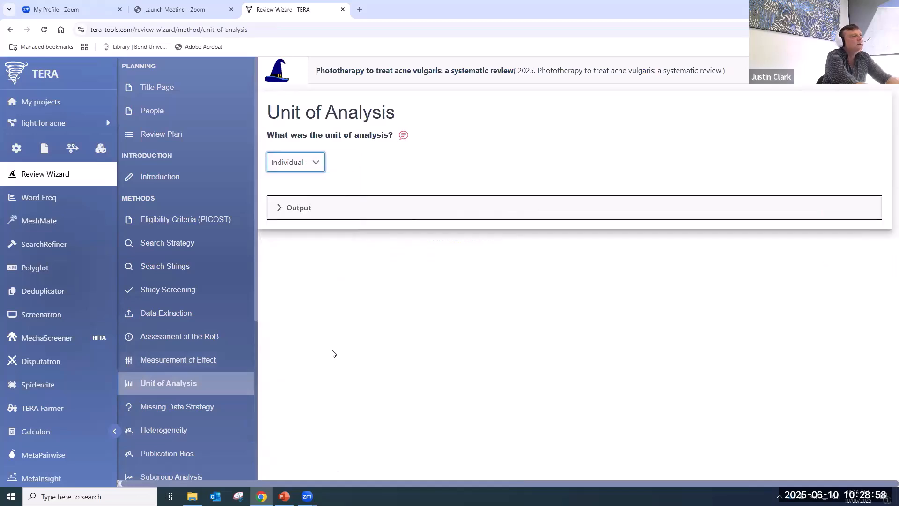
- Keep I squared as the heterogeneity measure, then move on through the remaining analysis sections
click(217, 408)
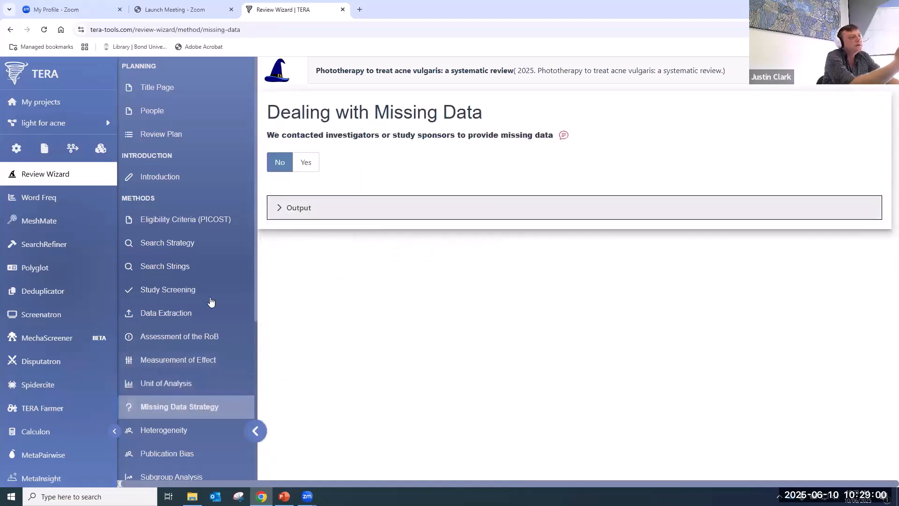
scroll(202, 319, down, 2)
scroll(201, 290, down, 1)
click(208, 241)
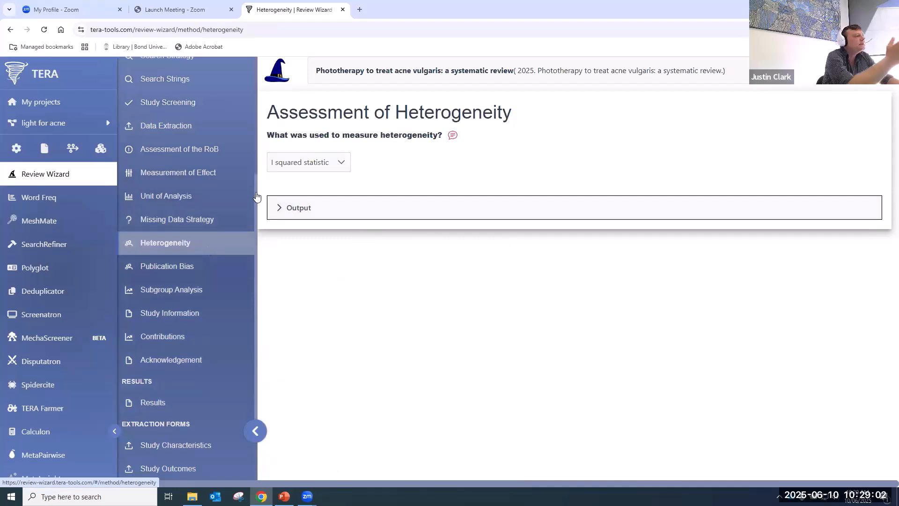
click(302, 166)
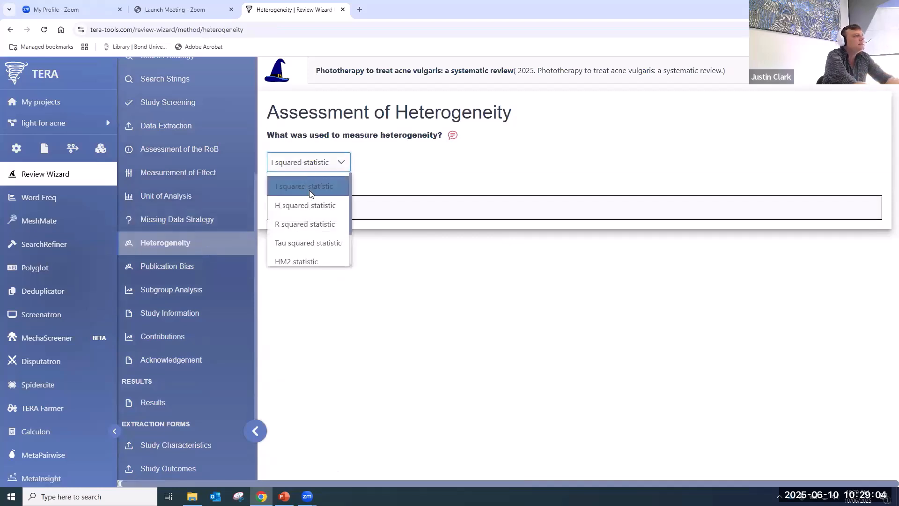
click(311, 189)
click(182, 268)
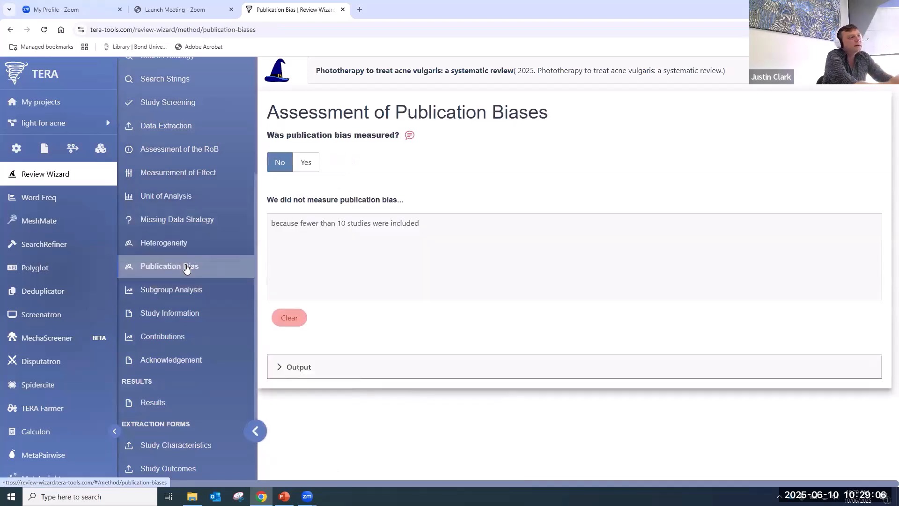
click(192, 286)
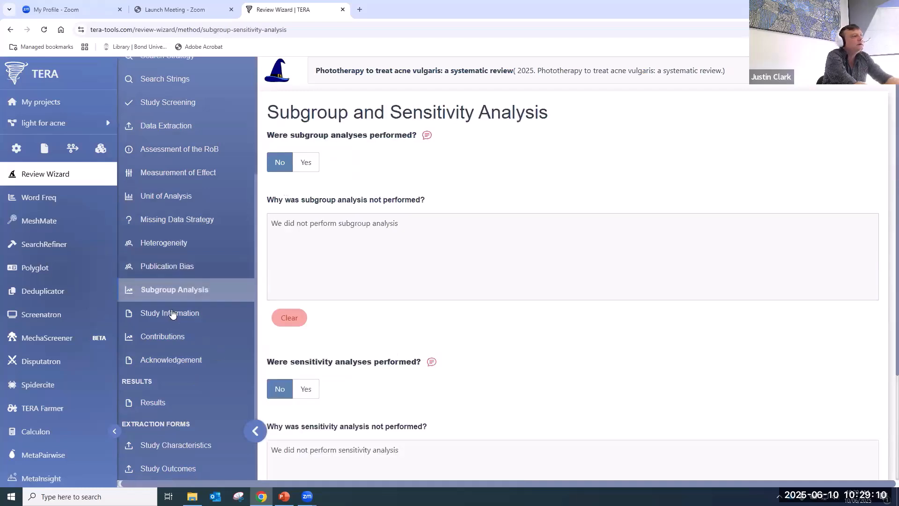
click(173, 313)
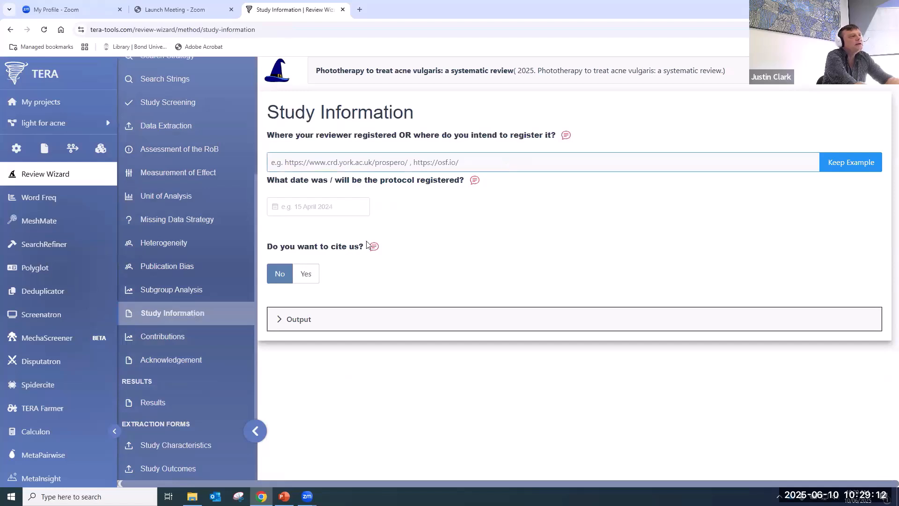
- Check the registration link field, scroll through each author's contribution roles, then view the Acknowledgement page
click(528, 164)
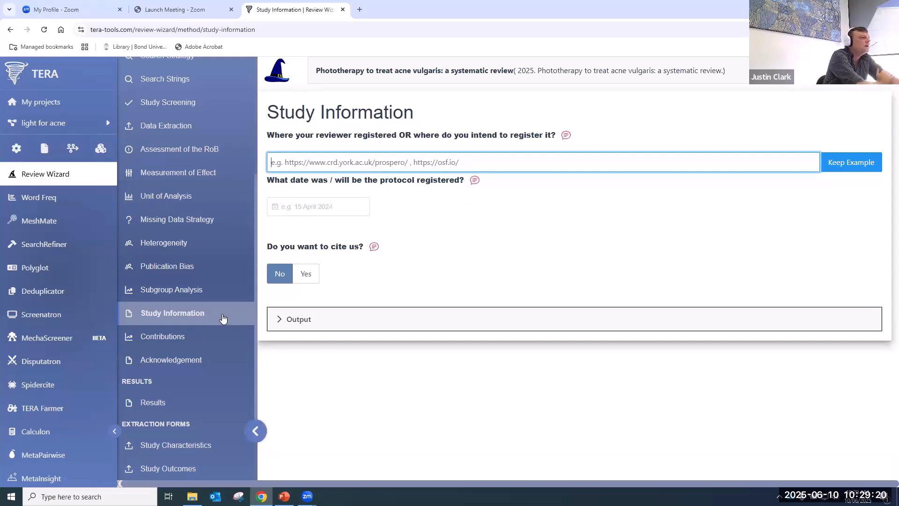
click(187, 337)
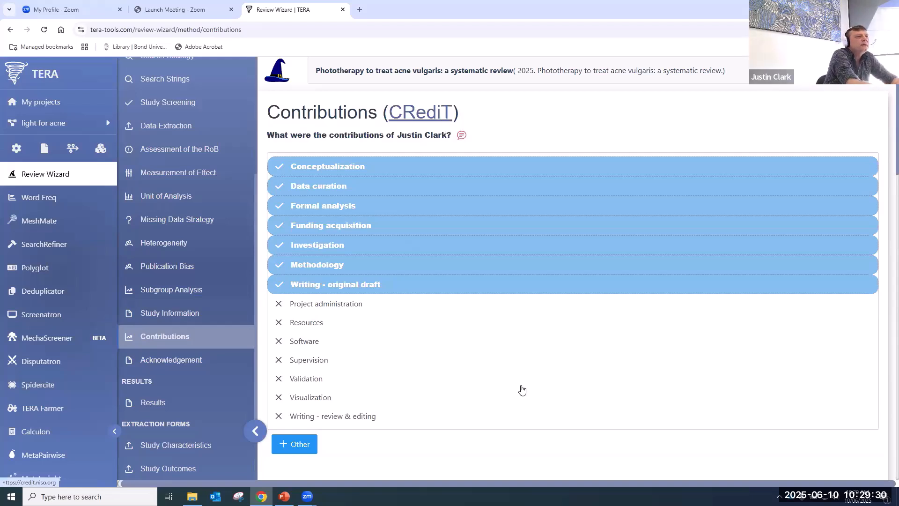
scroll(519, 385, down, 13)
scroll(500, 396, down, 10)
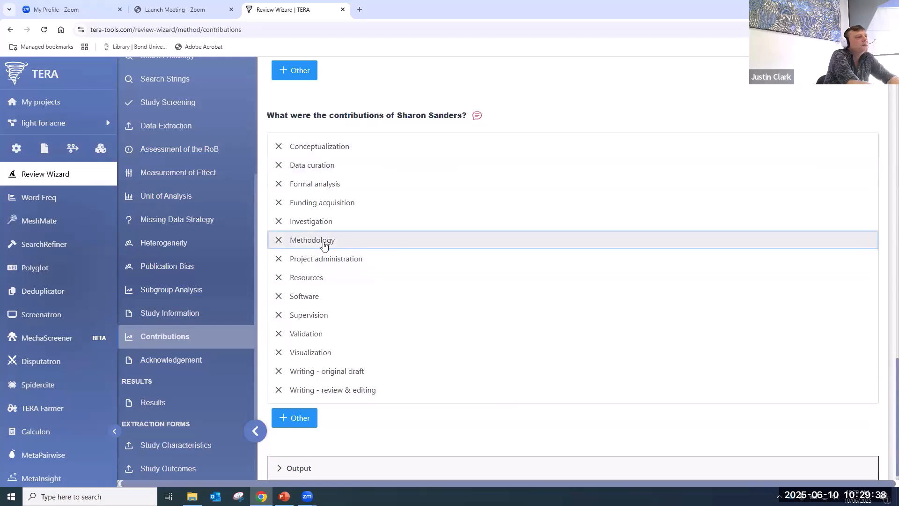
scroll(355, 334, up, 1)
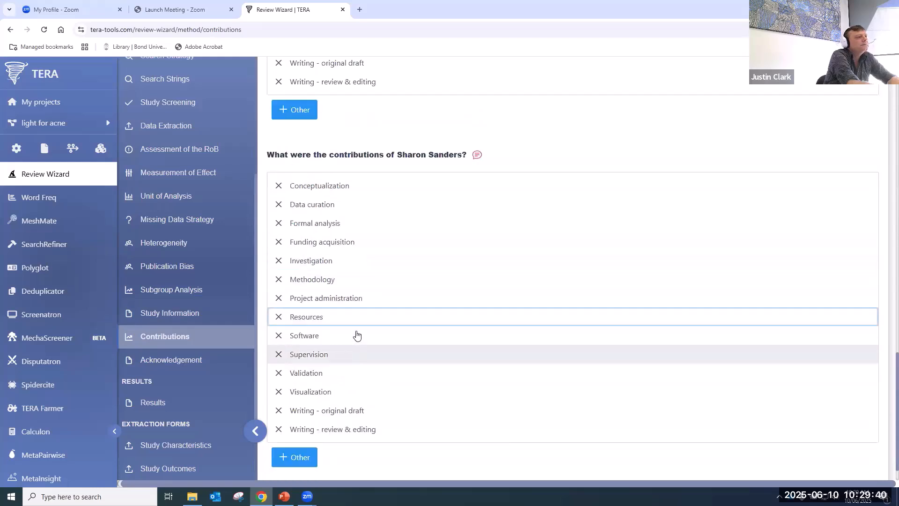
scroll(401, 267, up, 4)
scroll(405, 270, down, 1)
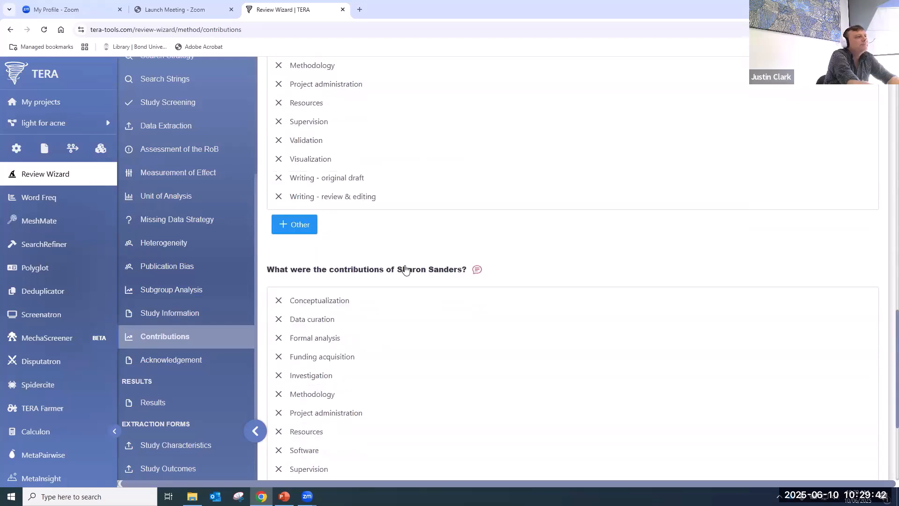
scroll(405, 270, down, 4)
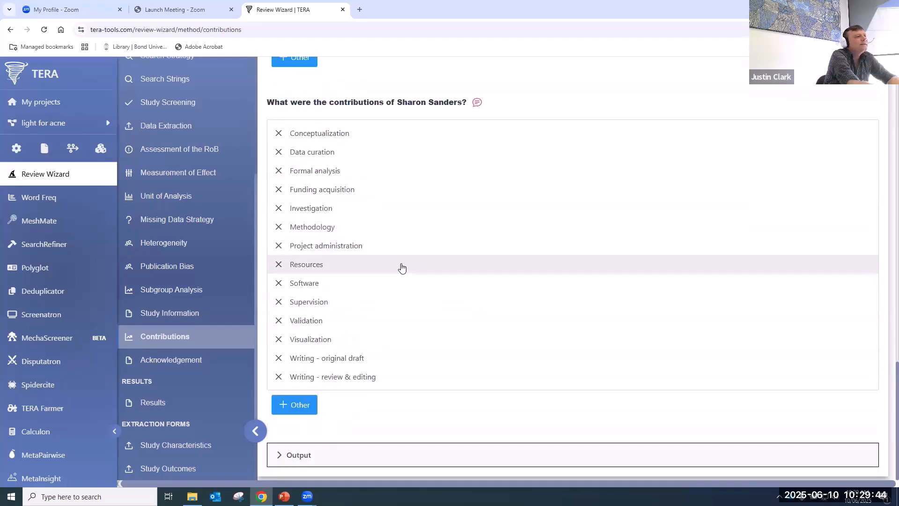
click(175, 359)
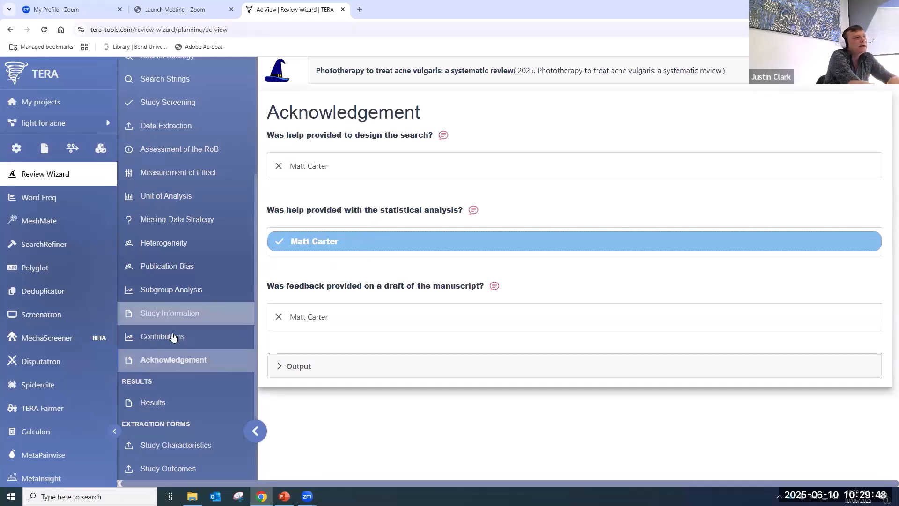
scroll(174, 339, down, 2)
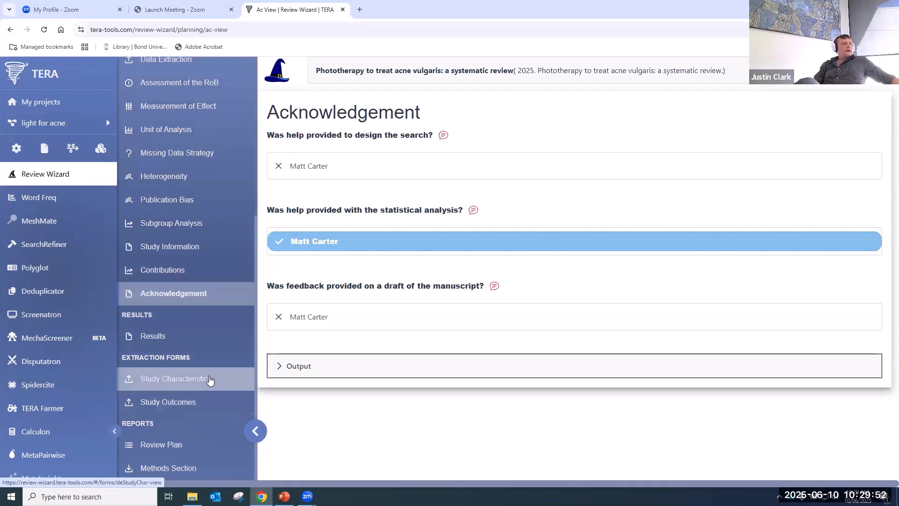
- Open the Study Characteristics extraction table, look over it, and export it to Excel
click(154, 385)
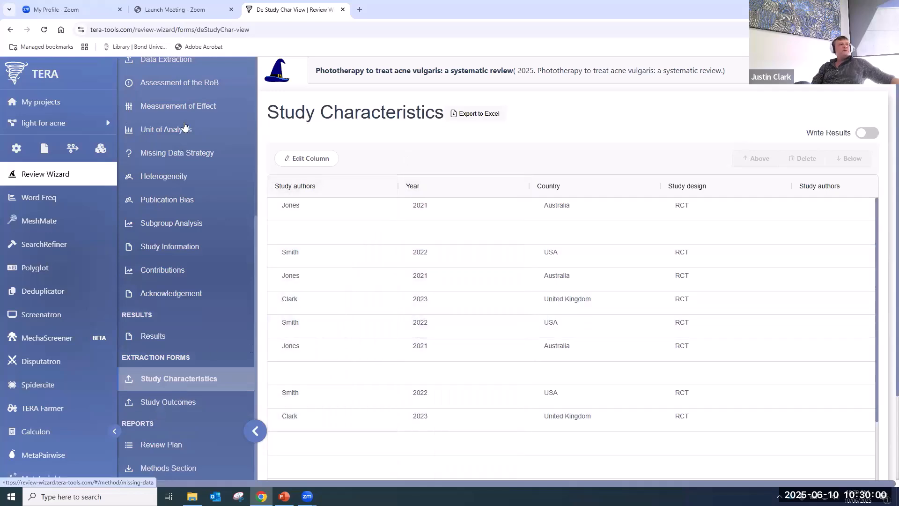
scroll(178, 155, up, 2)
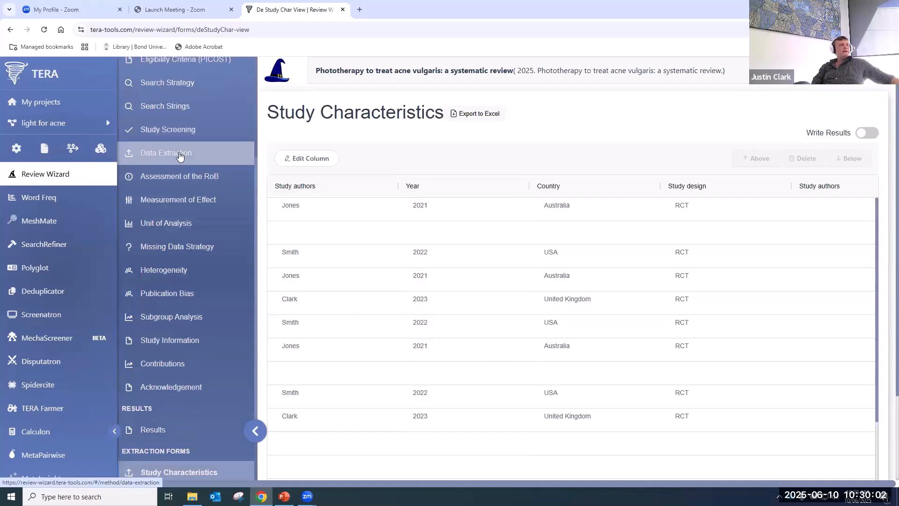
scroll(420, 300, down, 5)
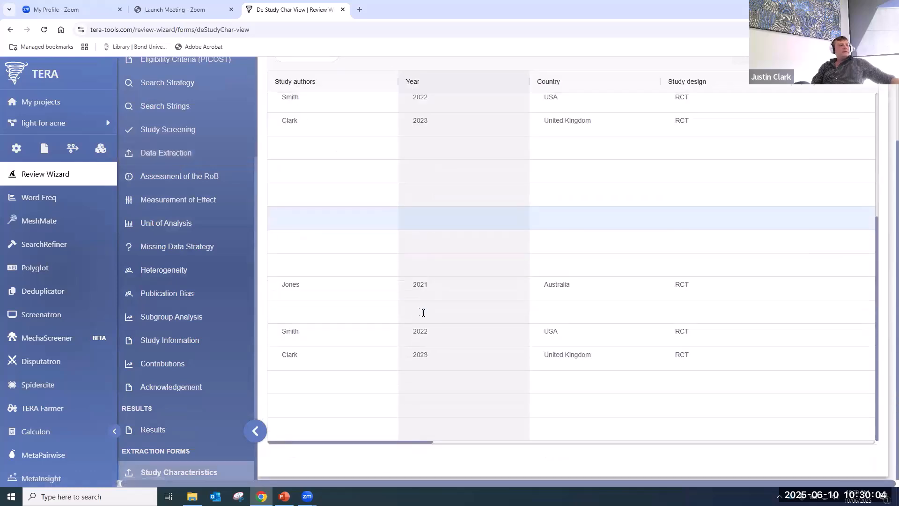
scroll(429, 184, up, 3)
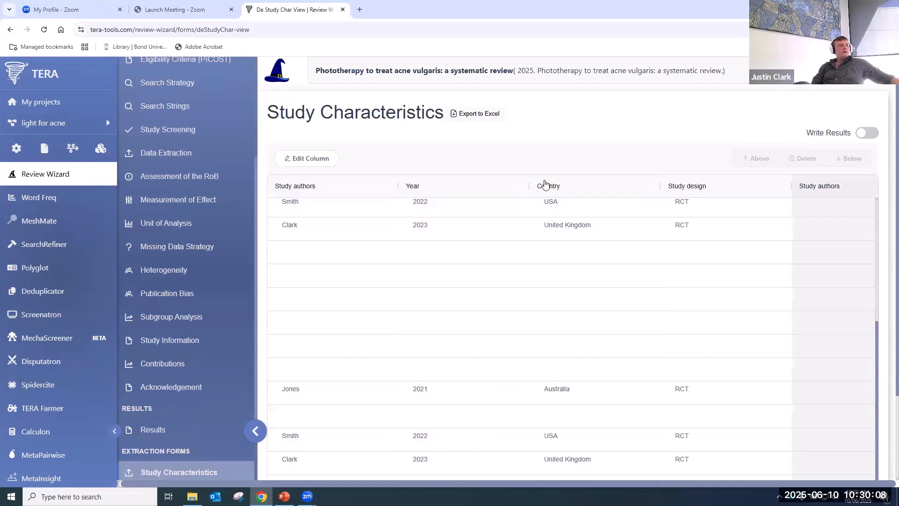
click(488, 117)
- Download the DataExtraction CSV, inspect it in Excel, then close Excel and return to TERA
click(583, 309)
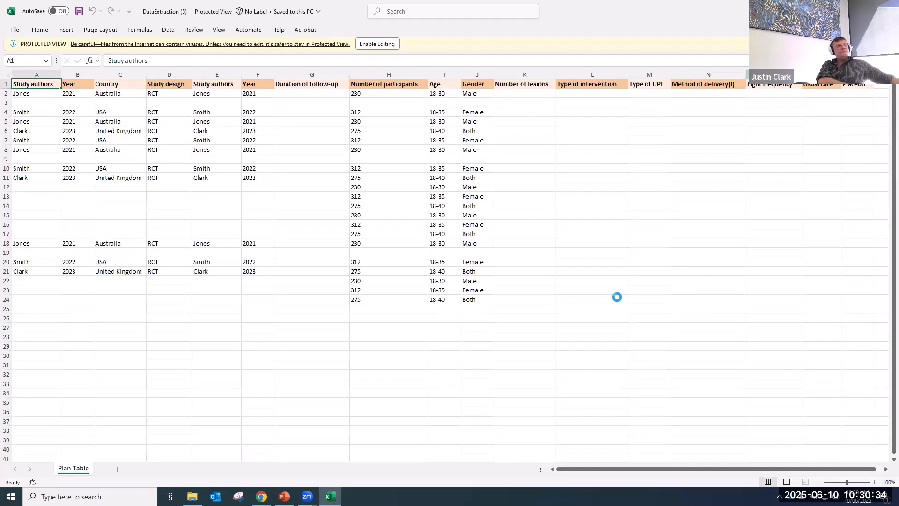
scroll(163, 413, down, 2)
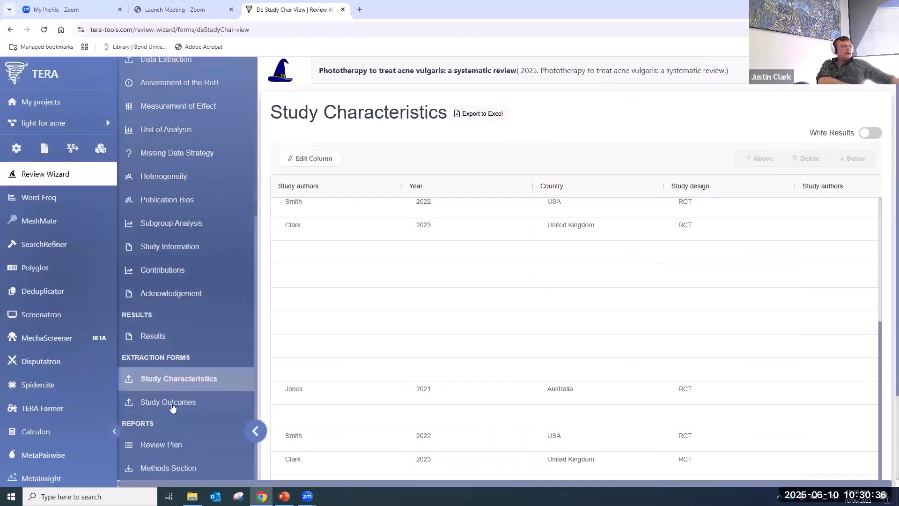
- Open Study Outcomes and scroll across to see the 25%, 10% and 20% acne reduction results
click(176, 407)
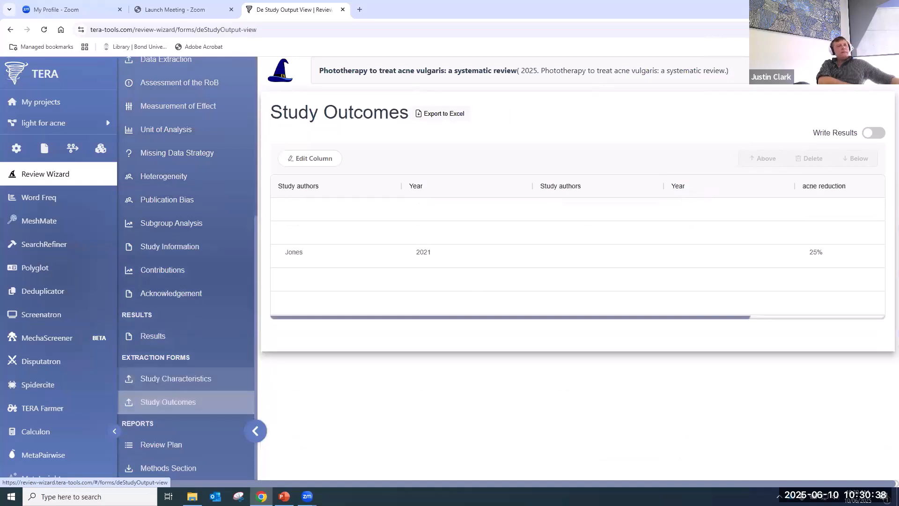
drag(698, 317, 832, 317)
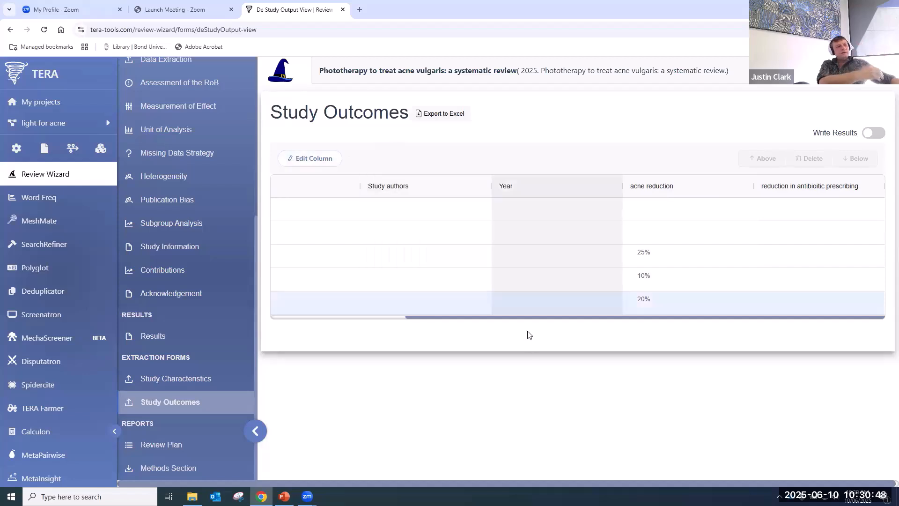
click(319, 317)
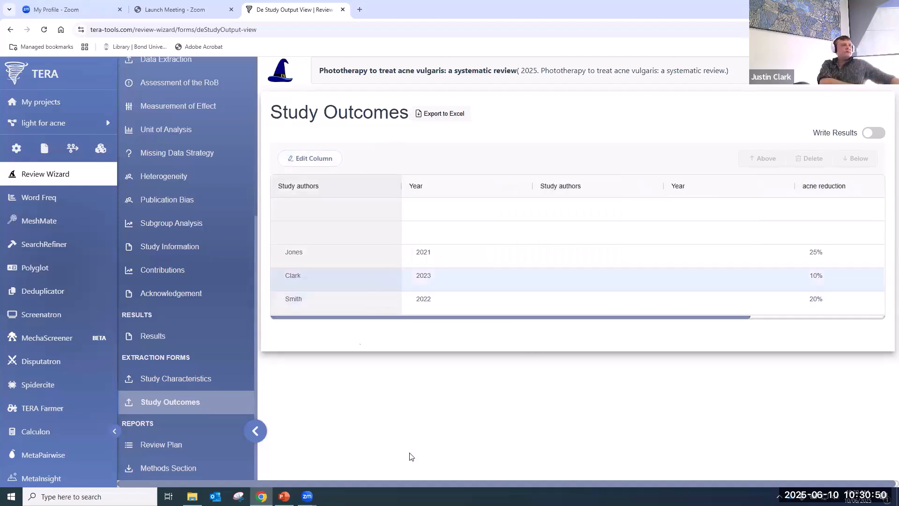
- Open the Methods Section report page and generate its output
click(181, 468)
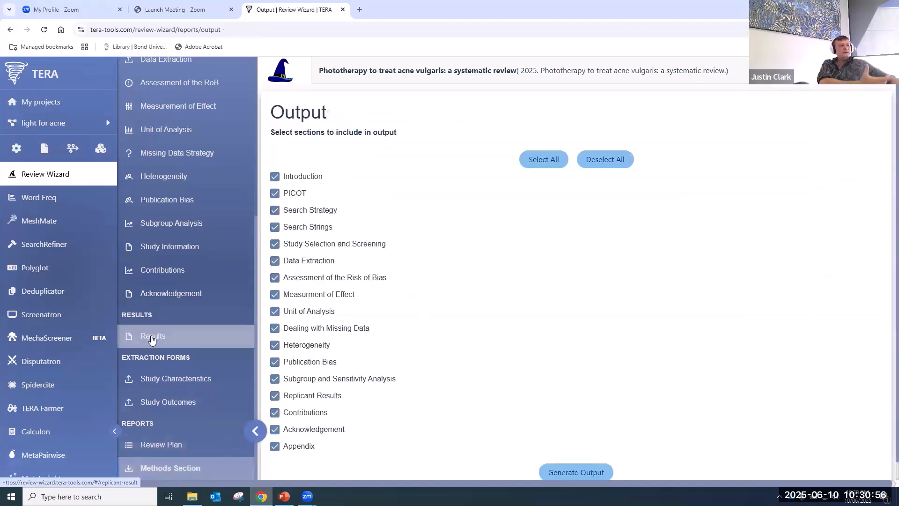
scroll(489, 352, down, 1)
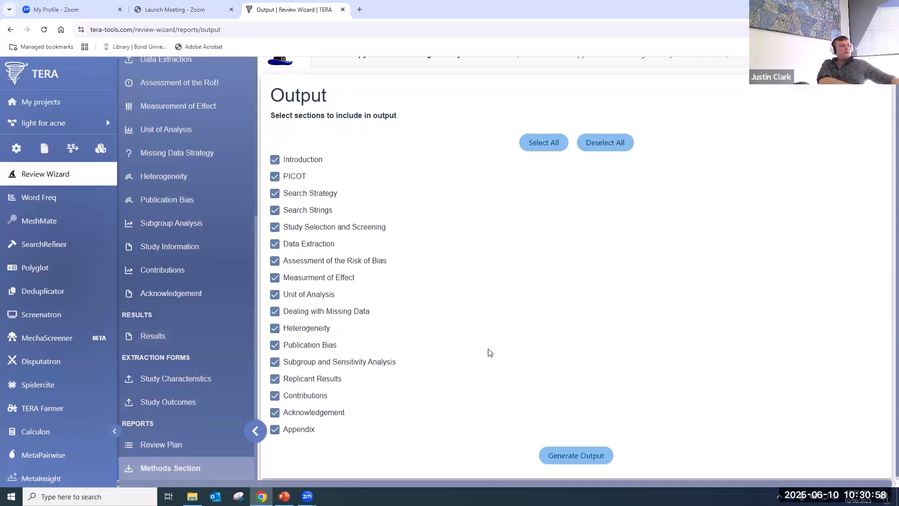
click(577, 461)
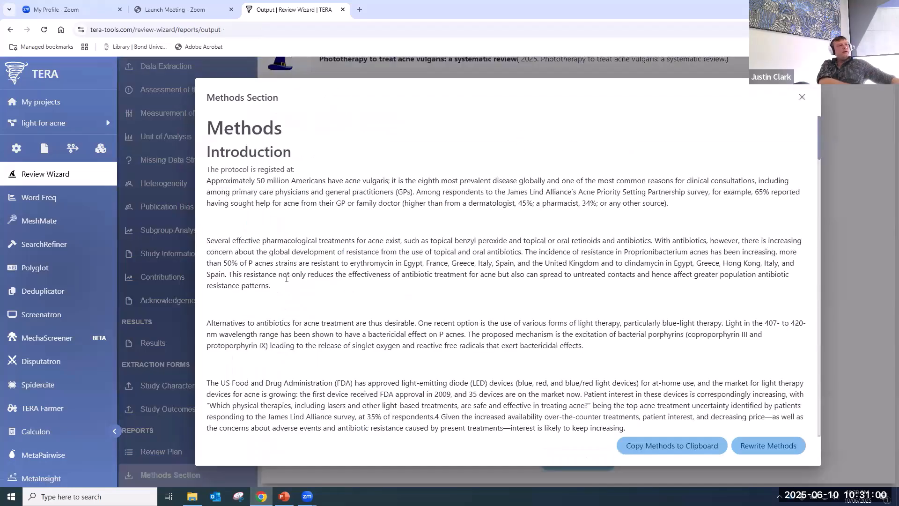
- Read through the generated Methods text, selecting part of the Contributions paragraph
scroll(287, 278, down, 20)
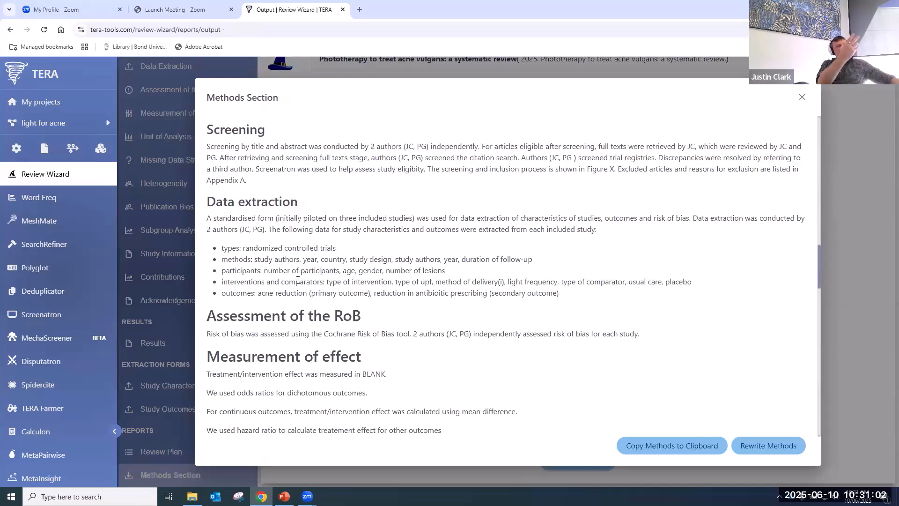
scroll(298, 280, down, 5)
scroll(298, 280, down, 12)
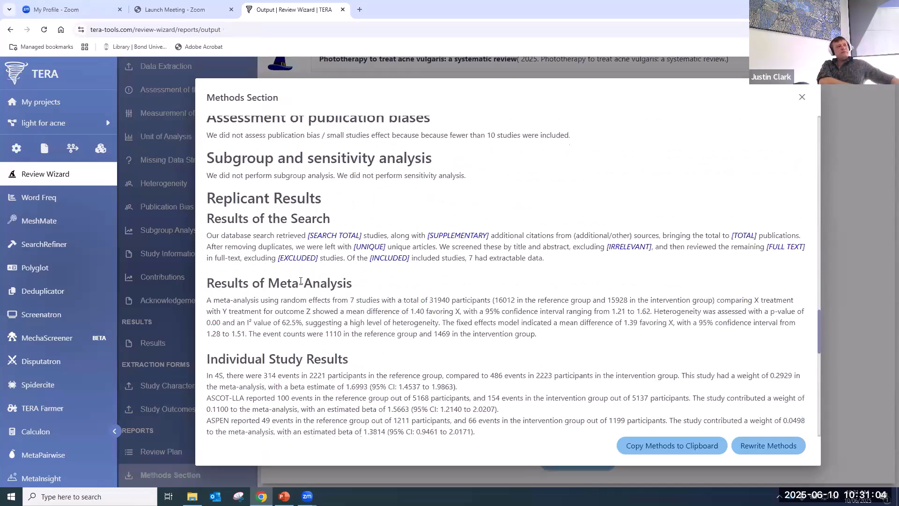
scroll(302, 281, down, 7)
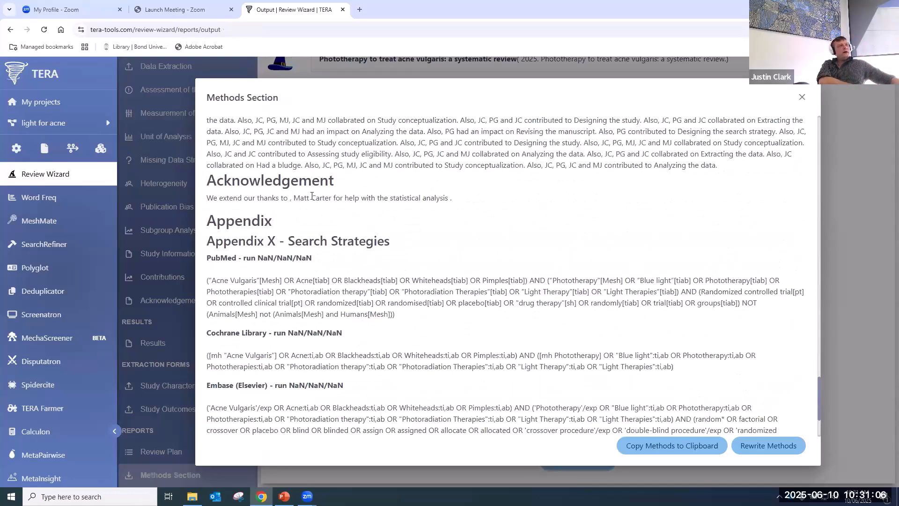
scroll(312, 196, up, 8)
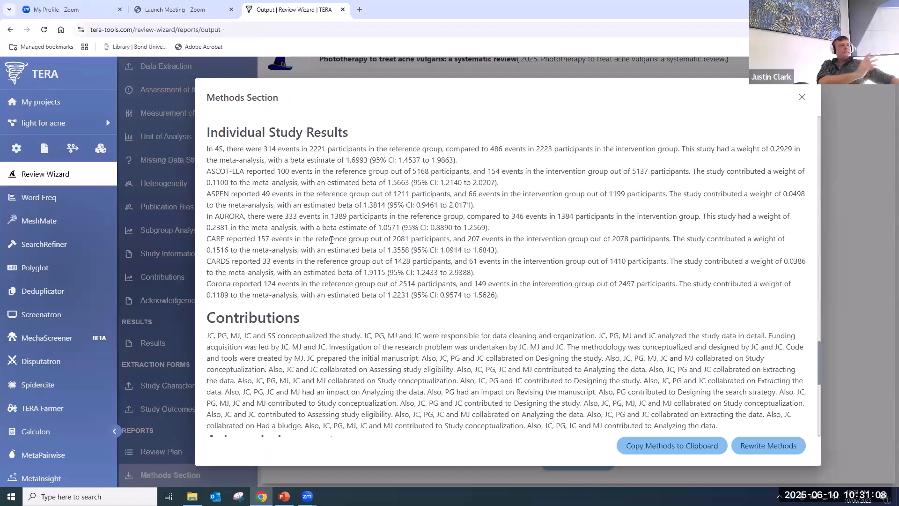
scroll(331, 240, down, 1)
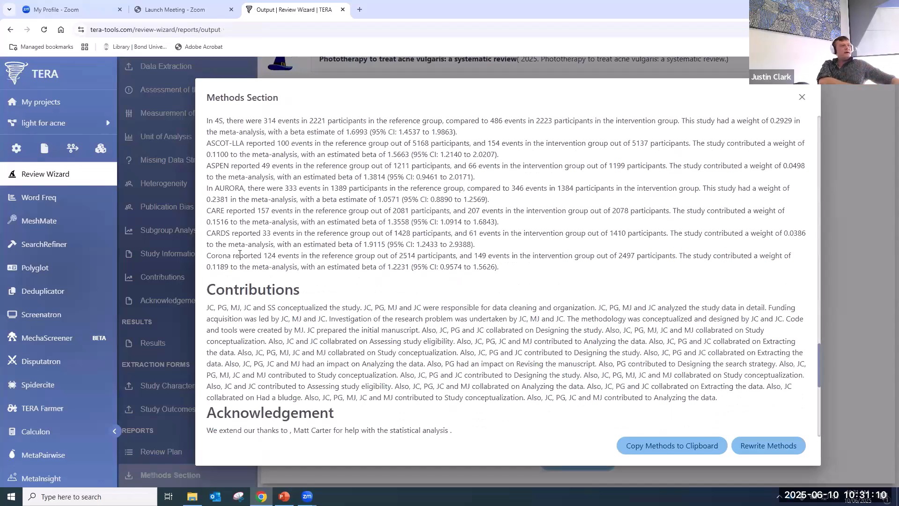
scroll(226, 211, down, 2)
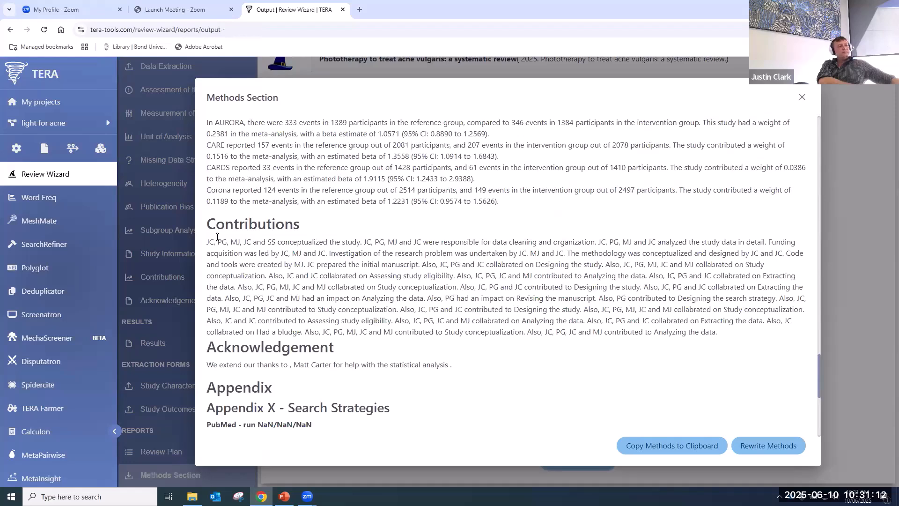
drag(222, 242, 472, 310)
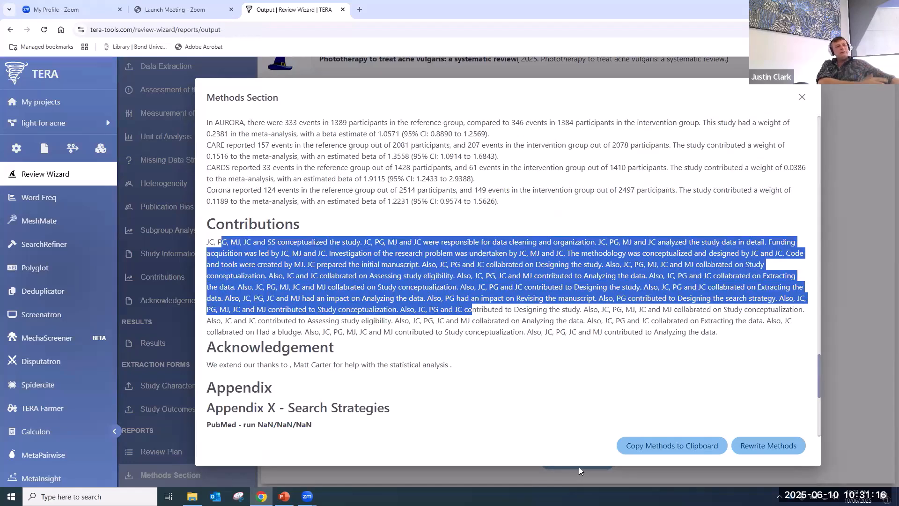
scroll(637, 432, up, 20)
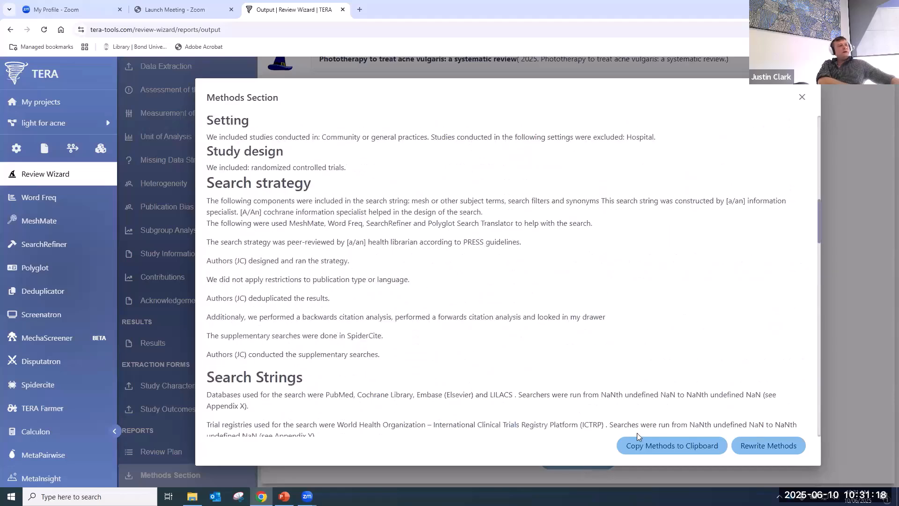
- Reword the generated methods text several times with Rewrite Methods
click(768, 445)
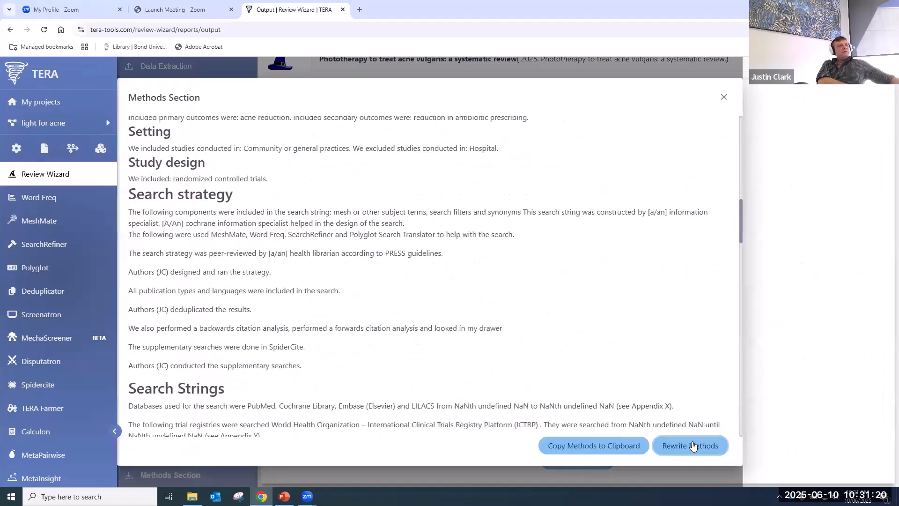
click(693, 446)
click(694, 445)
click(694, 446)
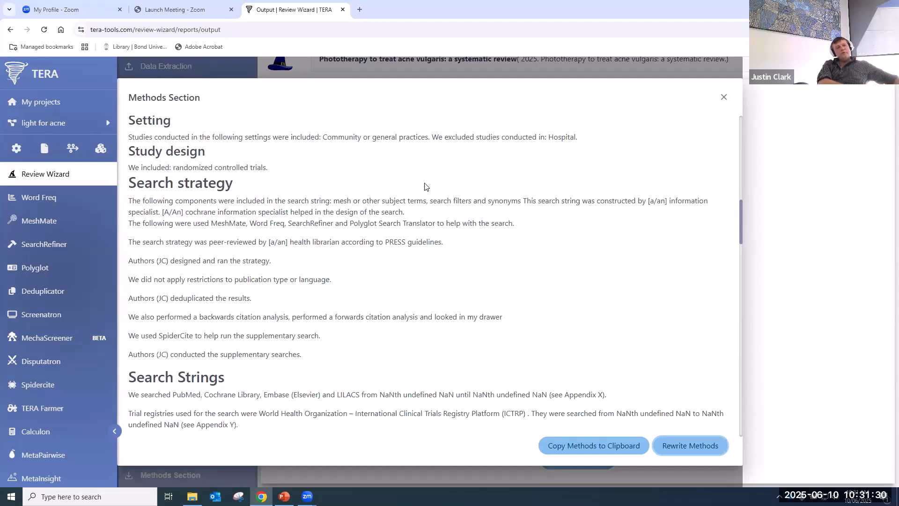
click(677, 448)
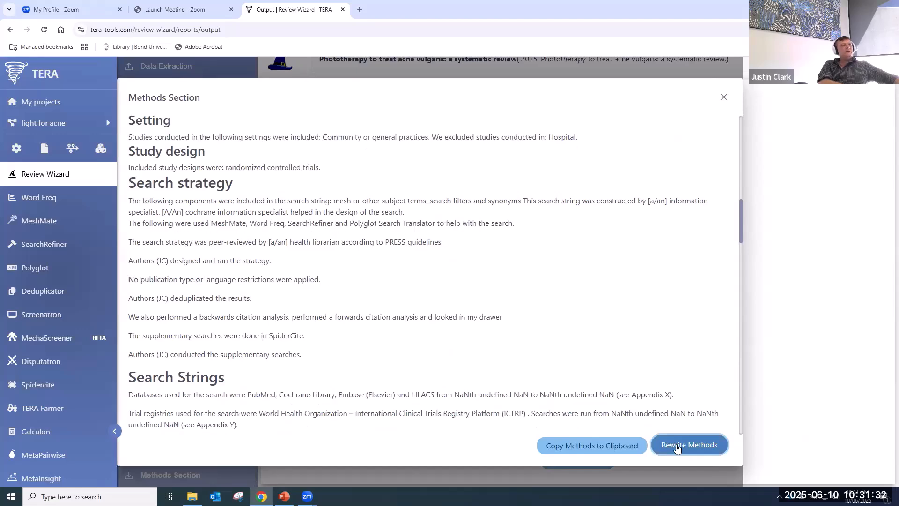
- Review the reworded text, copy it to the clipboard and dismiss the confirmation alert
scroll(386, 207, up, 3)
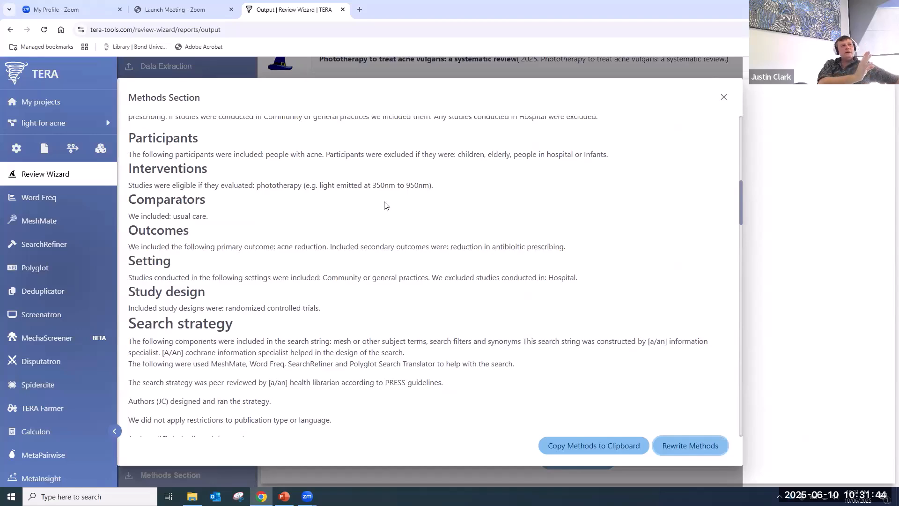
scroll(384, 205, up, 10)
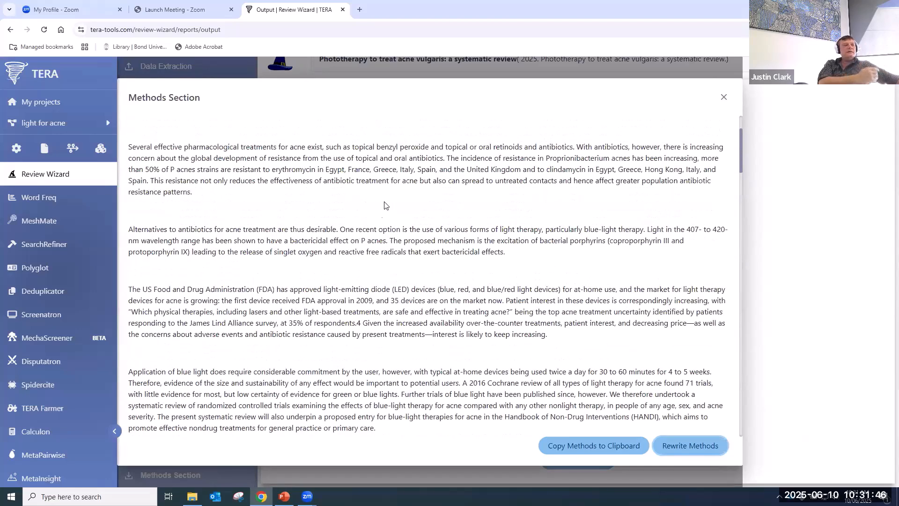
scroll(382, 209, down, 10)
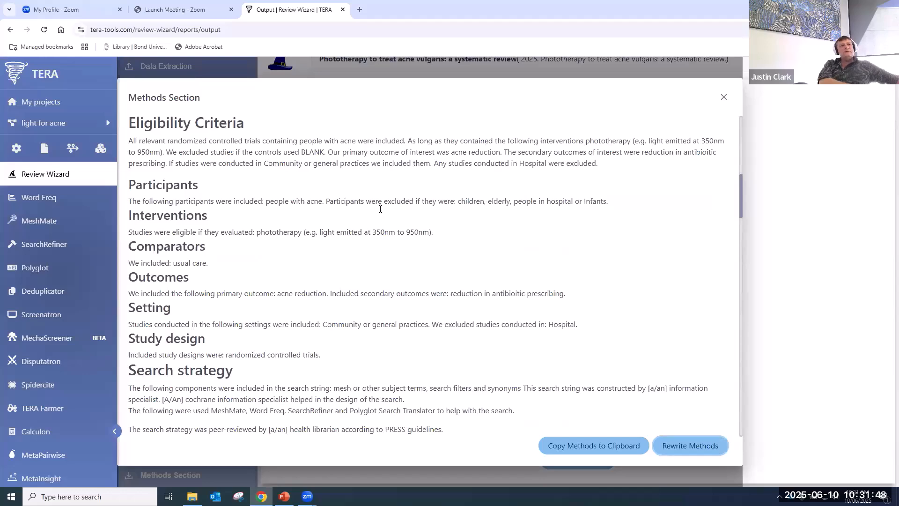
click(576, 449)
click(530, 99)
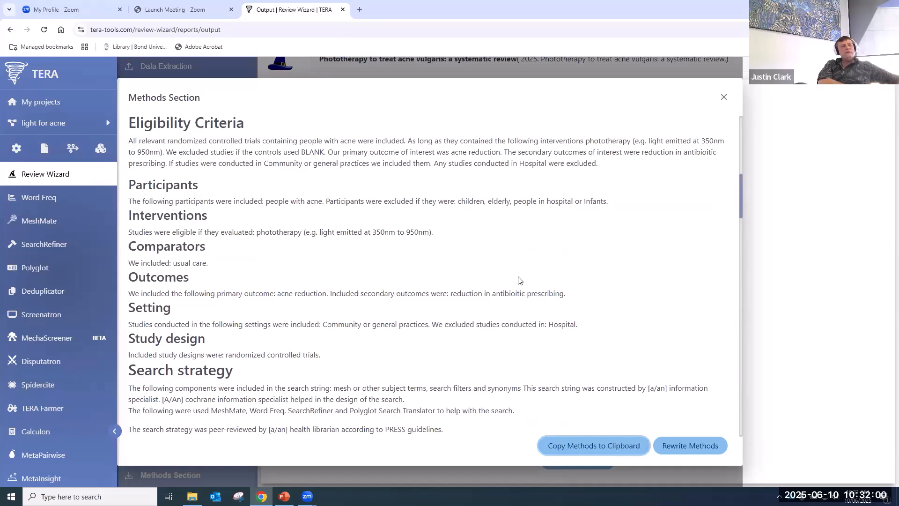
- Close the Methods preview and run Word Freq on Blue light seed studies.xml, reviewing the ranking
click(724, 97)
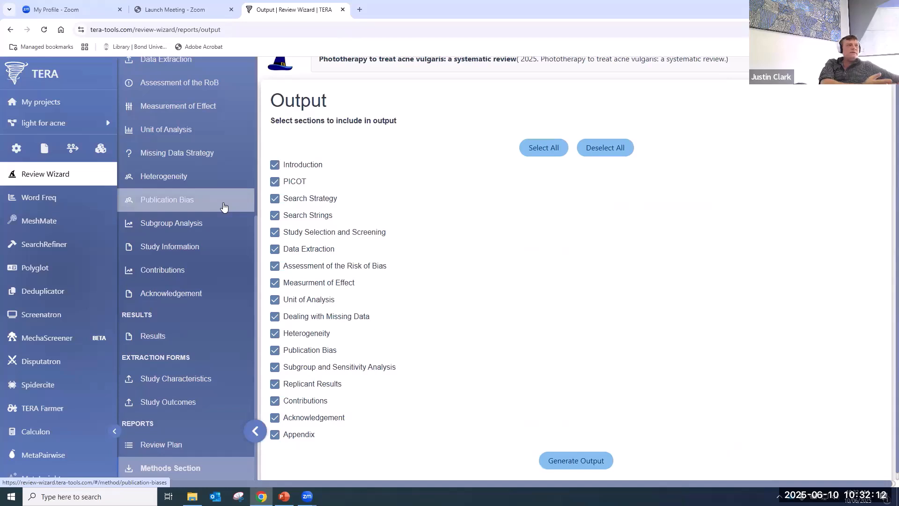
click(44, 202)
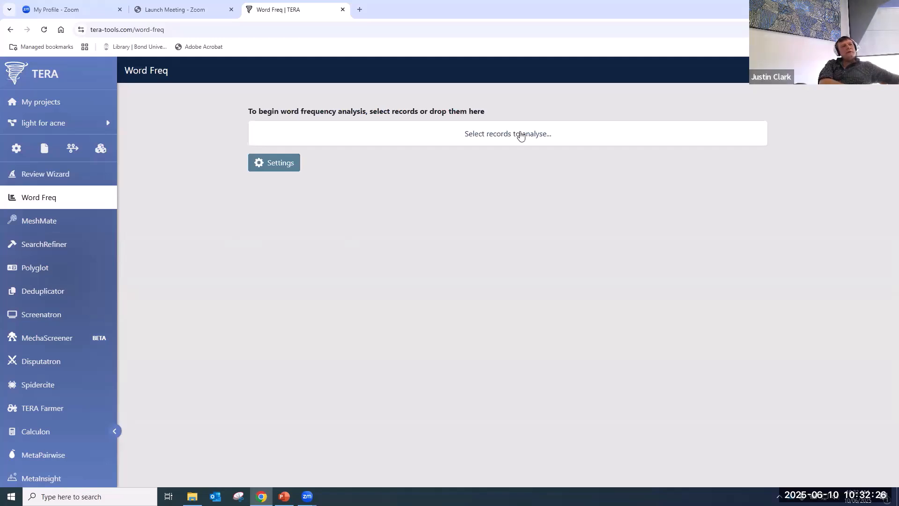
click(521, 136)
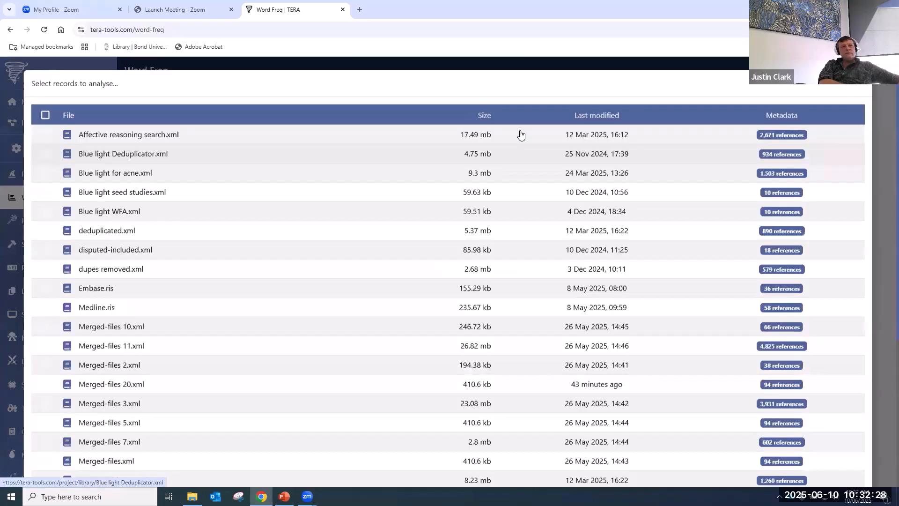
click(109, 195)
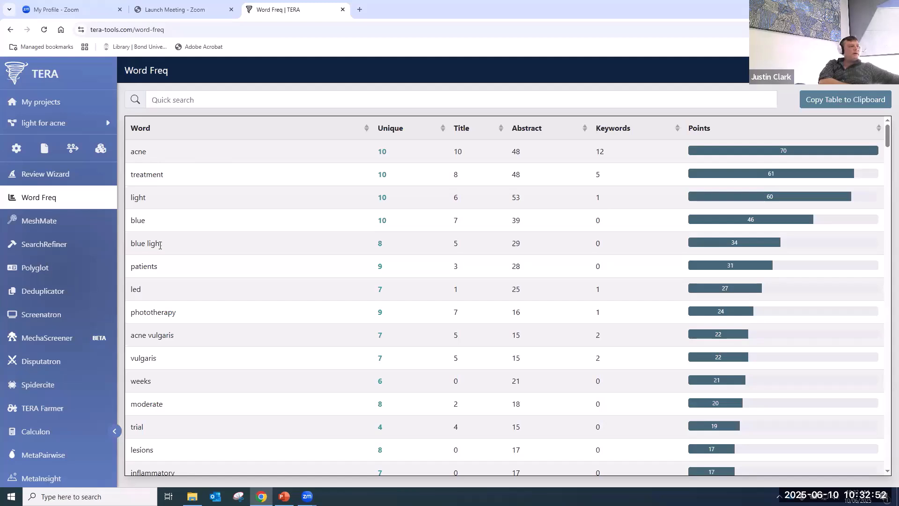
scroll(195, 322, down, 1)
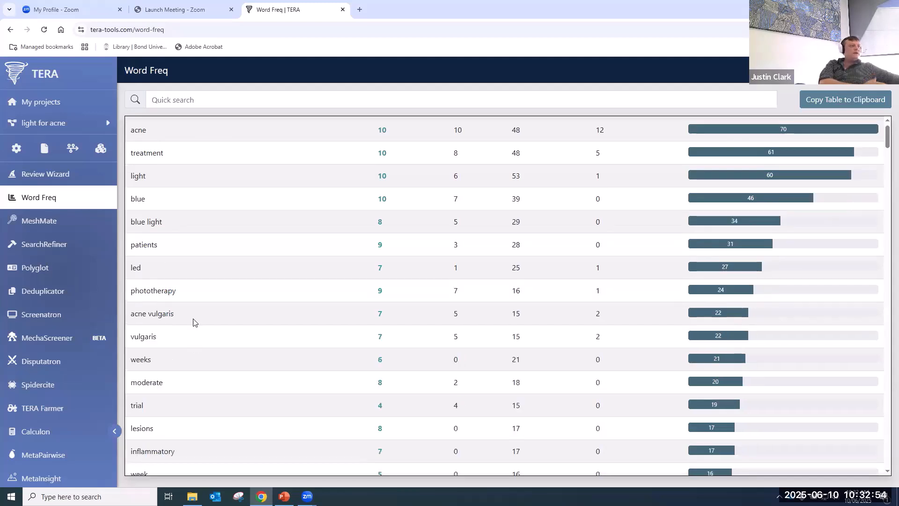
scroll(195, 322, down, 3)
scroll(353, 255, up, 4)
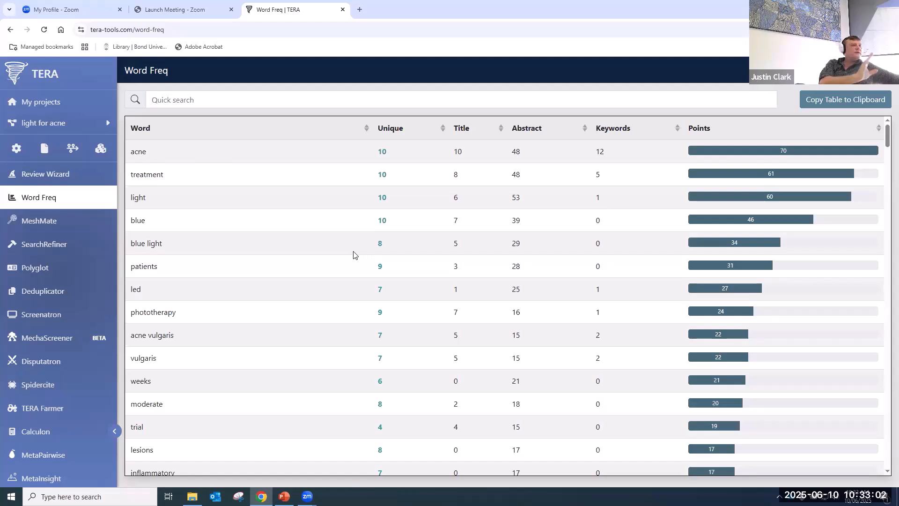
- Switch from Word Freq to MeshMate, confirming Leave in the prompt
click(54, 222)
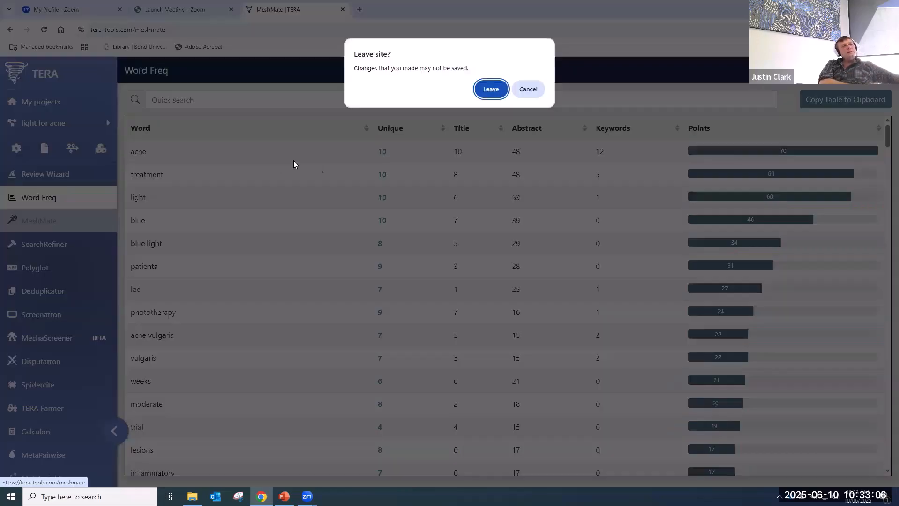
click(529, 90)
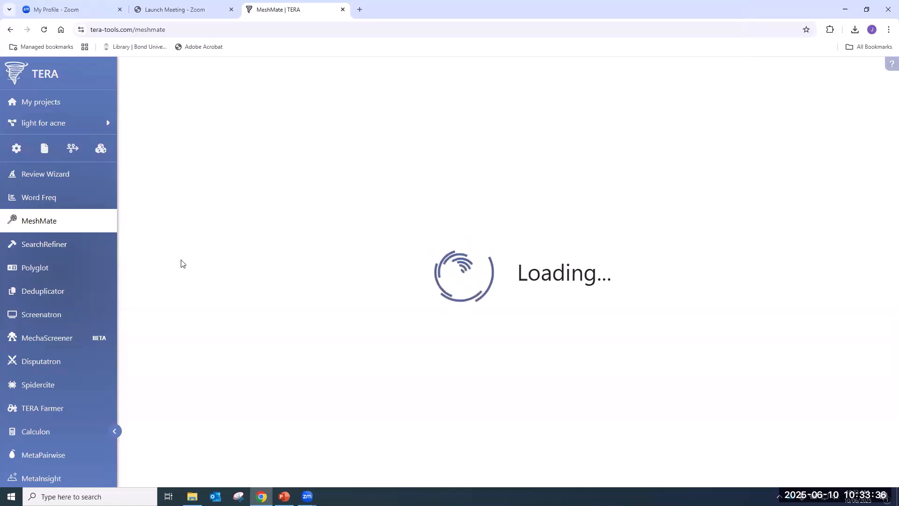
- Open SearchRefiner, delete 'OR phototherapy[tiab]' from the query, and redraw the visualisation
click(41, 247)
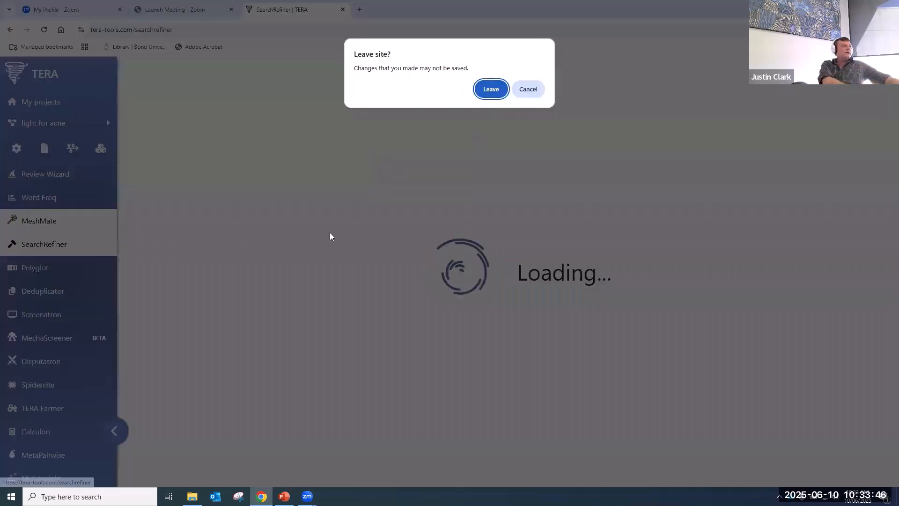
key(Return)
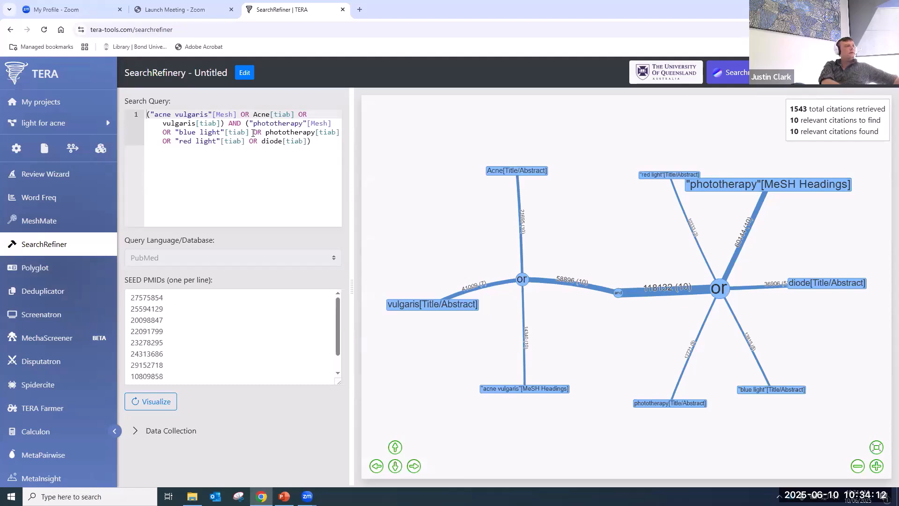
drag(253, 132, 340, 133)
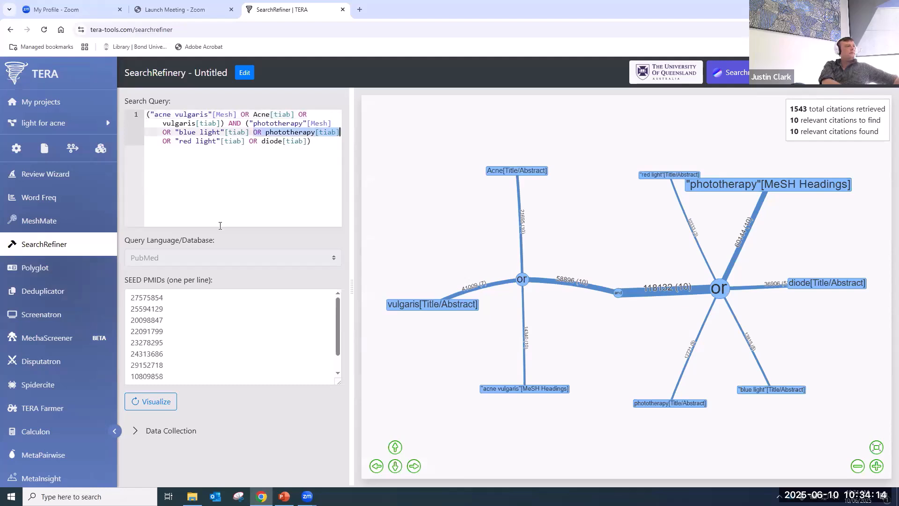
key(BackSpace)
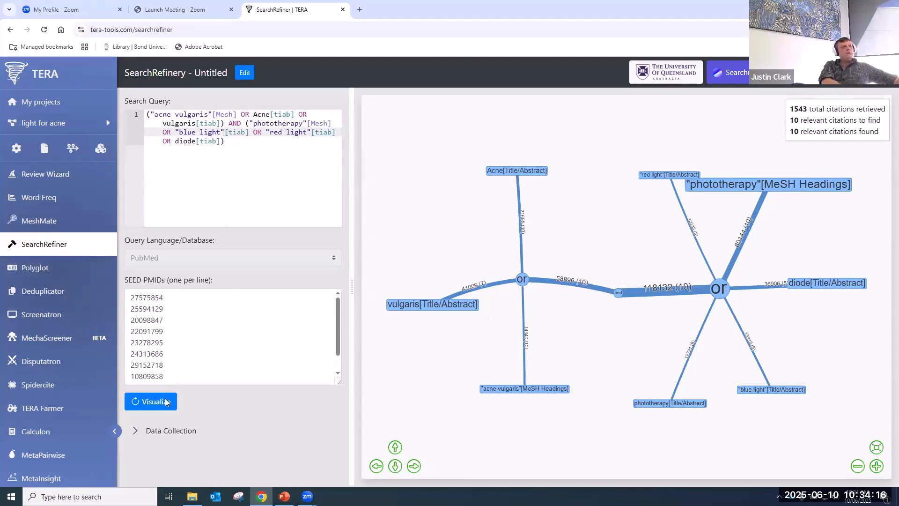
click(166, 401)
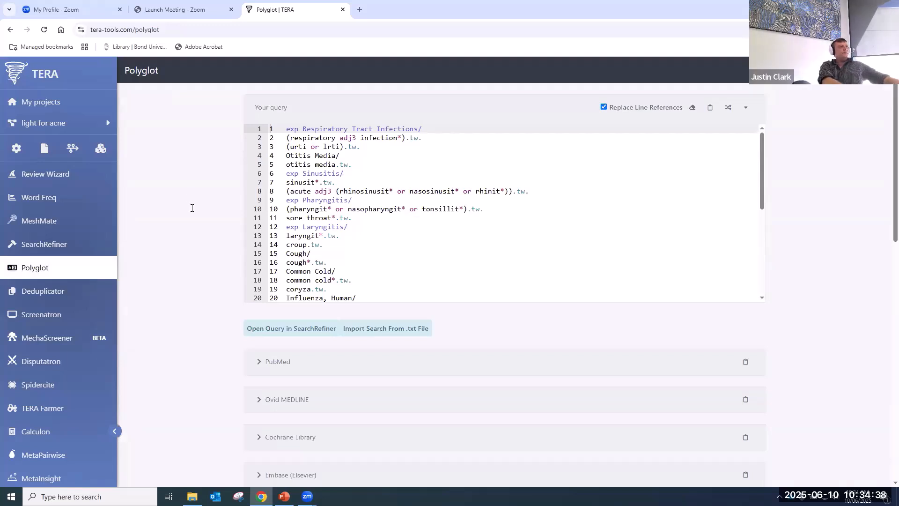
scroll(187, 220, down, 5)
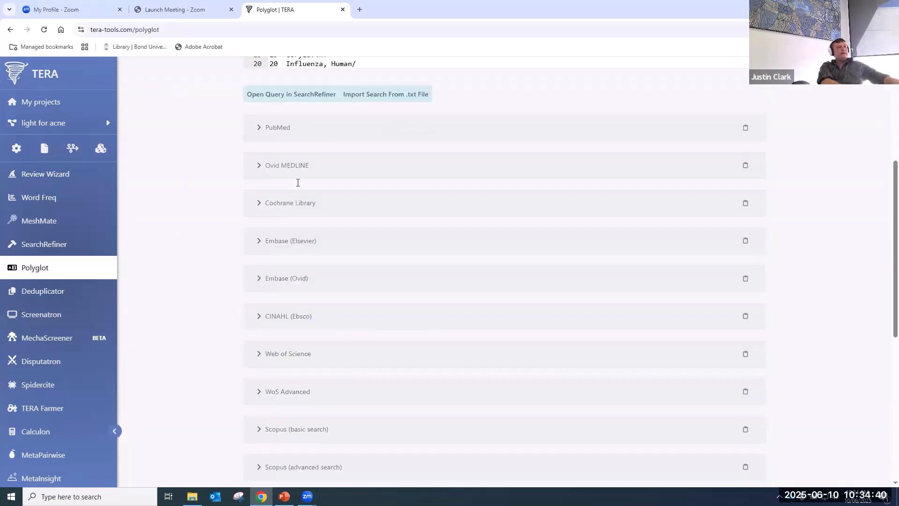
scroll(298, 184, down, 4)
scroll(300, 188, down, 3)
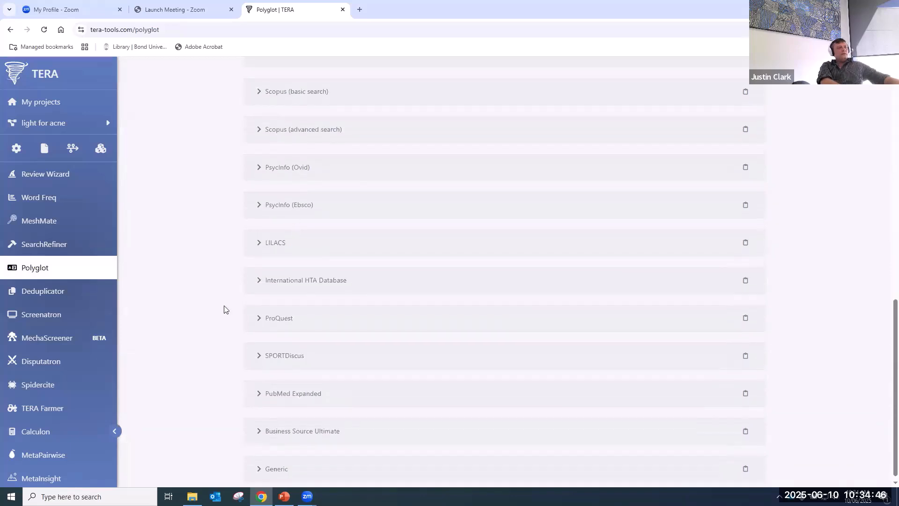
scroll(217, 309, up, 11)
scroll(216, 309, up, 1)
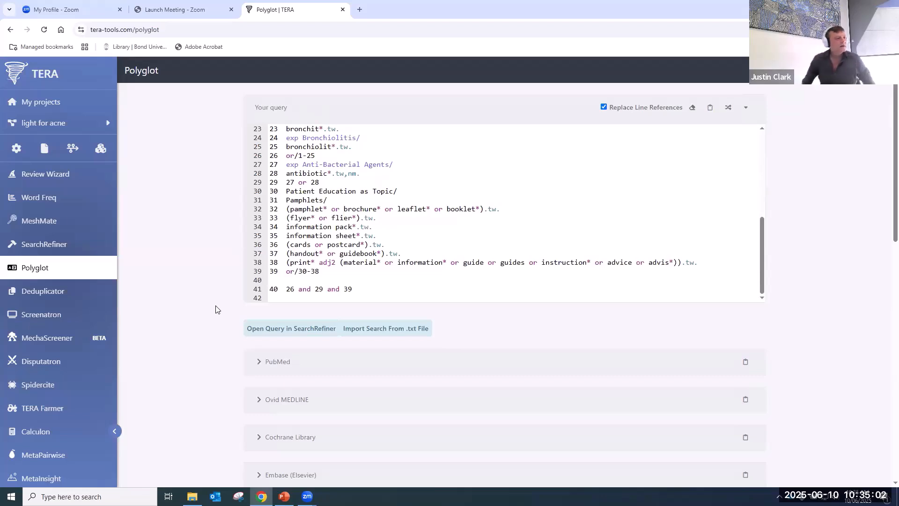
scroll(215, 309, down, 5)
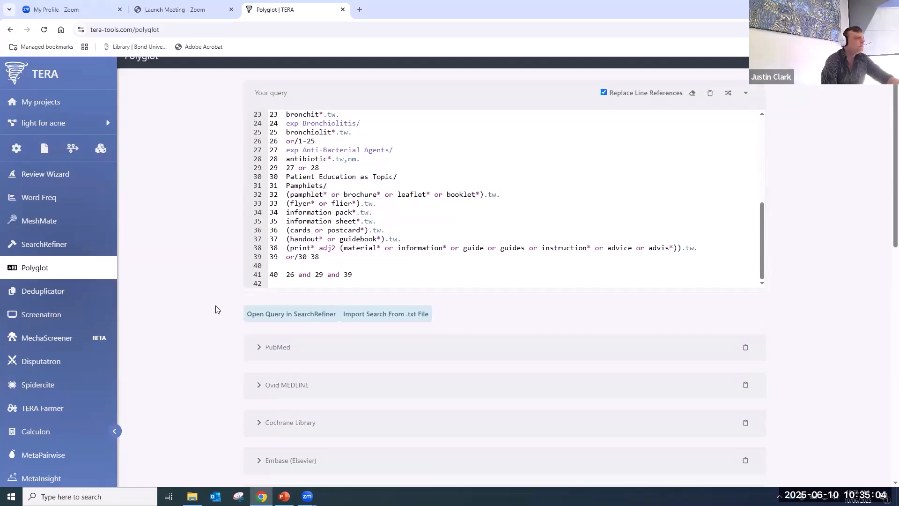
scroll(215, 309, down, 4)
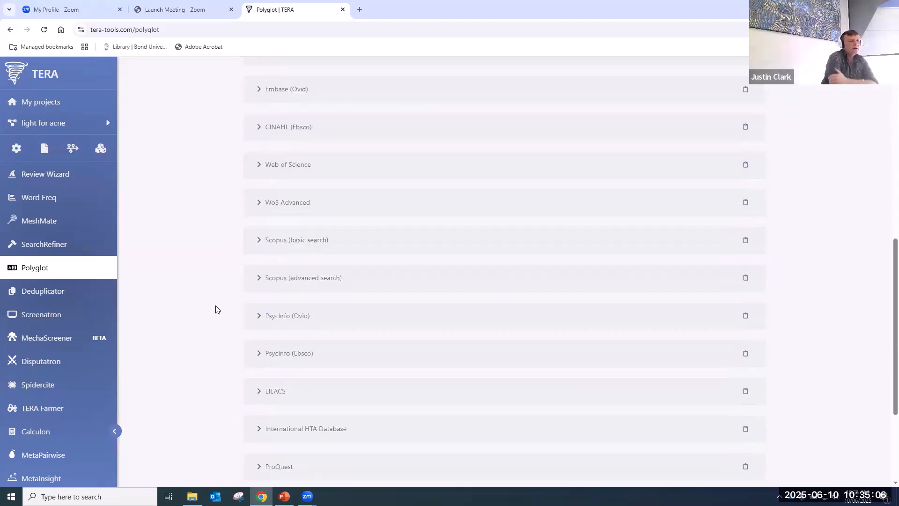
scroll(216, 310, down, 1)
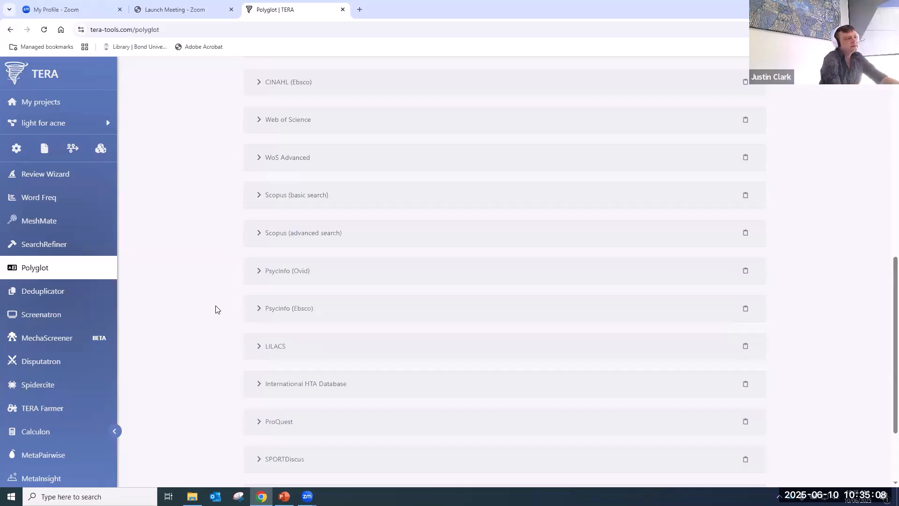
click(267, 345)
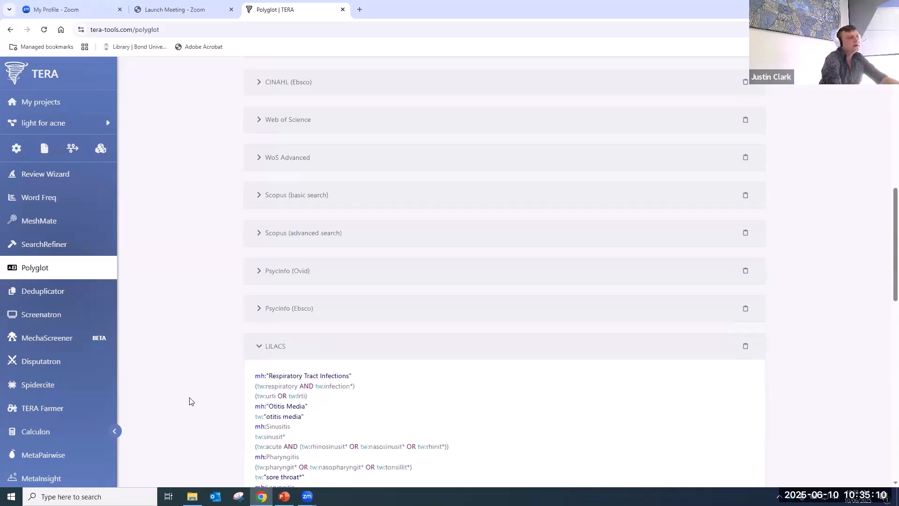
scroll(206, 262, down, 3)
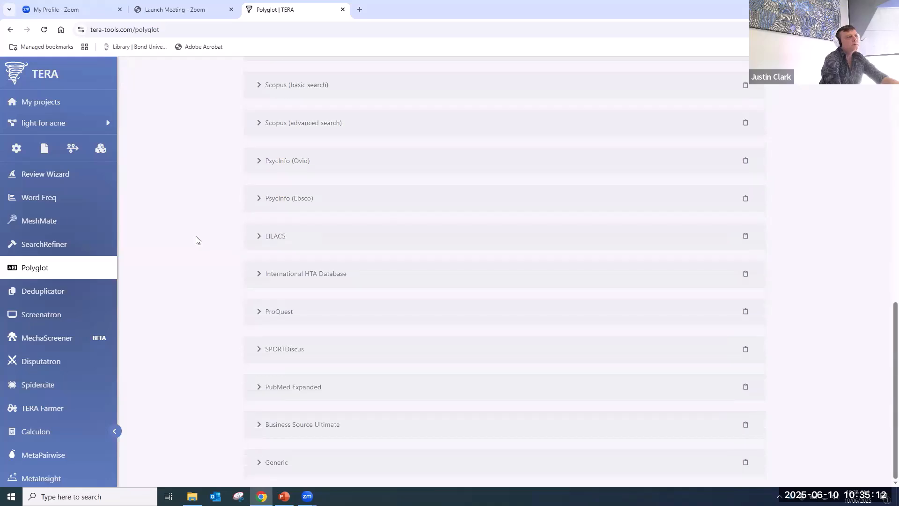
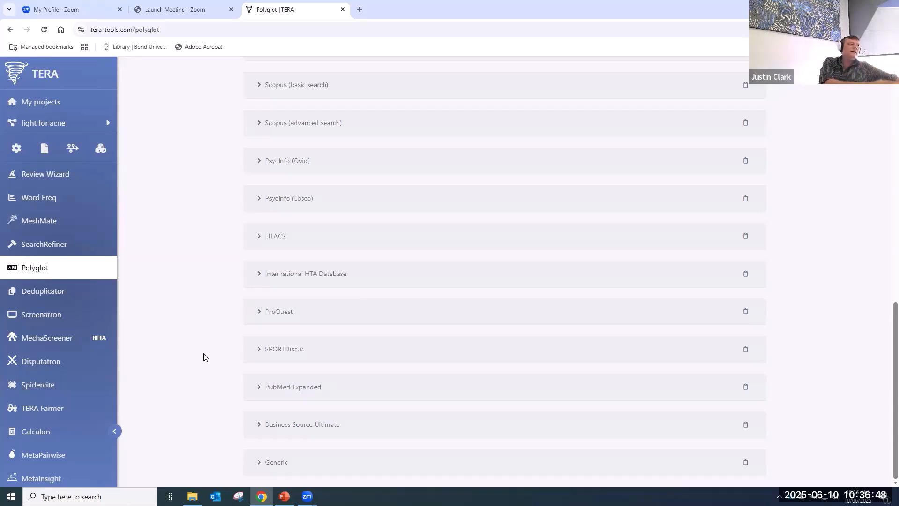
- Open TERA's Deduplicator tool from the sidebar
click(37, 292)
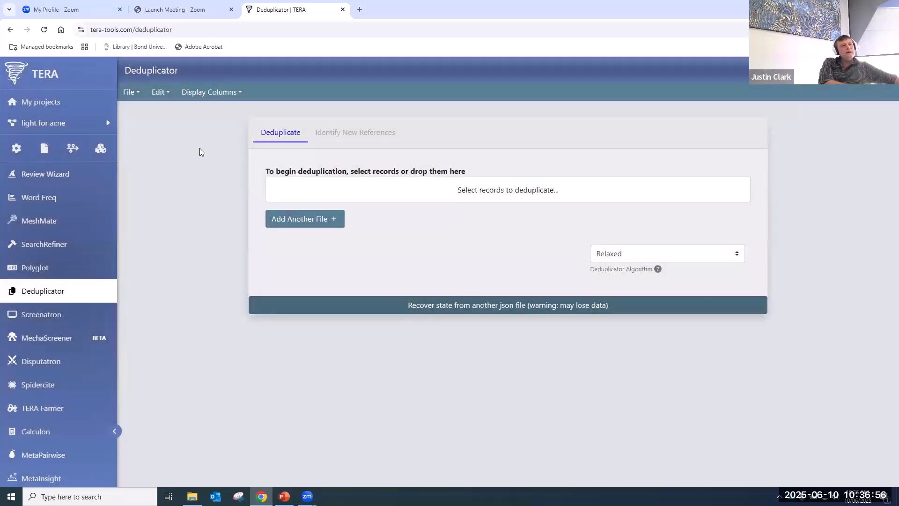
- Load the Blue light Deduplicator library and run the deduplication
click(501, 192)
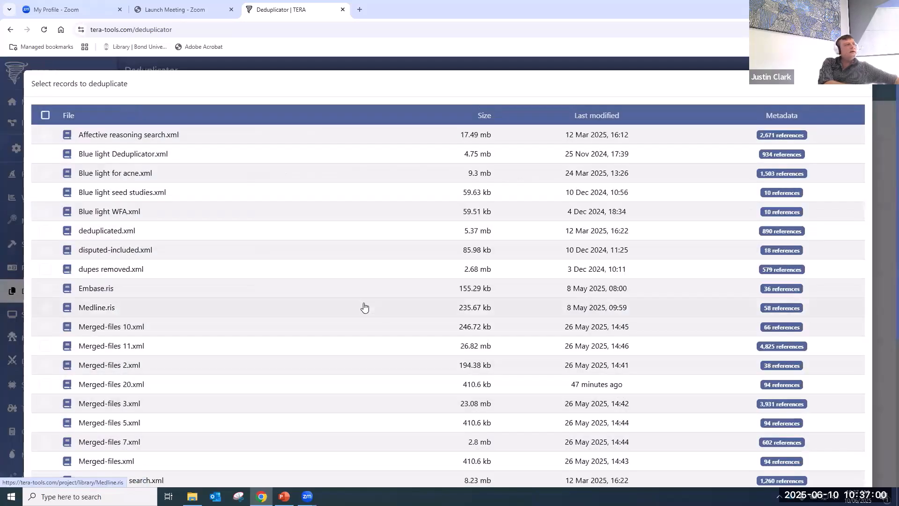
click(131, 154)
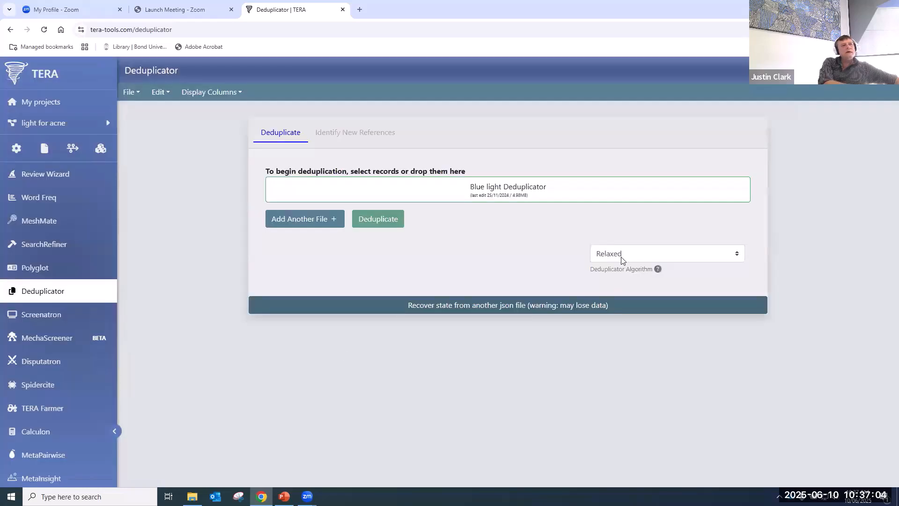
click(658, 270)
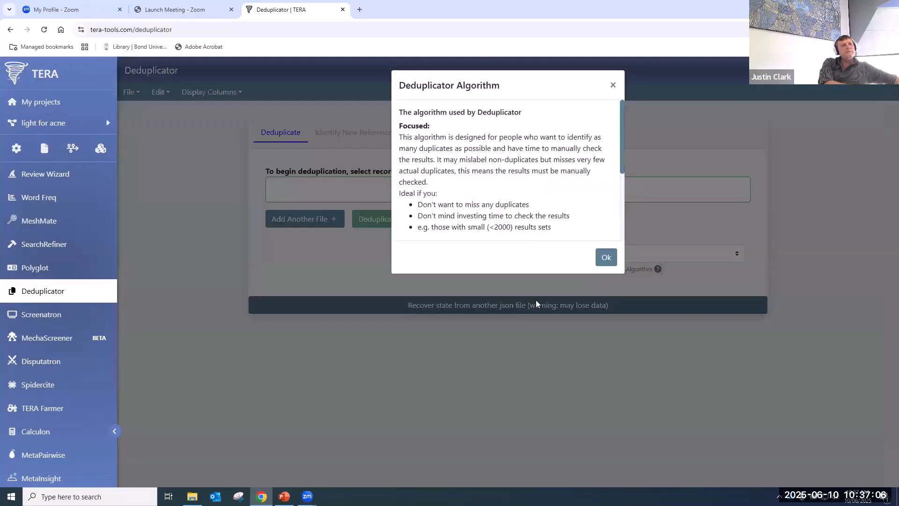
scroll(488, 185, down, 5)
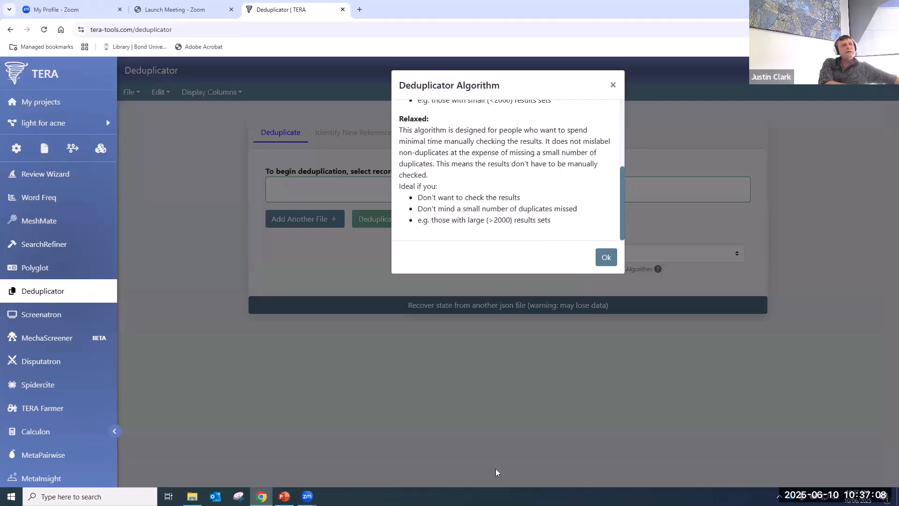
click(494, 467)
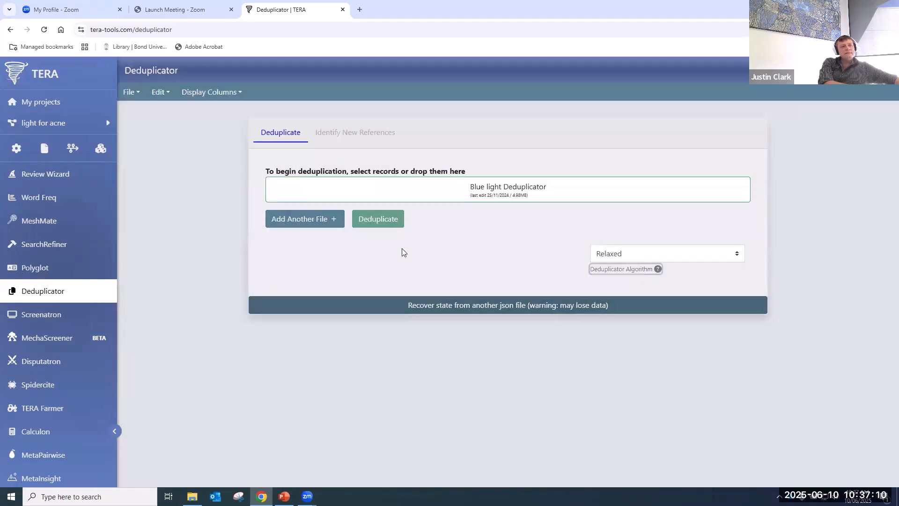
click(379, 220)
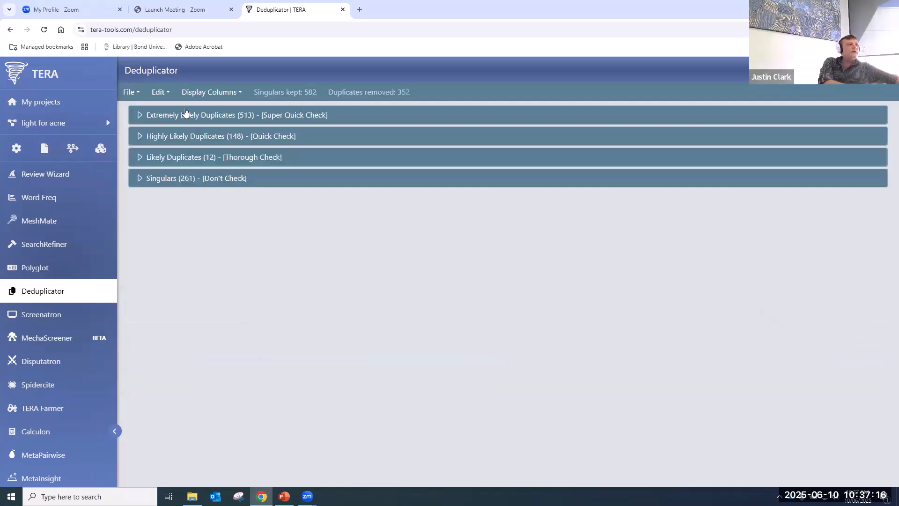
- Check the Likely Duplicates groups, then save all 582 deduplicated references as a new library
click(190, 158)
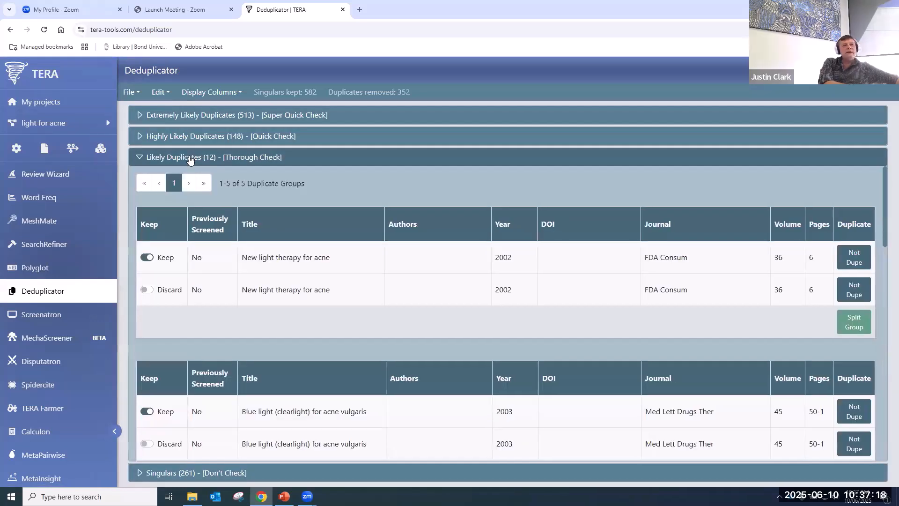
click(189, 158)
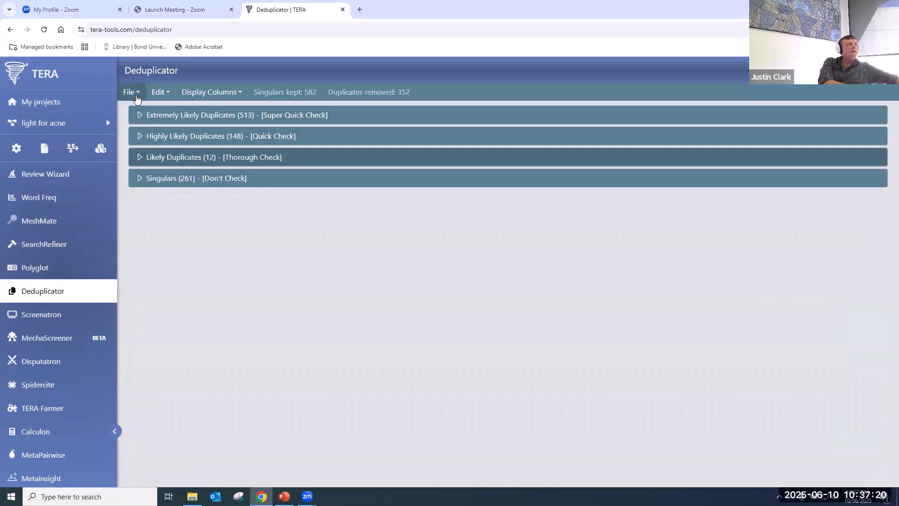
click(136, 96)
click(136, 137)
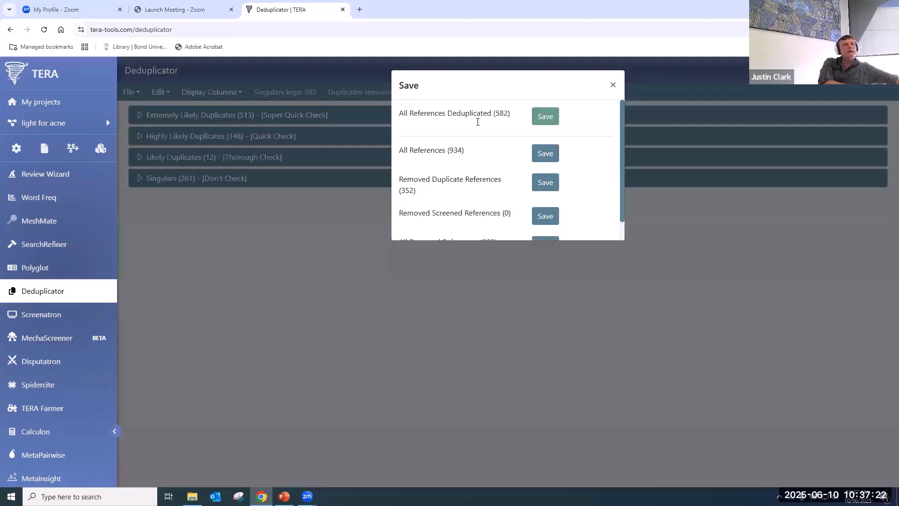
click(547, 115)
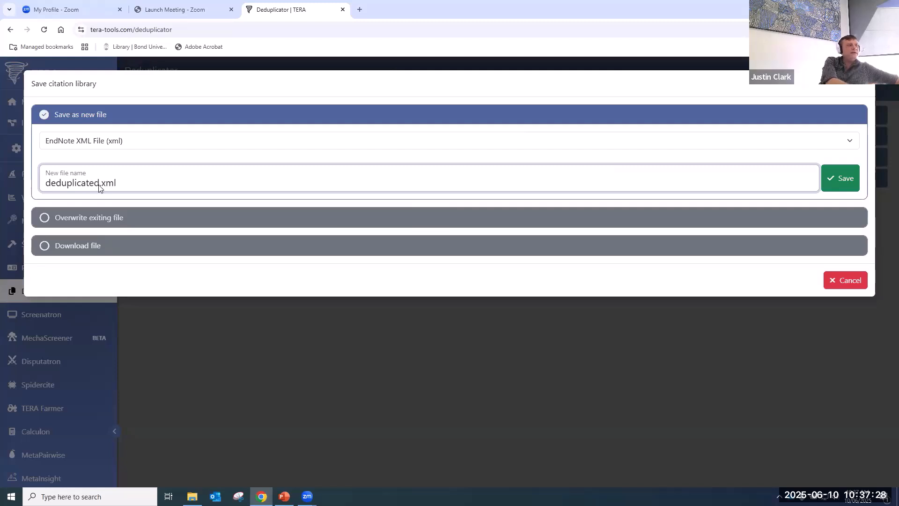
click(841, 183)
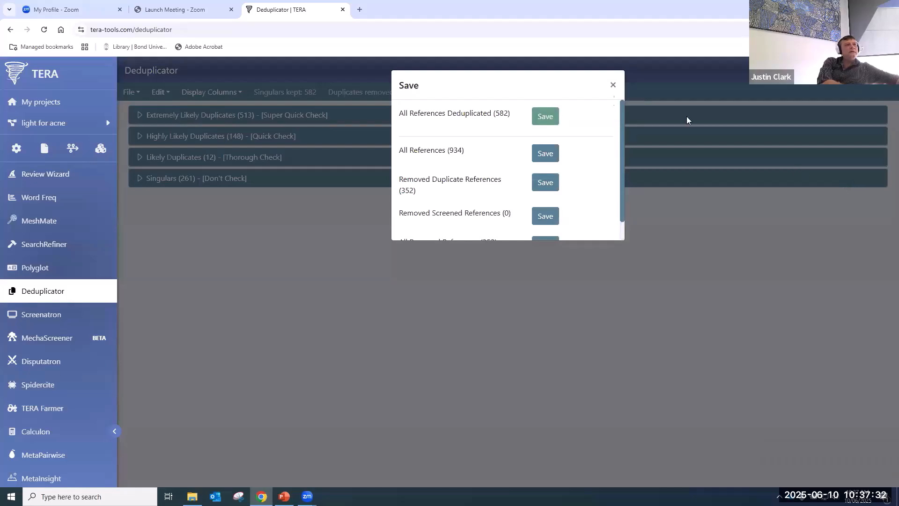
click(613, 86)
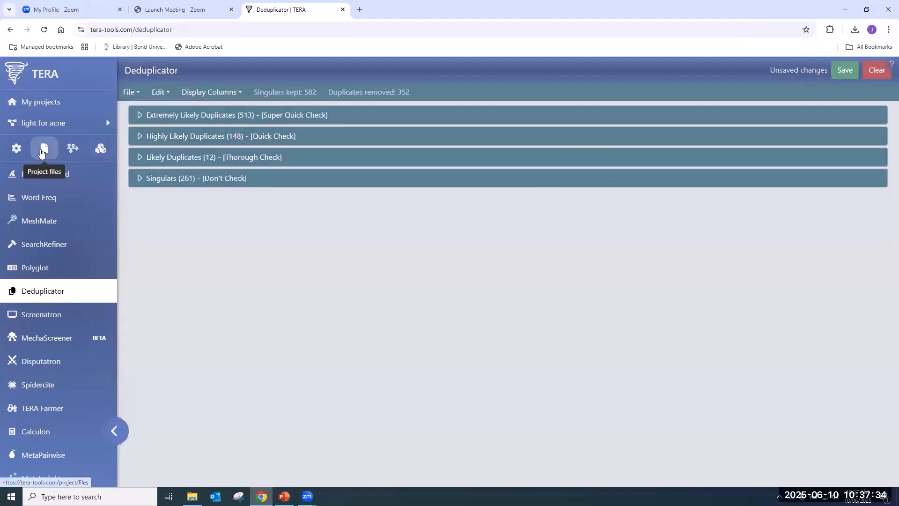
- Scroll through the project's file list, including deduplicated 5.xml with 582 references
click(44, 148)
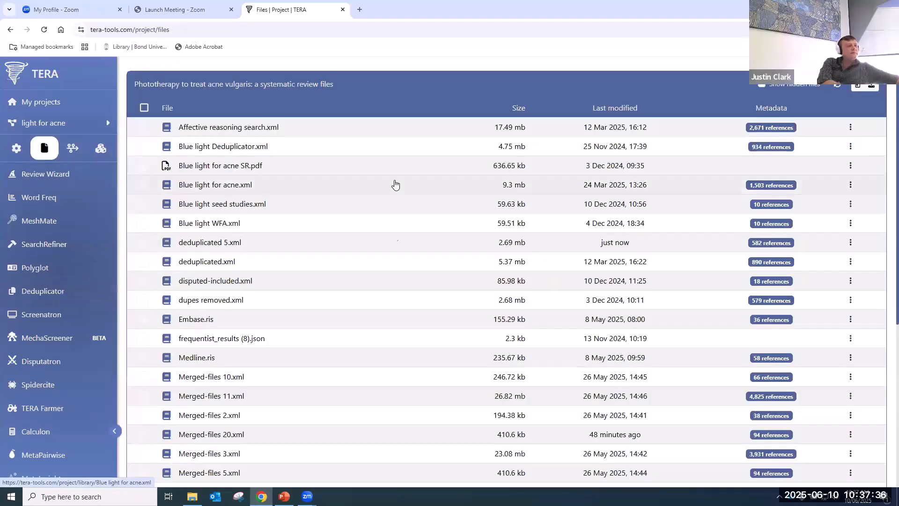
scroll(381, 259, down, 6)
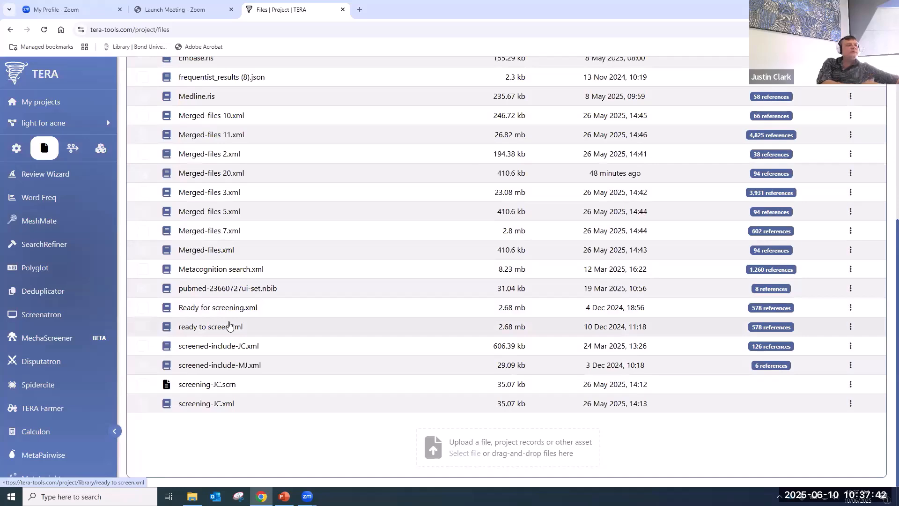
scroll(219, 321, up, 2)
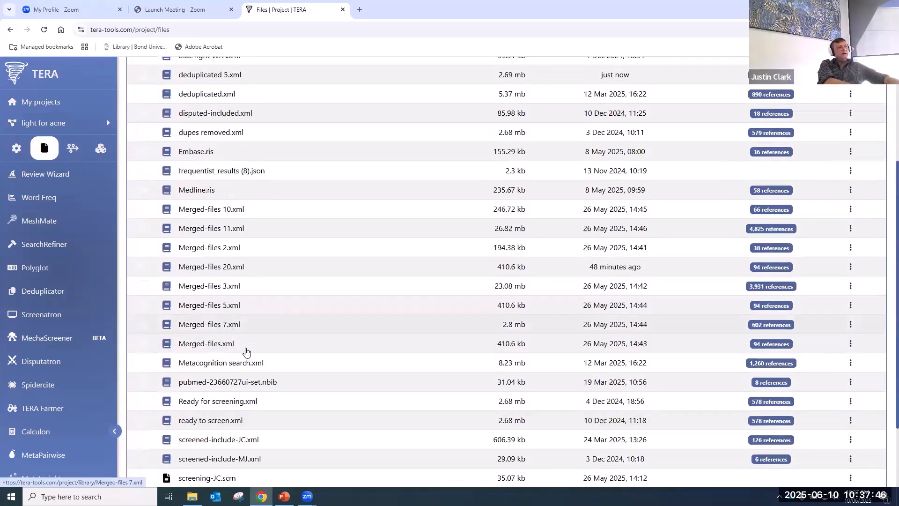
scroll(275, 310, up, 3)
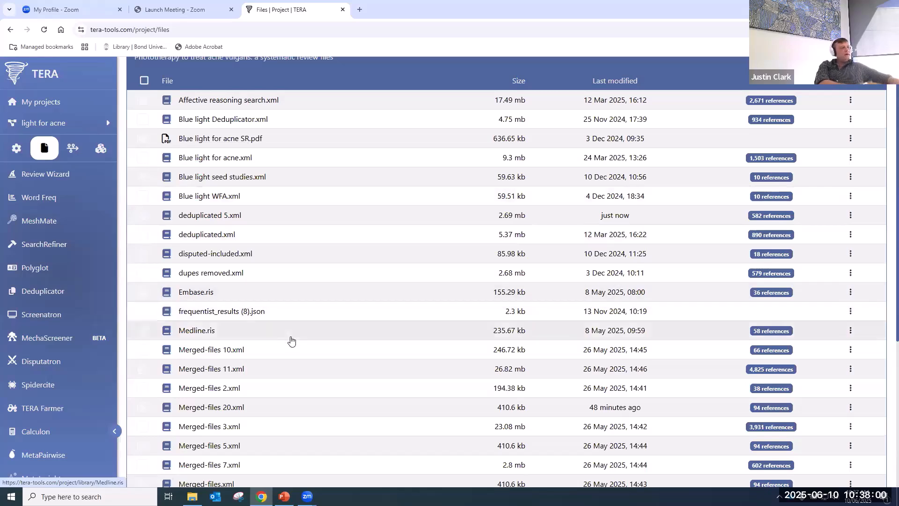
scroll(291, 340, down, 4)
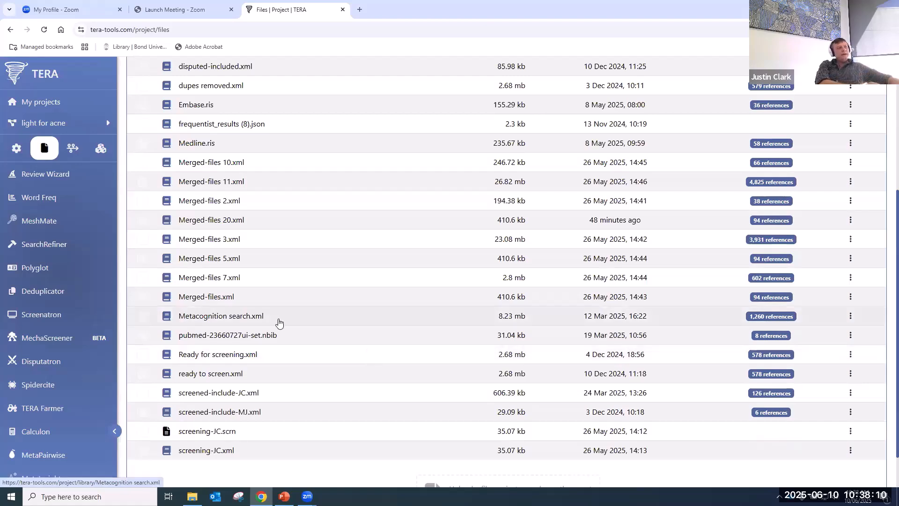
scroll(279, 322, up, 4)
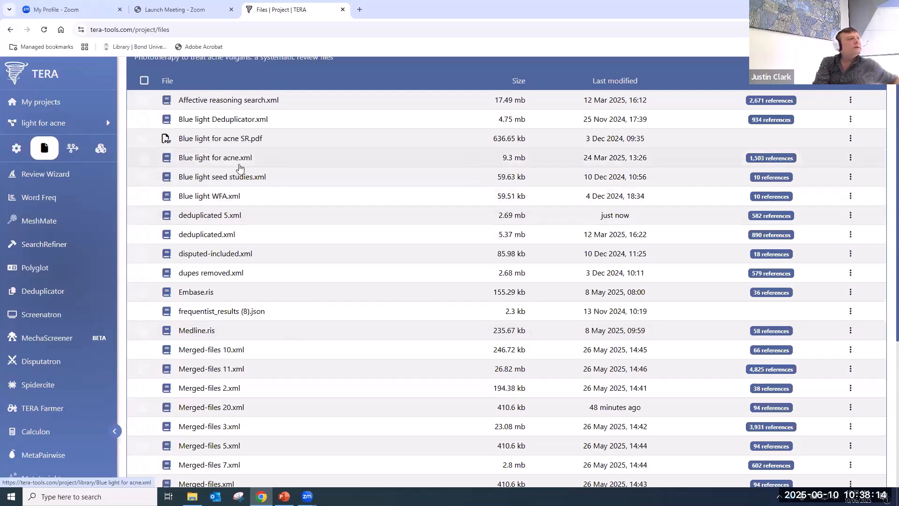
- Merge Blue light seed studies.xml and Blue light WFA.xml and save the result as Merged-files.xml
click(142, 178)
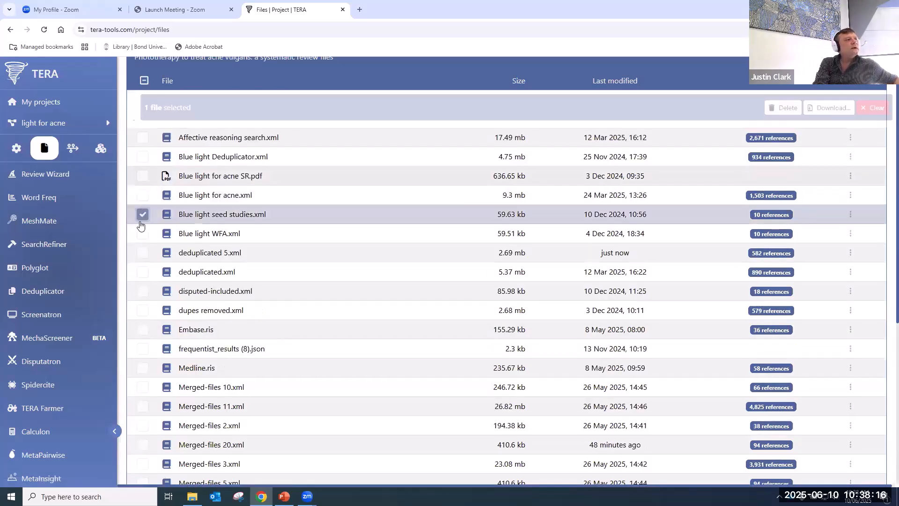
click(142, 233)
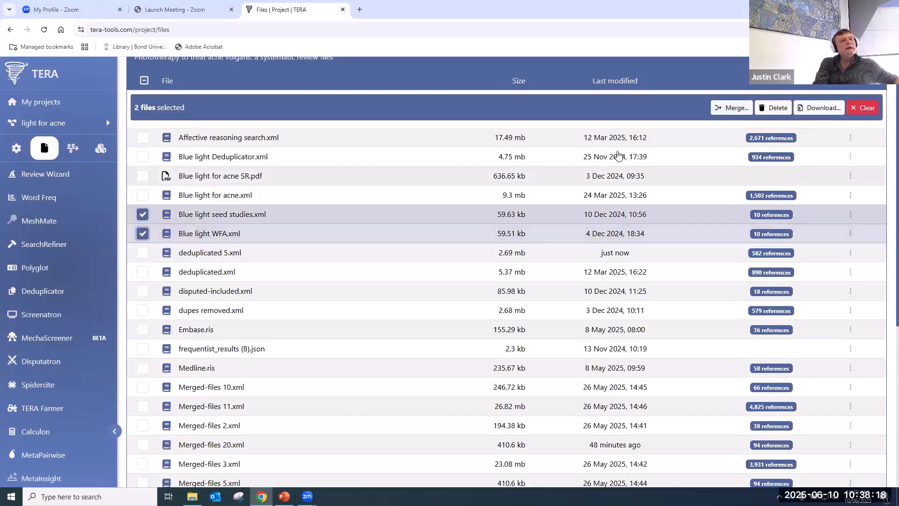
click(734, 109)
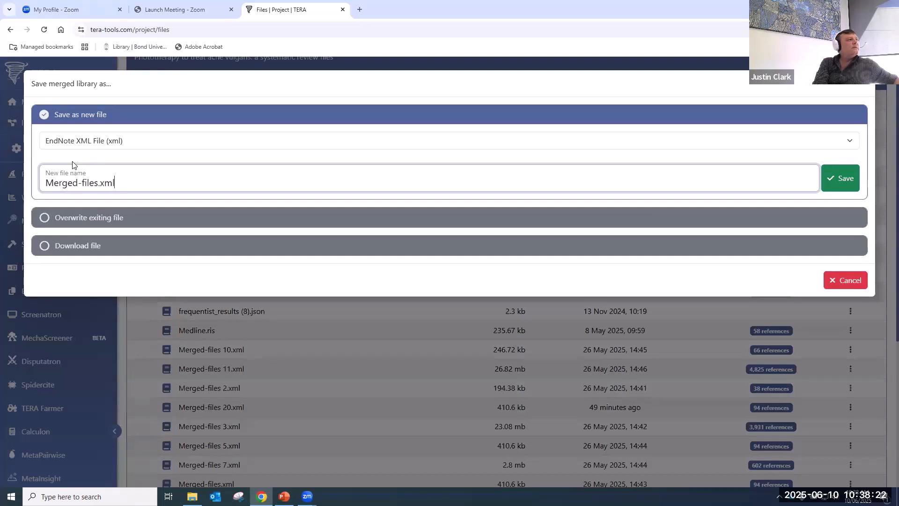
click(853, 183)
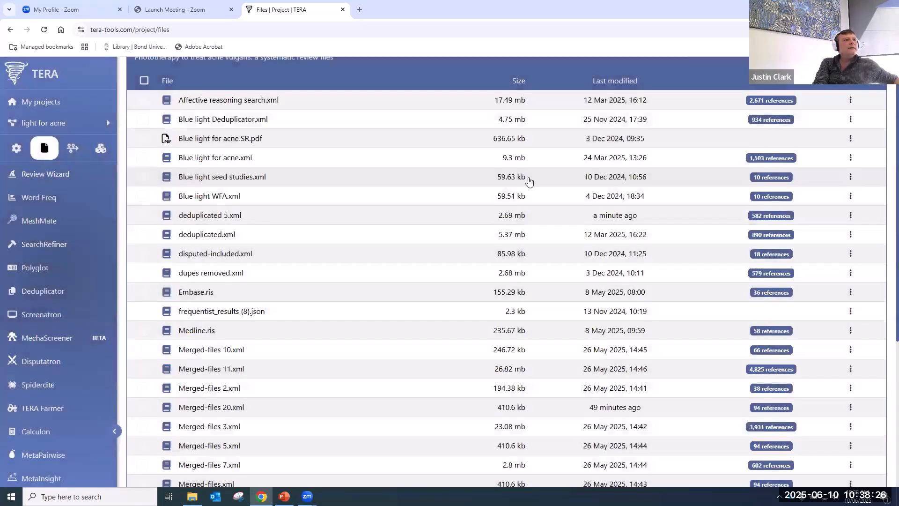
scroll(468, 244, up, 1)
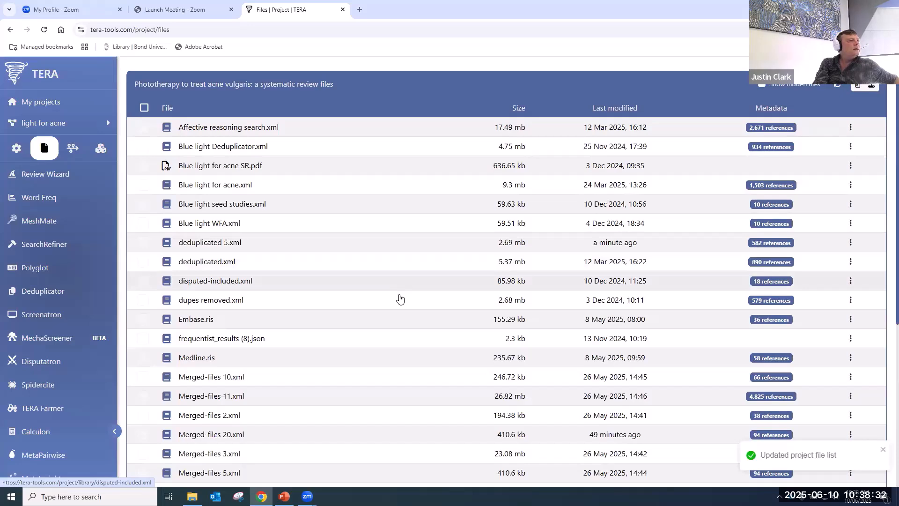
scroll(399, 293, down, 5)
scroll(399, 298, up, 1)
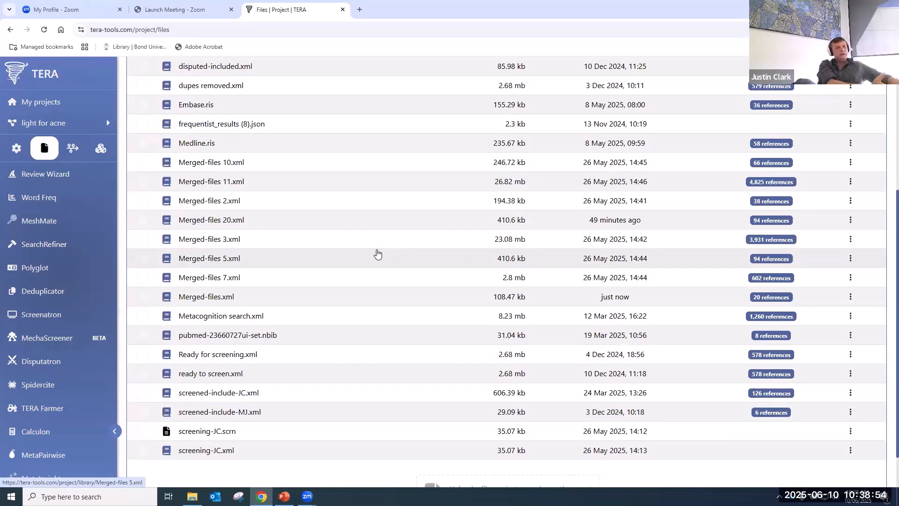
scroll(377, 254, up, 5)
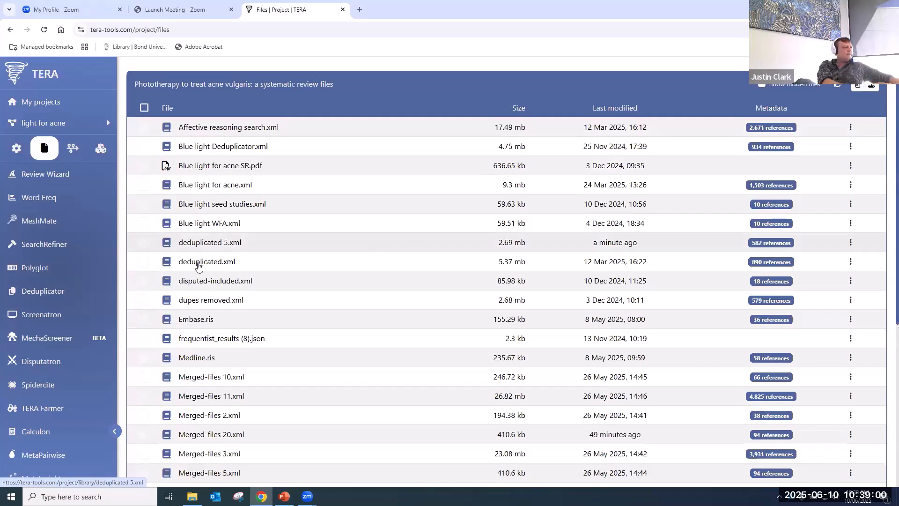
- Open Screenatron with Blue light seed studies.xml loaded for screening
click(67, 316)
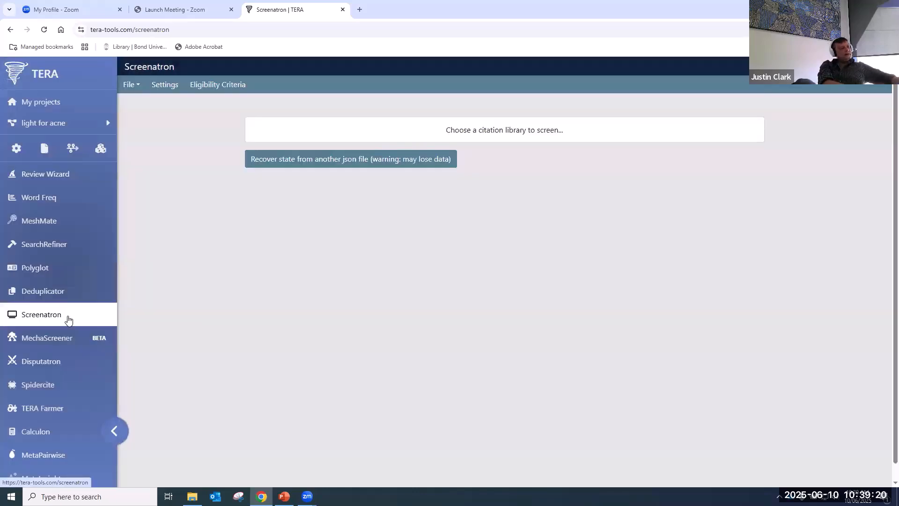
click(526, 133)
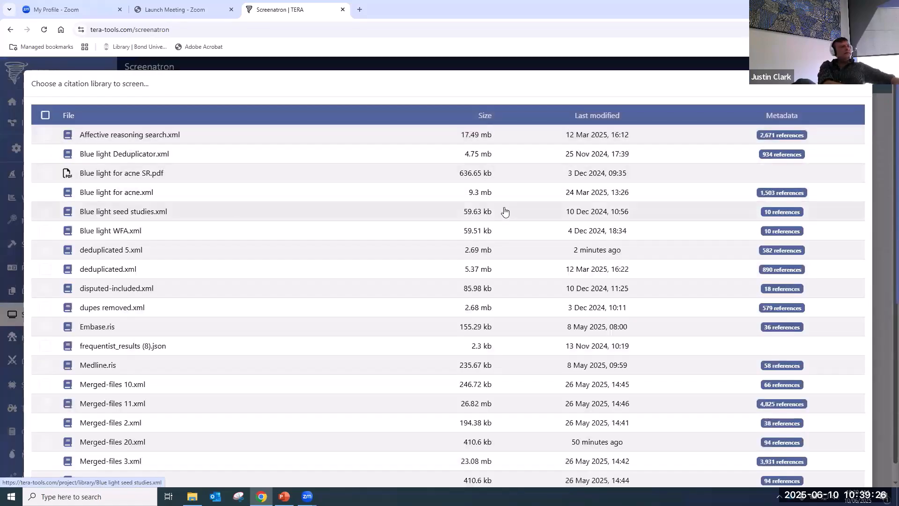
click(144, 212)
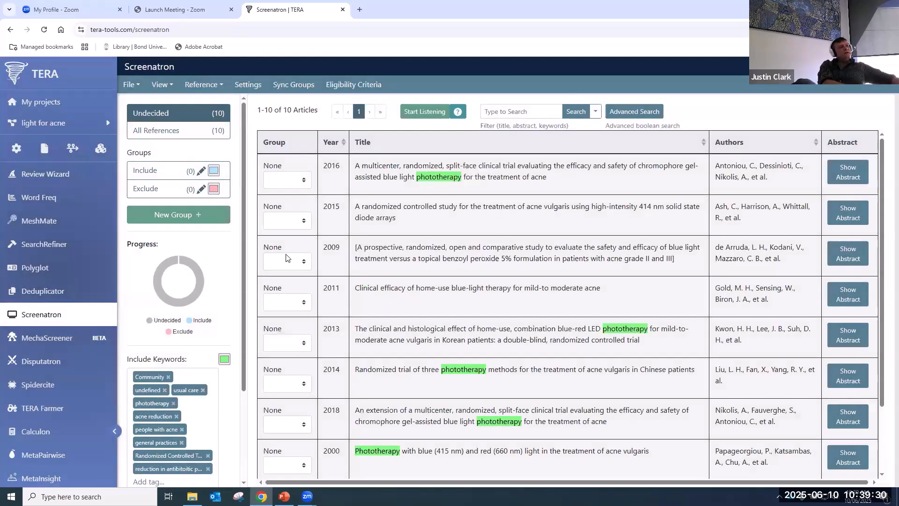
- Remove all nine include keywords, from Community to antibiotic prescribing reduction
click(170, 378)
click(165, 377)
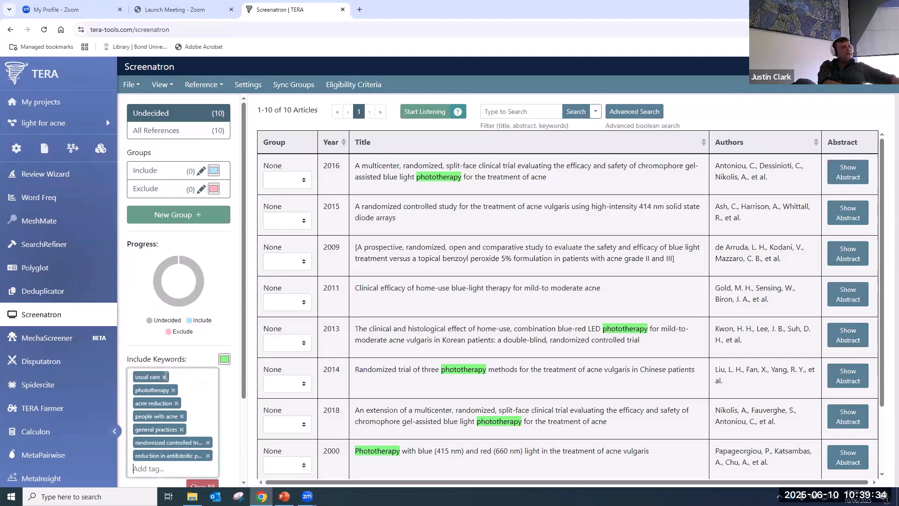
click(165, 378)
click(173, 378)
click(177, 378)
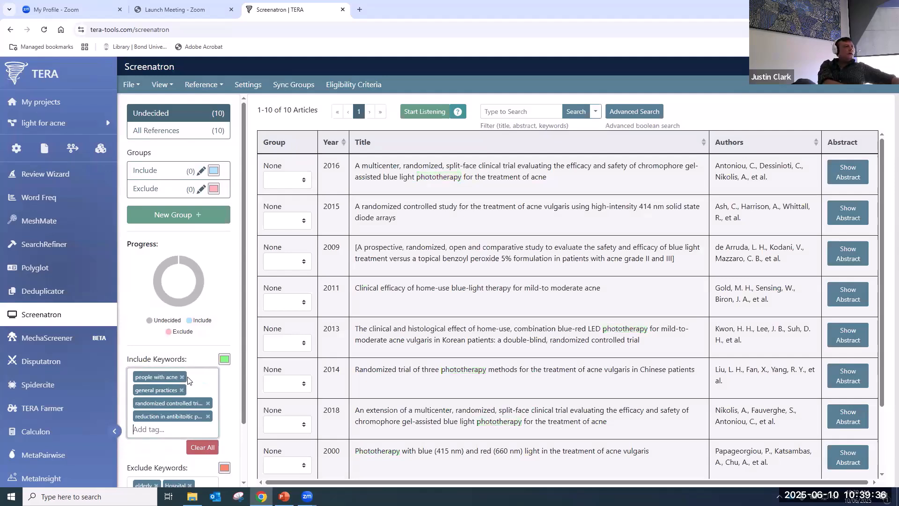
click(182, 378)
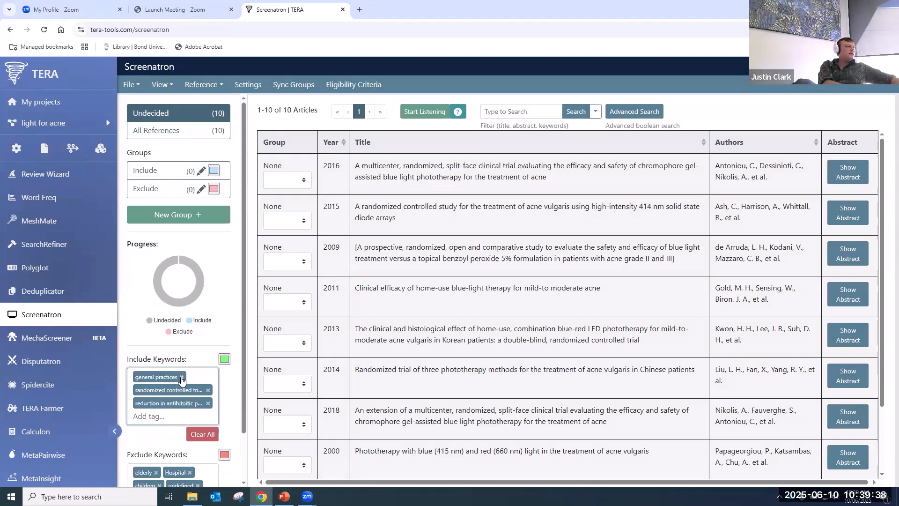
click(182, 377)
click(208, 378)
click(208, 377)
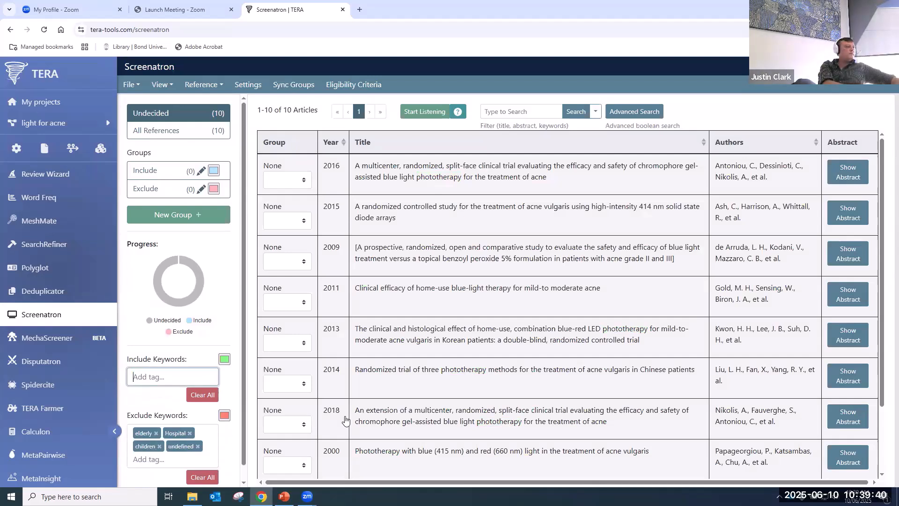
- Remove the exclude keywords elderly, hospital, children and undefined
click(156, 433)
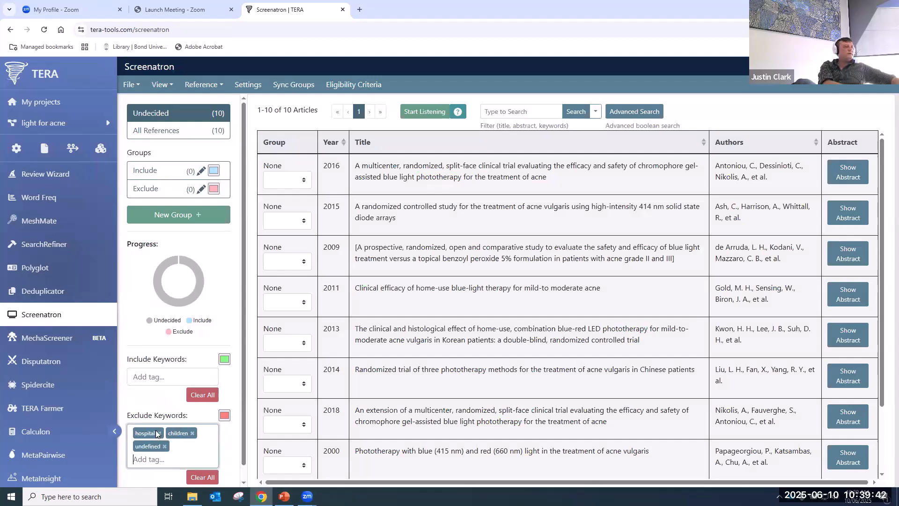
click(160, 432)
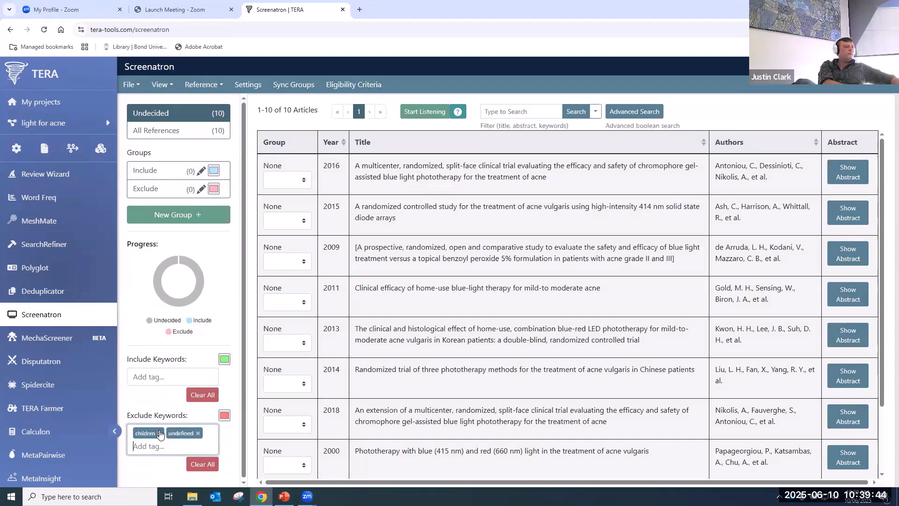
click(160, 433)
click(165, 433)
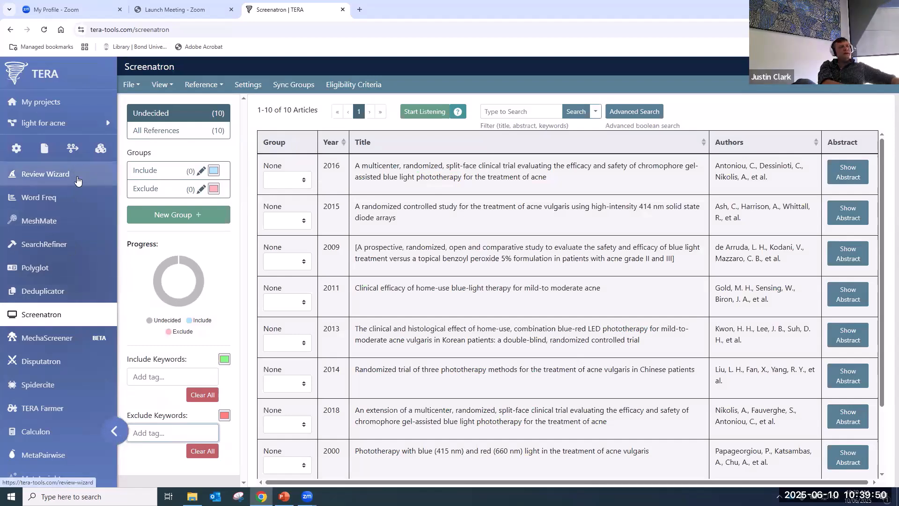
- Add all eligibility criteria terms as highlight keywords
click(353, 87)
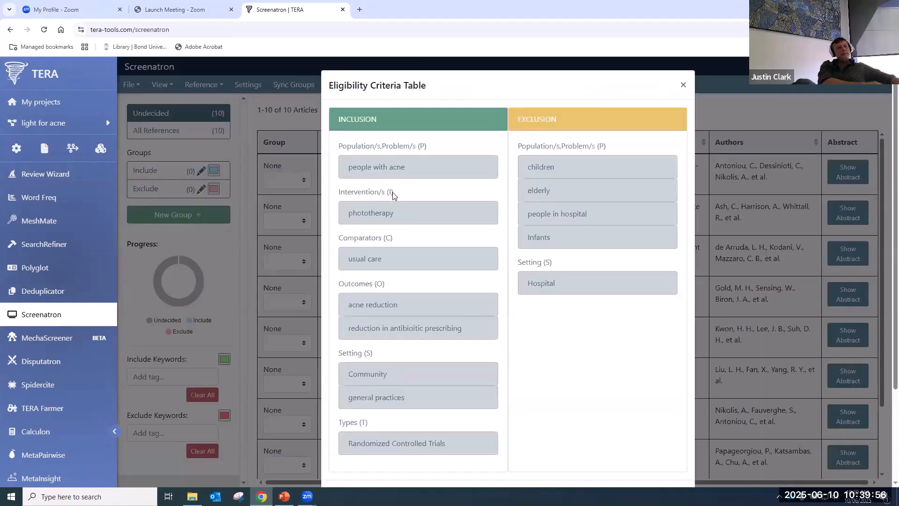
scroll(410, 235, down, 3)
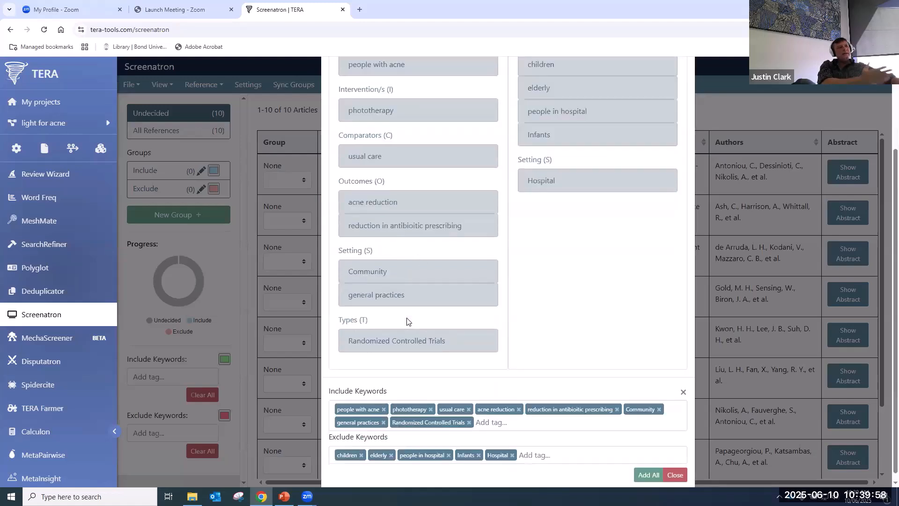
scroll(406, 321, up, 3)
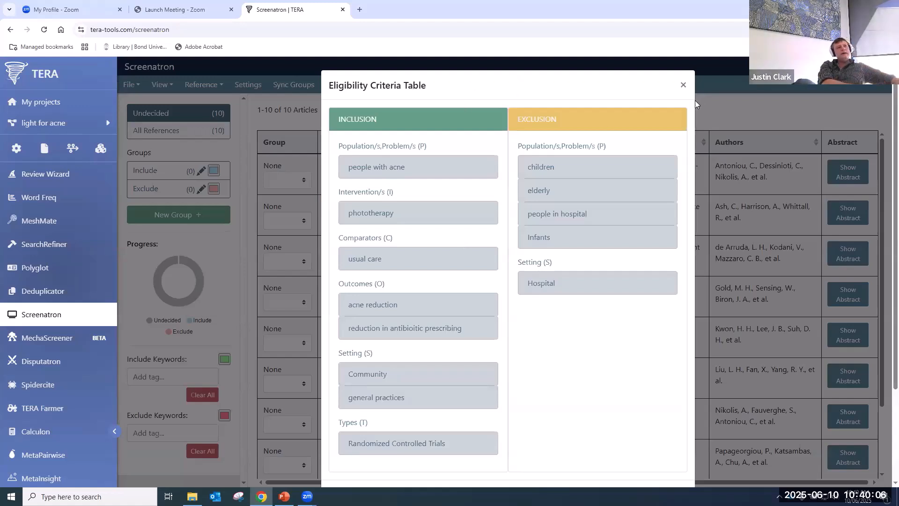
scroll(416, 272, down, 2)
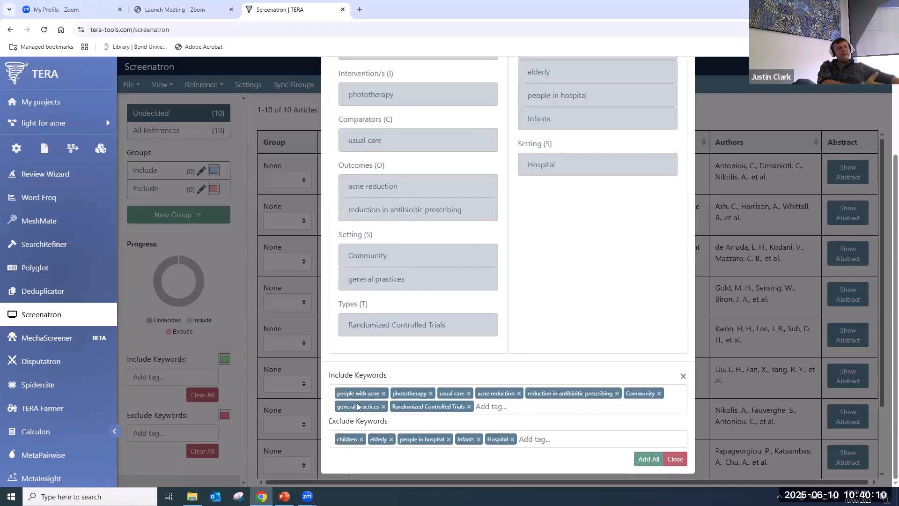
click(649, 459)
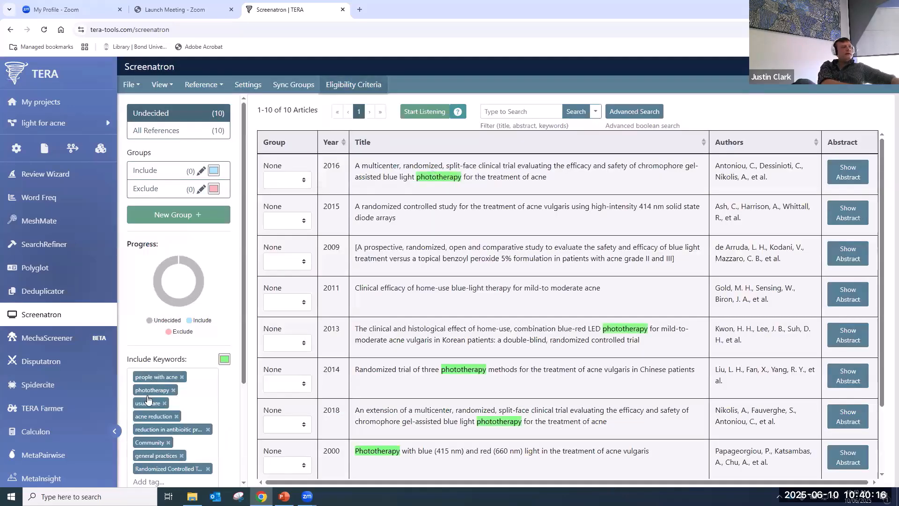
scroll(170, 462, down, 3)
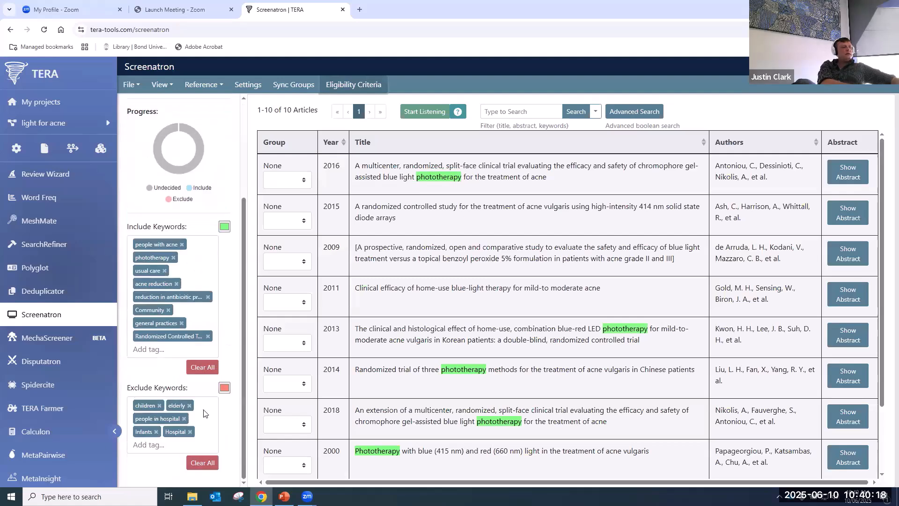
scroll(442, 475, down, 1)
scroll(442, 475, down, 2)
scroll(436, 374, up, 3)
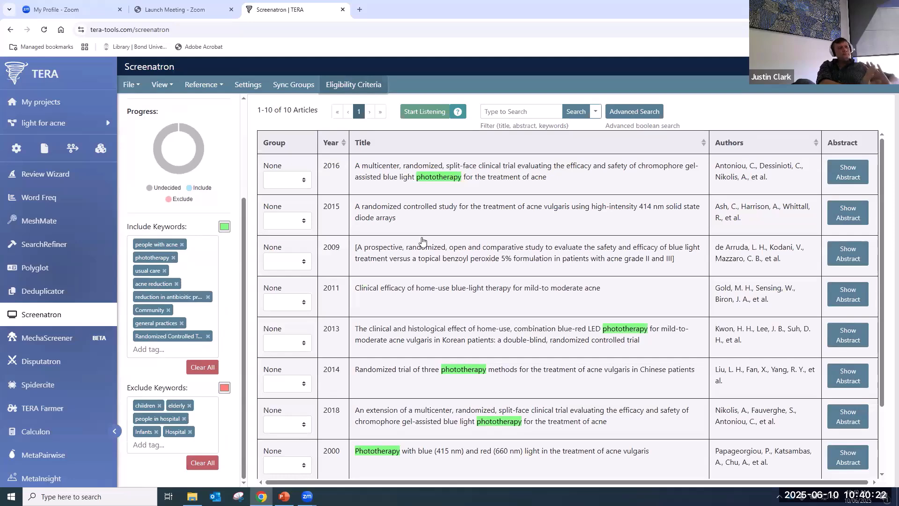
- Exclude the 2016 split-face phototherapy article and the 2015 article, leaving 8 undecided
click(494, 188)
key(2)
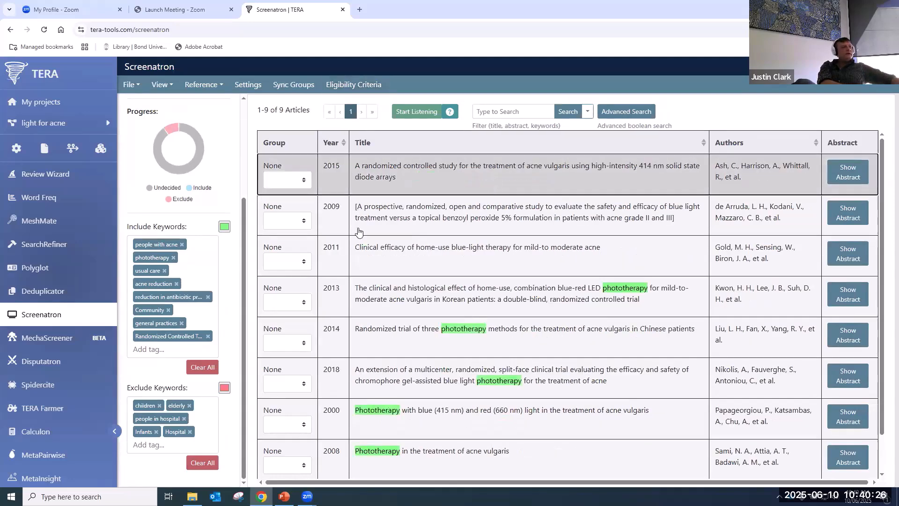
key(2)
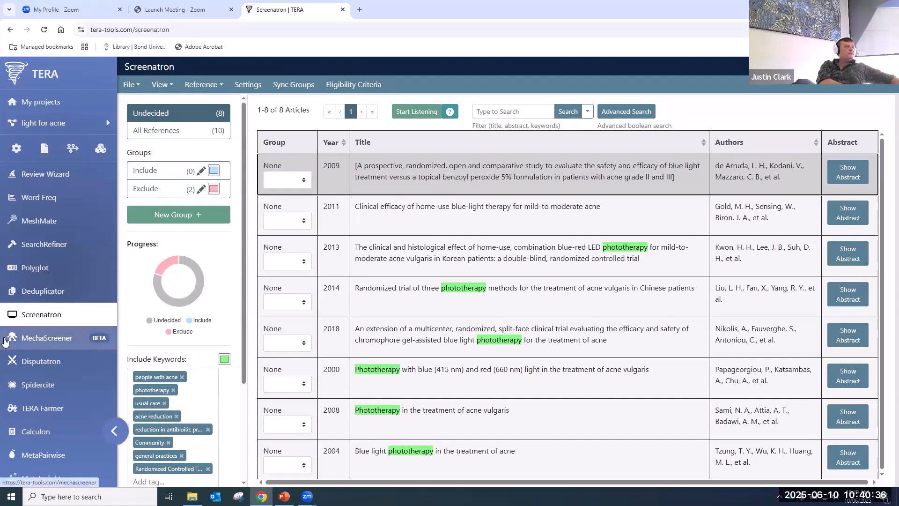
click(39, 345)
- Load deduplicated 5.xml's 582 references into MechaScreener and continue to automated screening criteria
click(491, 89)
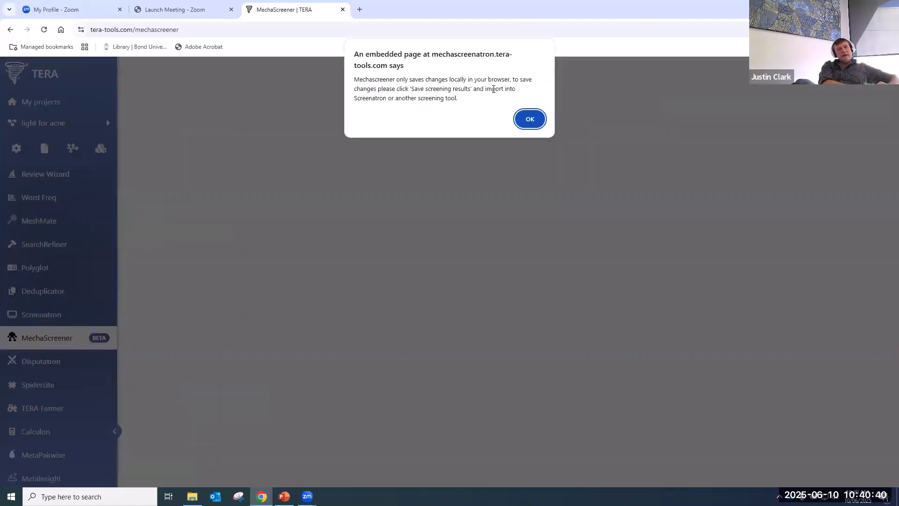
click(524, 121)
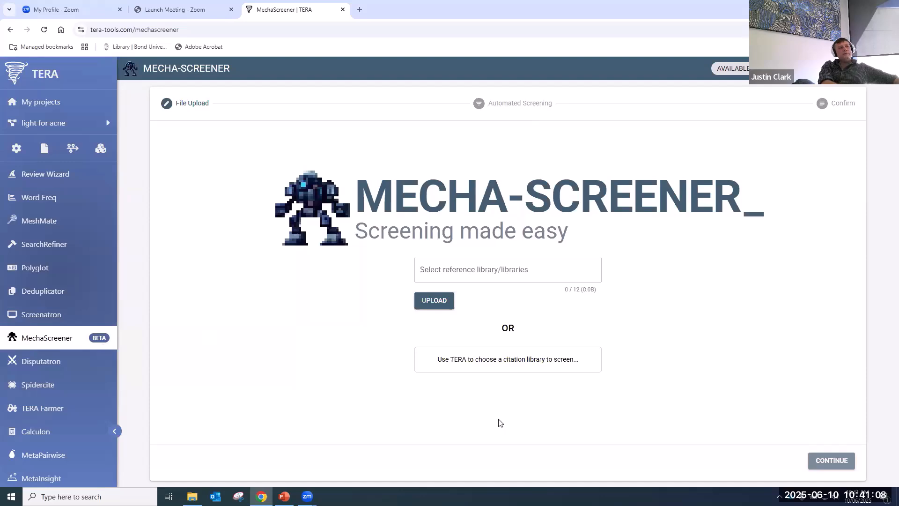
click(508, 359)
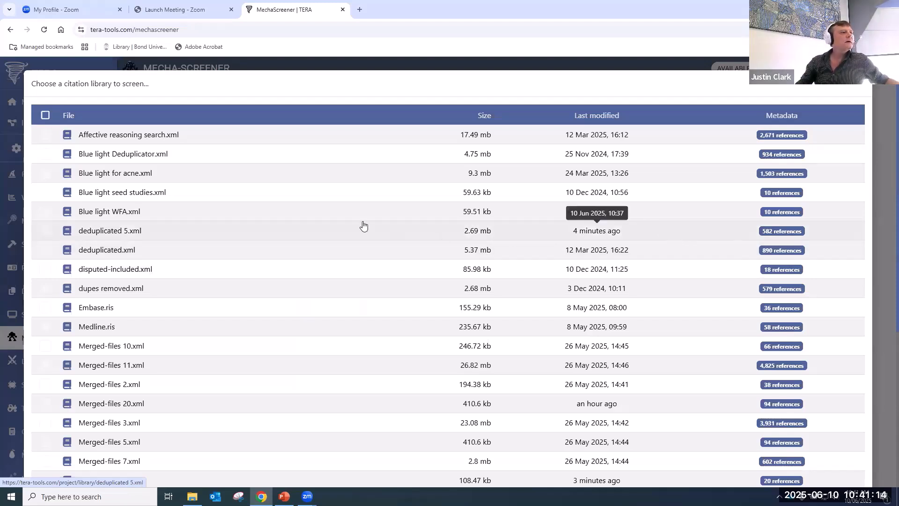
click(100, 233)
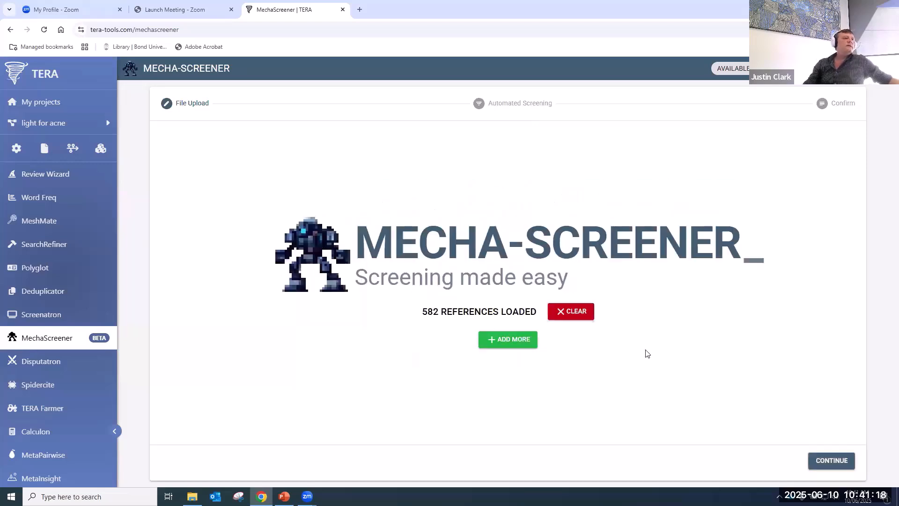
click(840, 459)
- Enter inclusion criteria 'people with acne', 'phototherapy' and 'randomised trials', then continue to confirmation
click(410, 305)
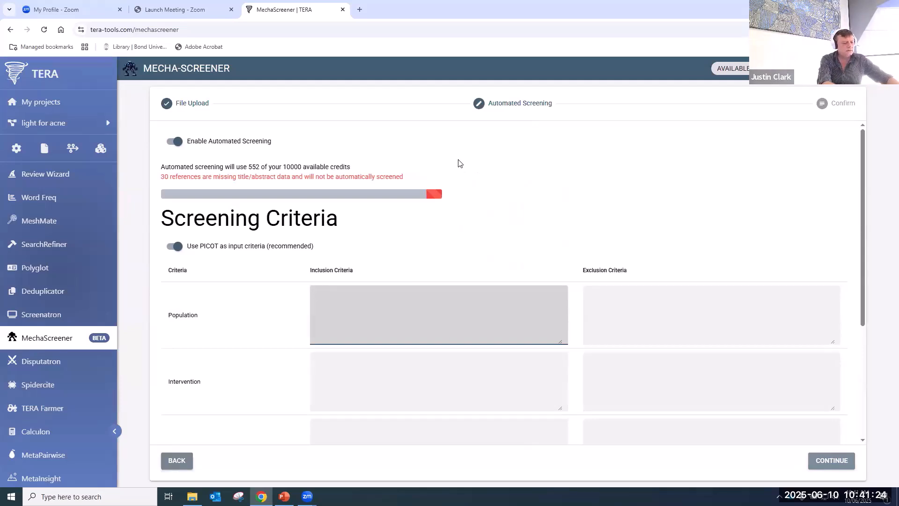
text(people with acne)
click(429, 385)
text(phototherapy)
scroll(429, 386, down, 2)
click(375, 337)
click(378, 399)
scroll(377, 416, down, 2)
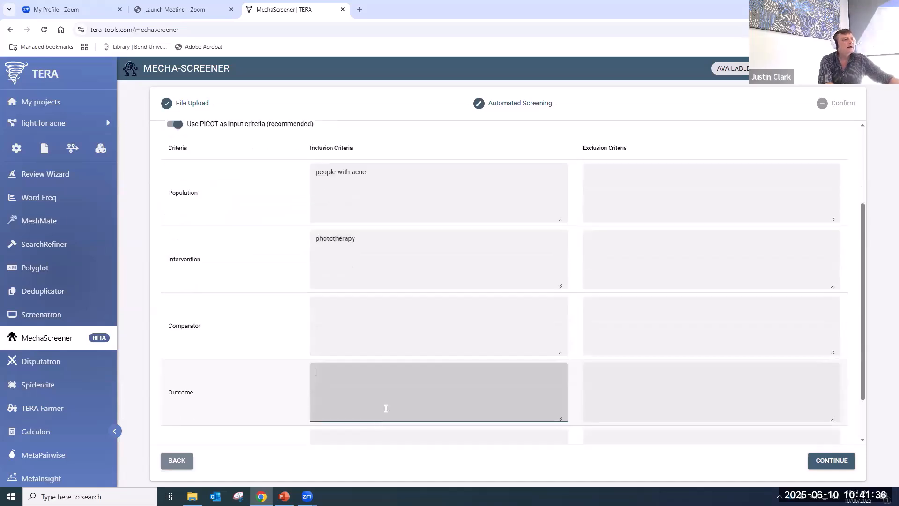
click(396, 402)
text(rand)
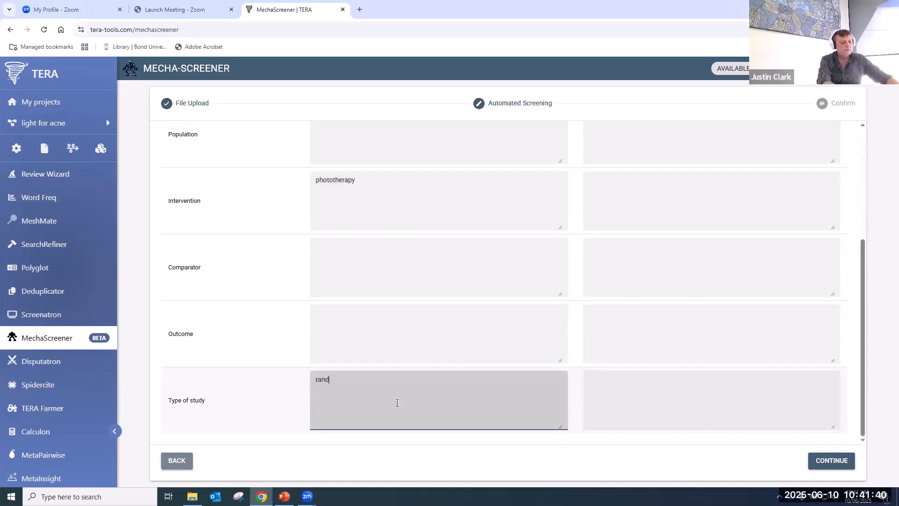
text(omised trials)
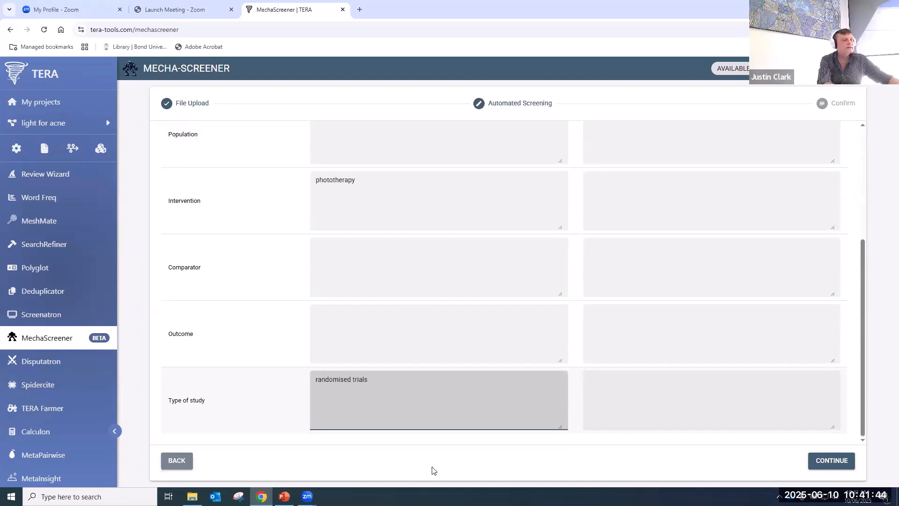
click(829, 461)
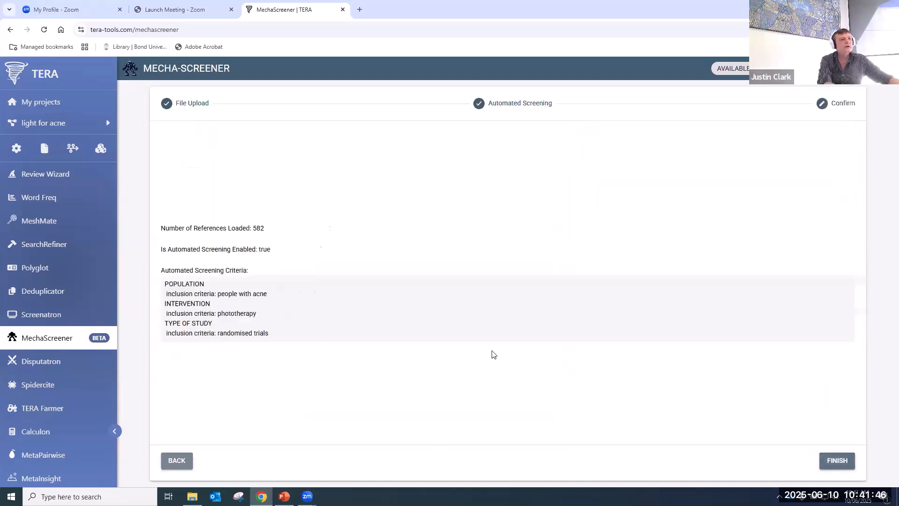
- Run automated screening, then review the 246 excluded and 336 to-screen references
click(836, 463)
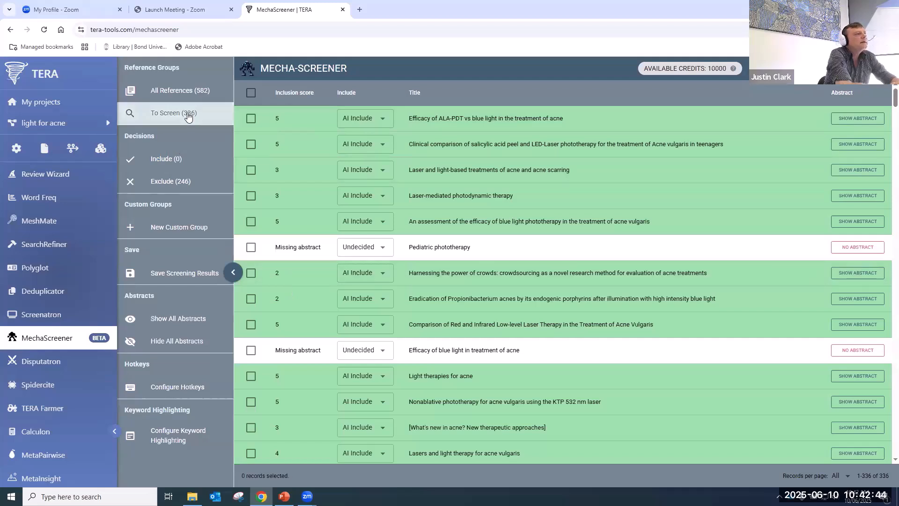
click(186, 182)
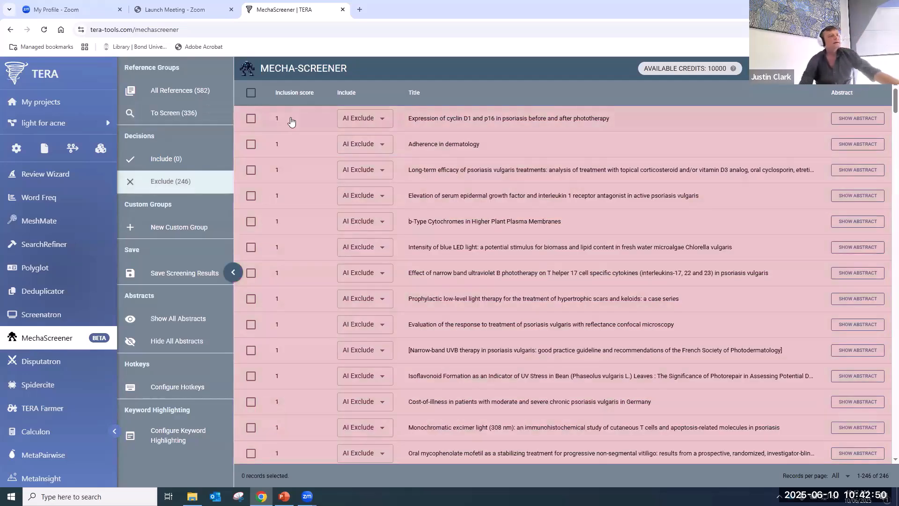
click(190, 113)
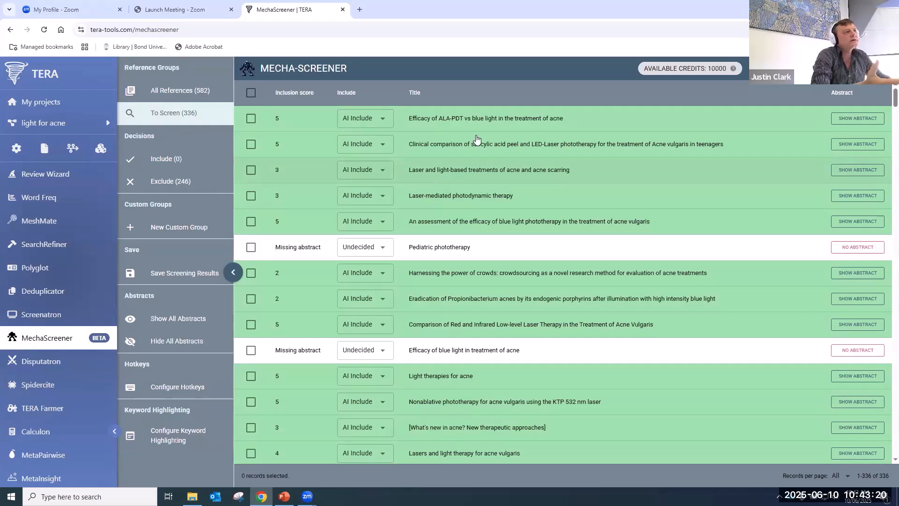
- Screen the top references with e/i hotkeys, including the laser and light-based treatments reference
click(491, 120)
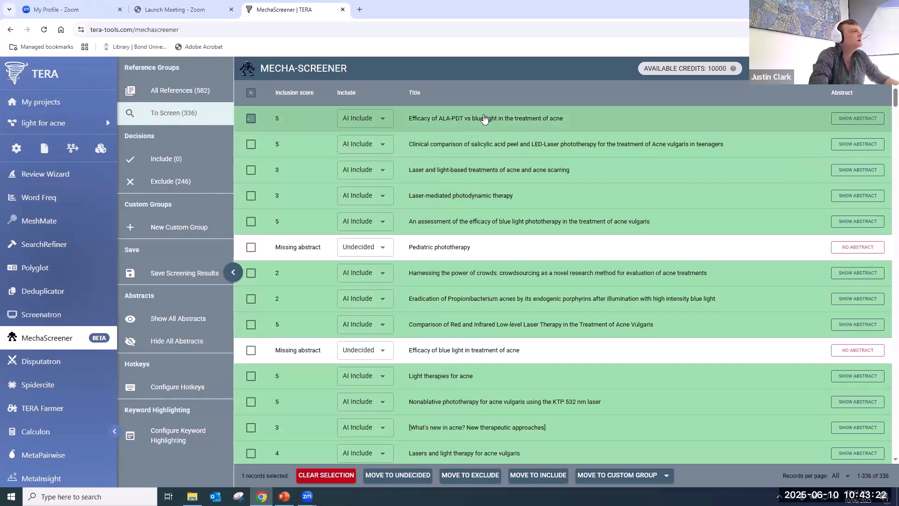
key(e)
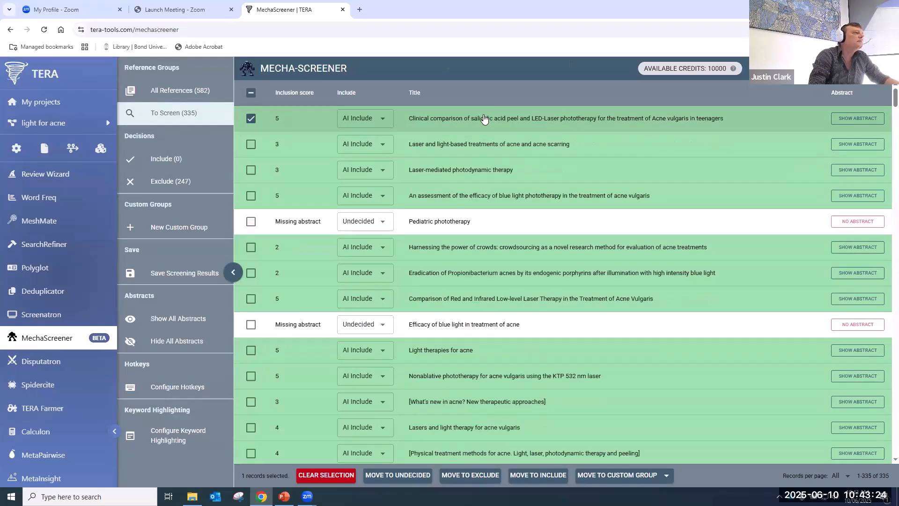
key(e)
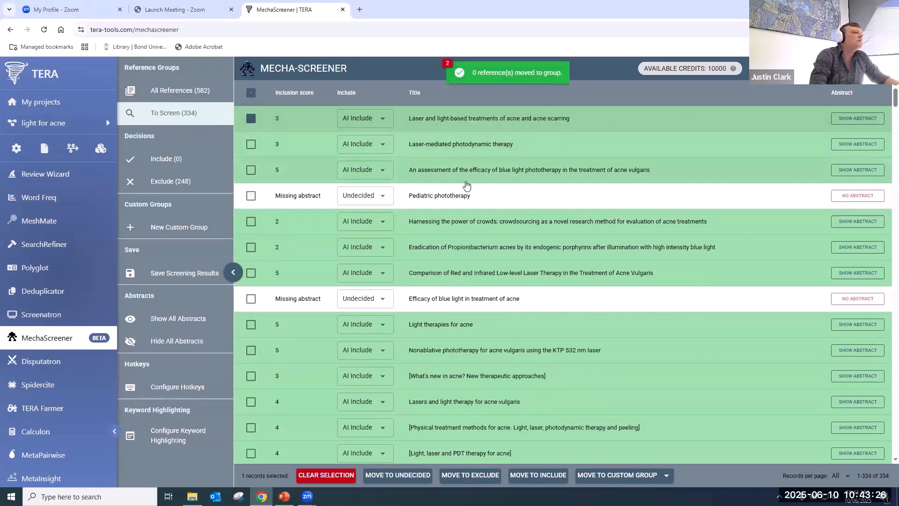
key(i)
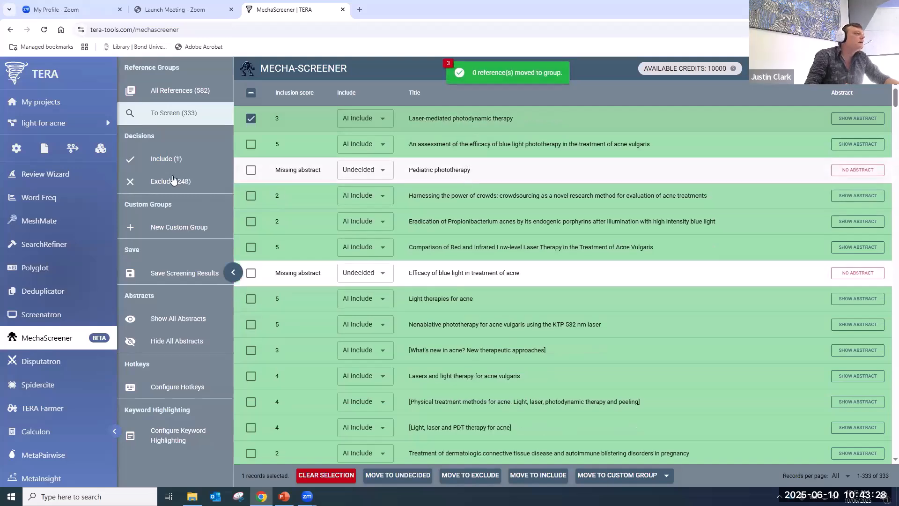
key(i)
key(i)
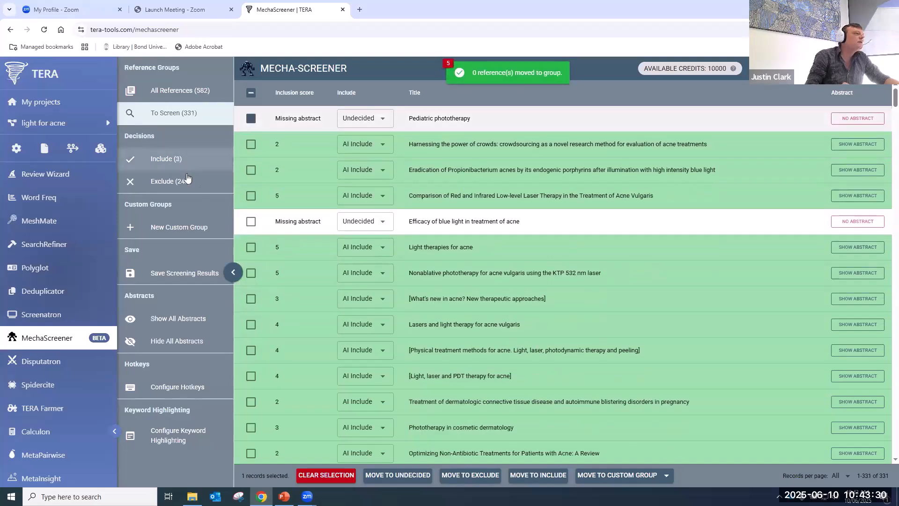
key(e)
key(e)
key(i)
key(i)
key(e)
key(e)
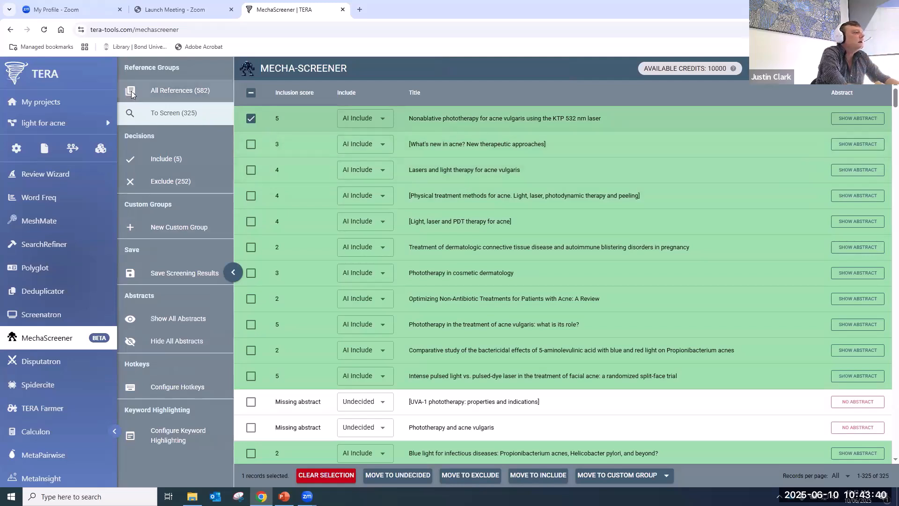
- Start saving the To Screen references and name the file 'For screening'
click(159, 273)
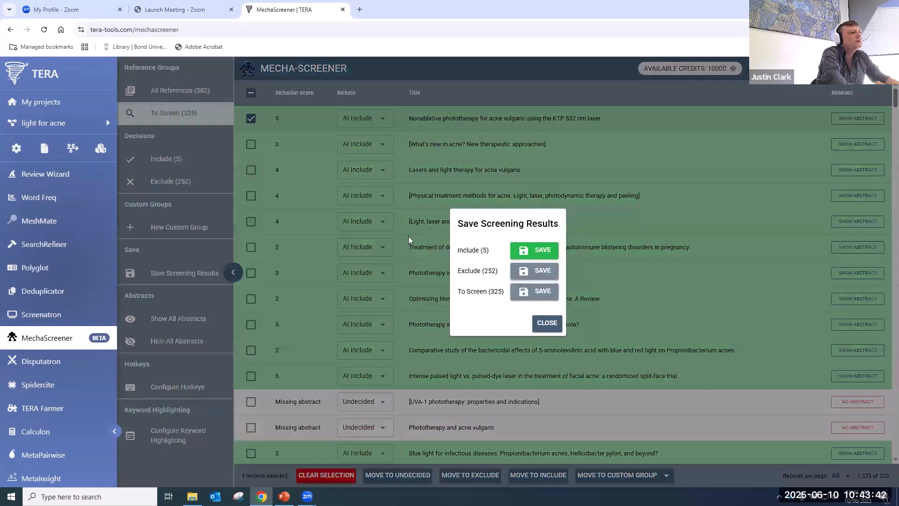
click(541, 293)
click(261, 169)
text(For s)
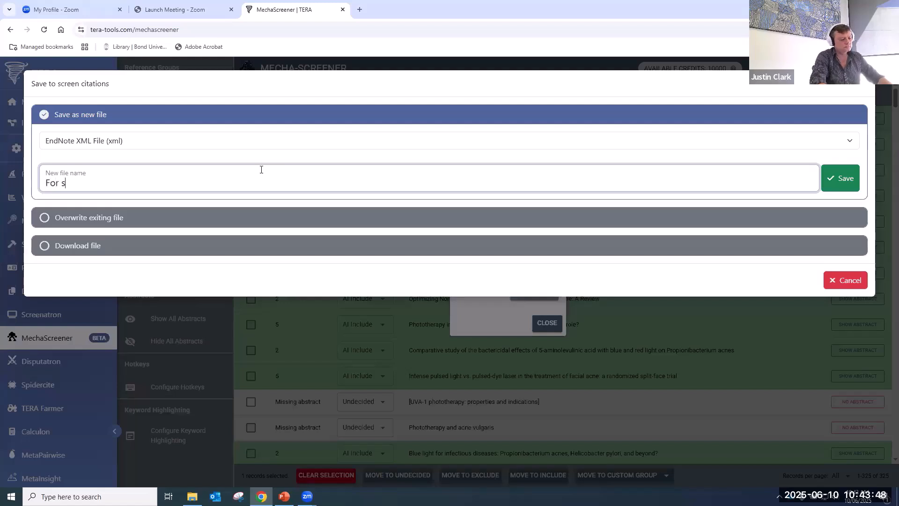
text(creening)
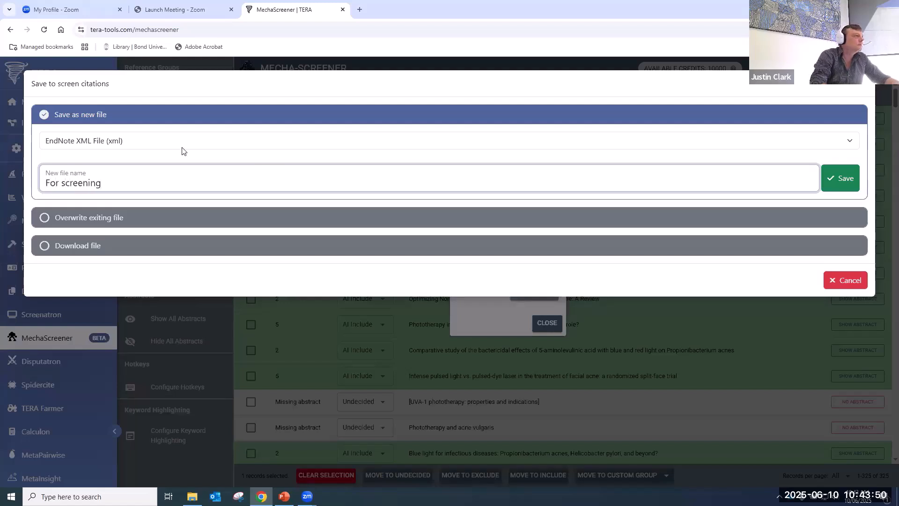
- Set the format to EndNote XML, save For screening.xml, and close the options
click(165, 142)
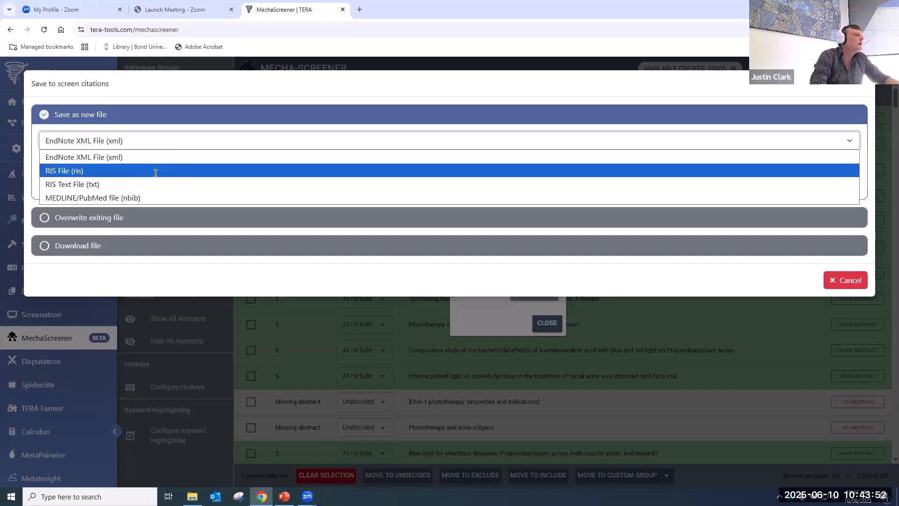
click(190, 167)
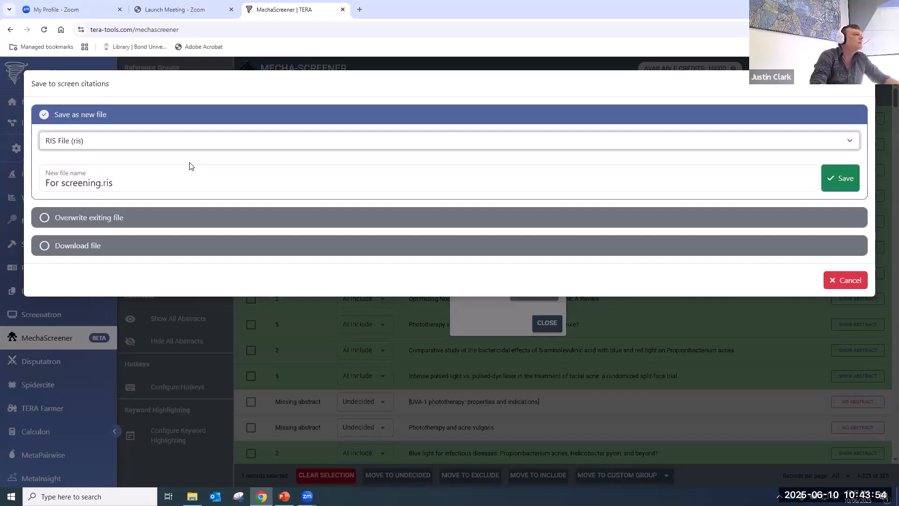
click(205, 141)
click(212, 157)
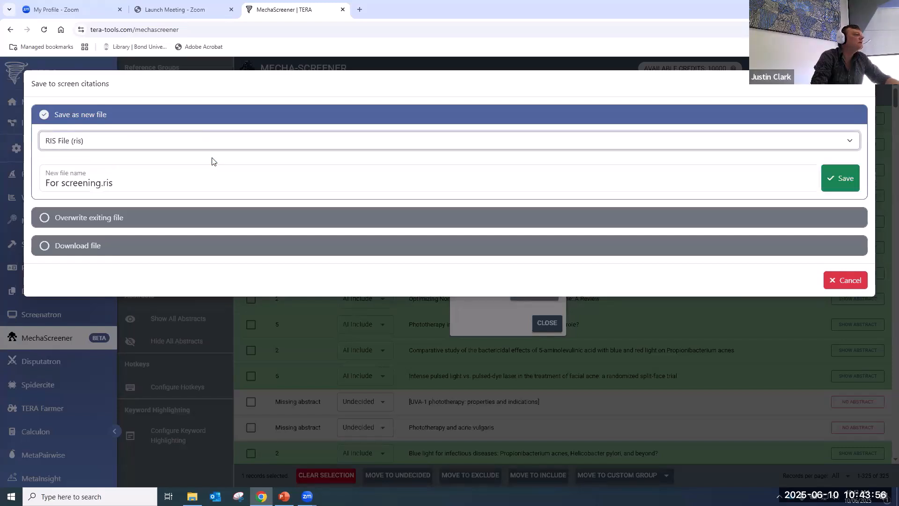
click(263, 143)
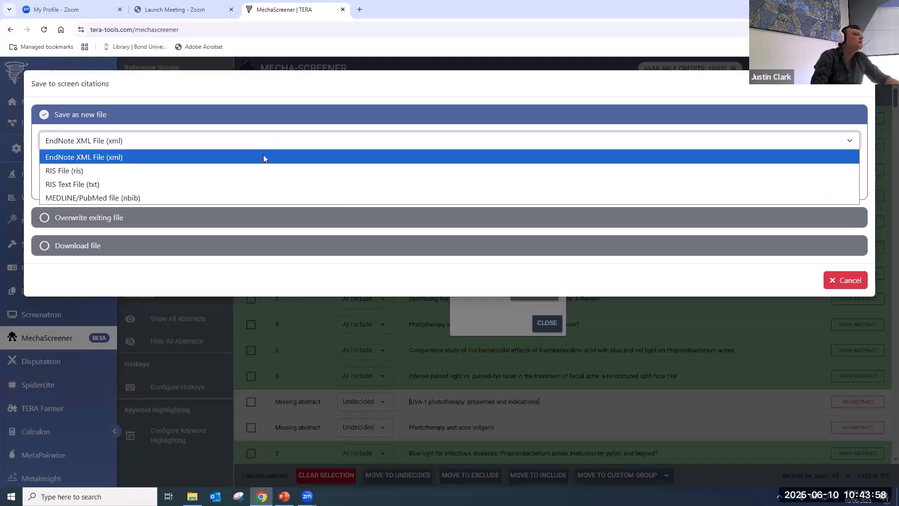
click(257, 172)
click(261, 147)
click(263, 157)
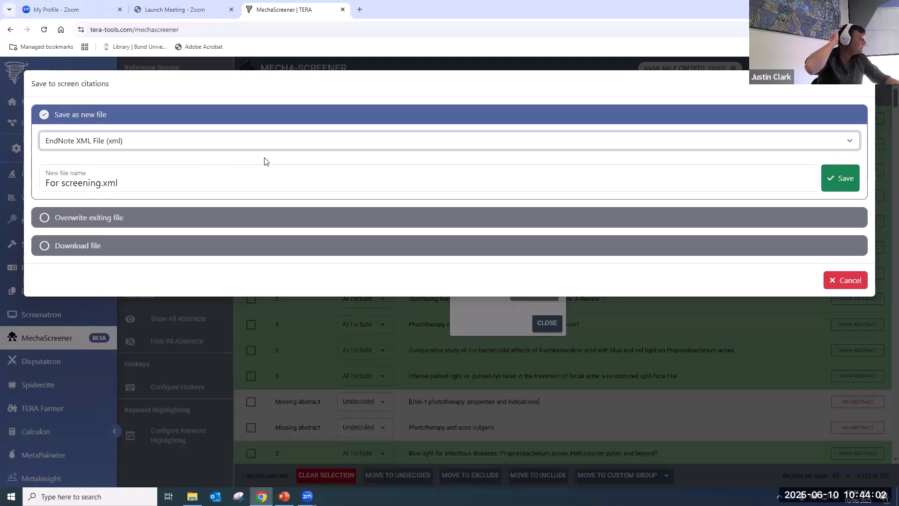
click(840, 181)
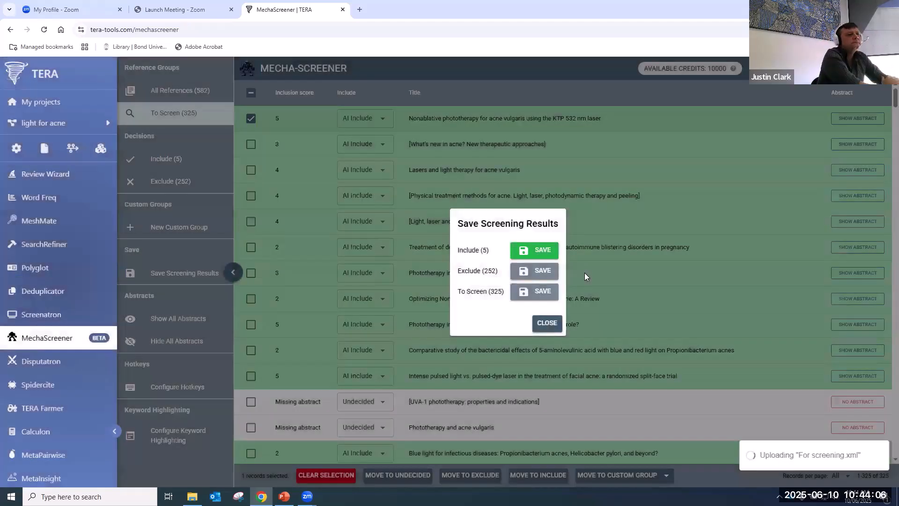
click(548, 324)
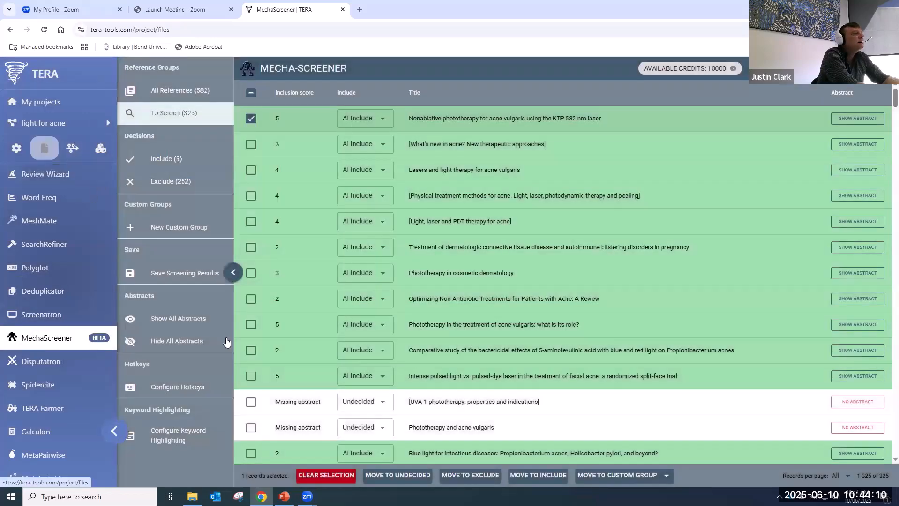
- Download For screening.xml from the project files, then go to Screenatron
click(44, 148)
scroll(378, 234, down, 6)
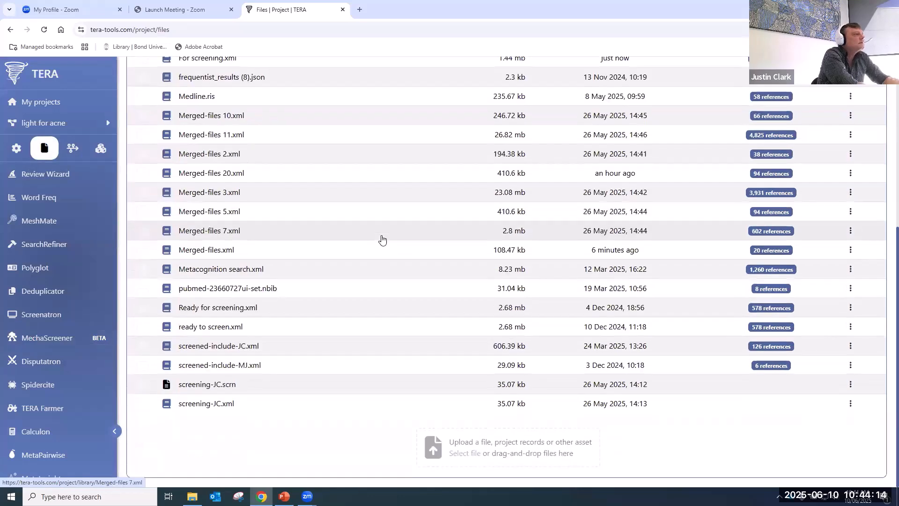
scroll(382, 240, up, 3)
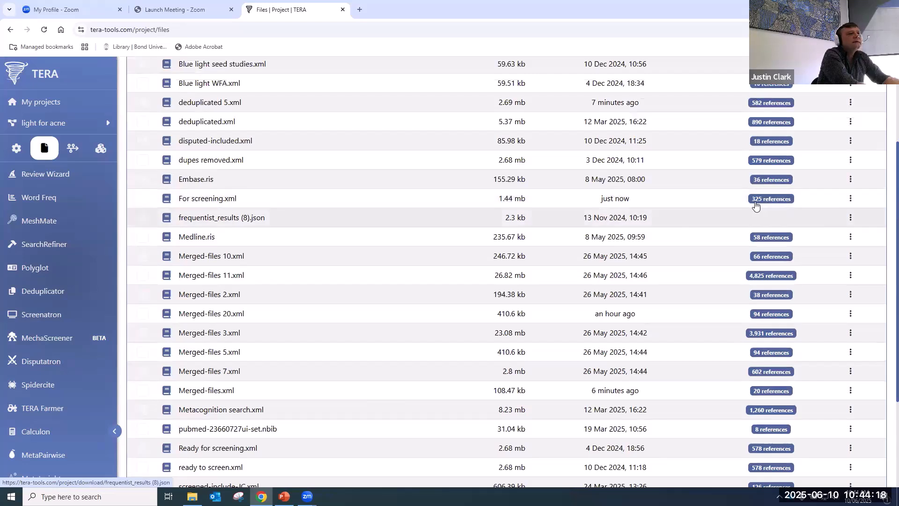
click(851, 199)
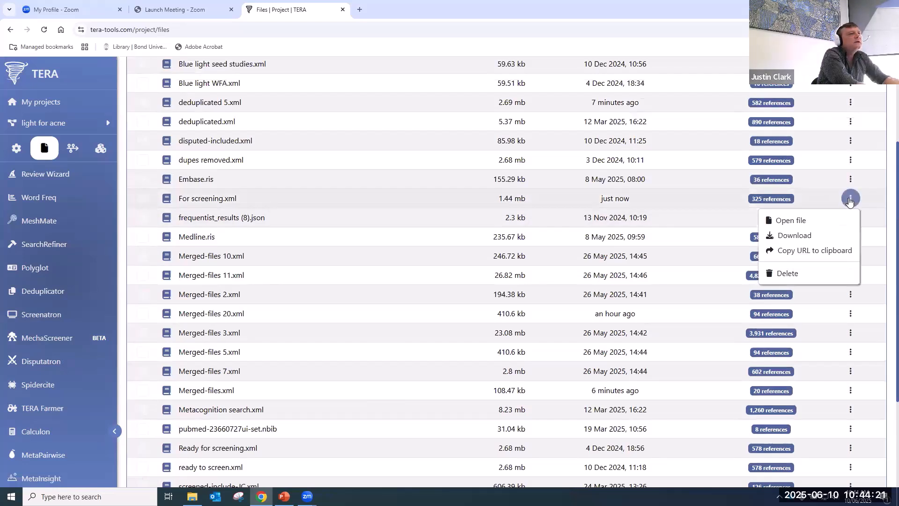
click(829, 234)
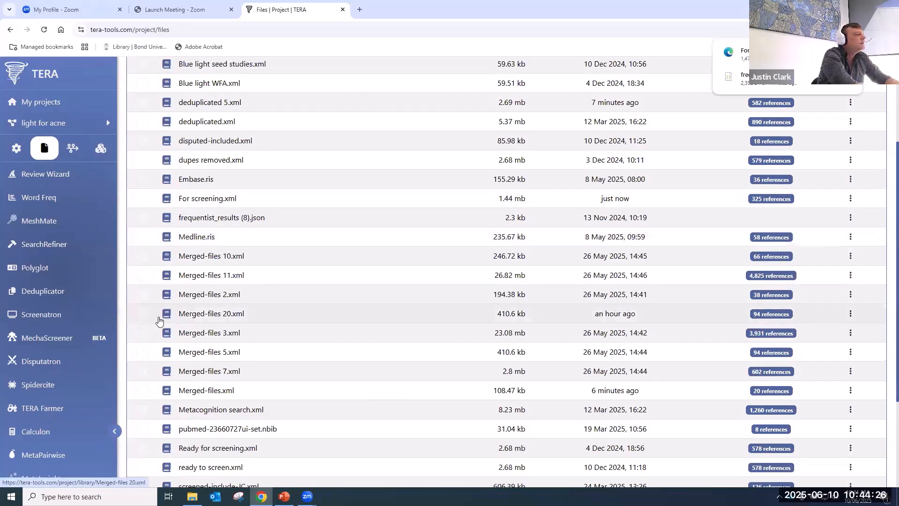
click(70, 317)
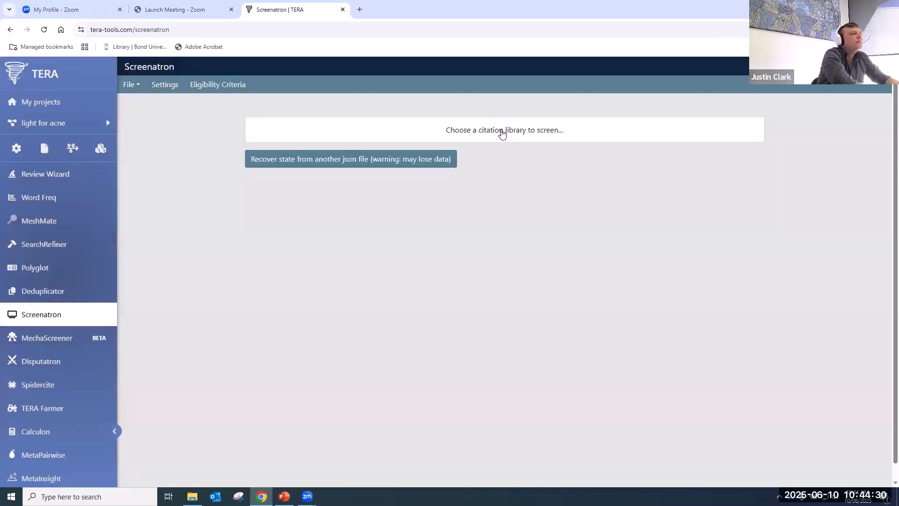
- Load For screening.xml's 325 references into Screenatron, then leave for Disputatron
click(502, 134)
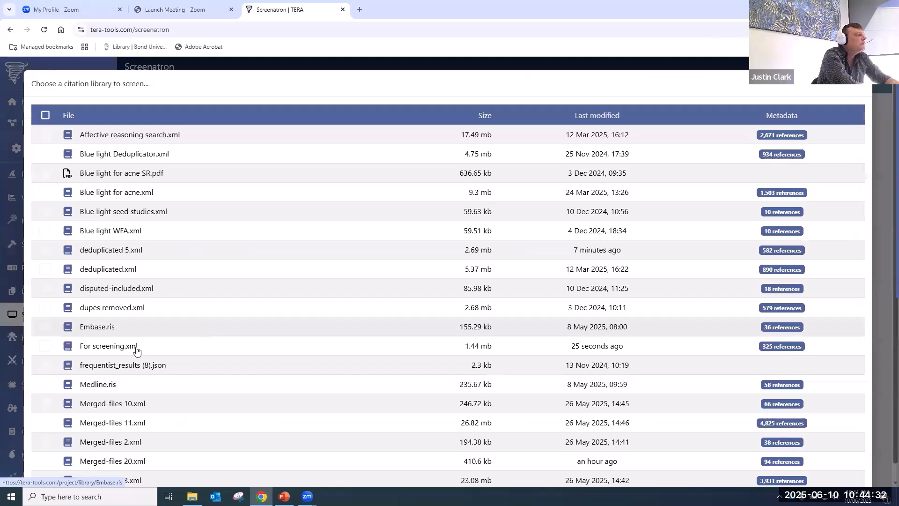
click(472, 340)
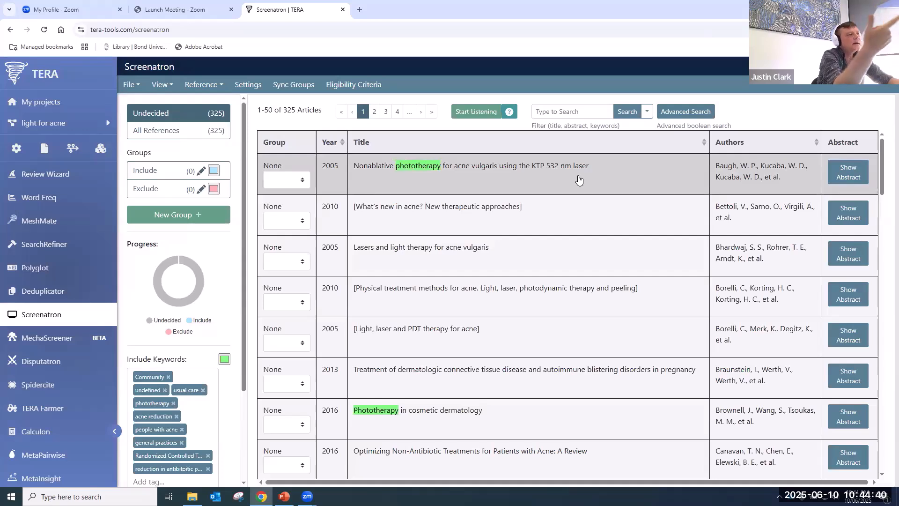
click(39, 362)
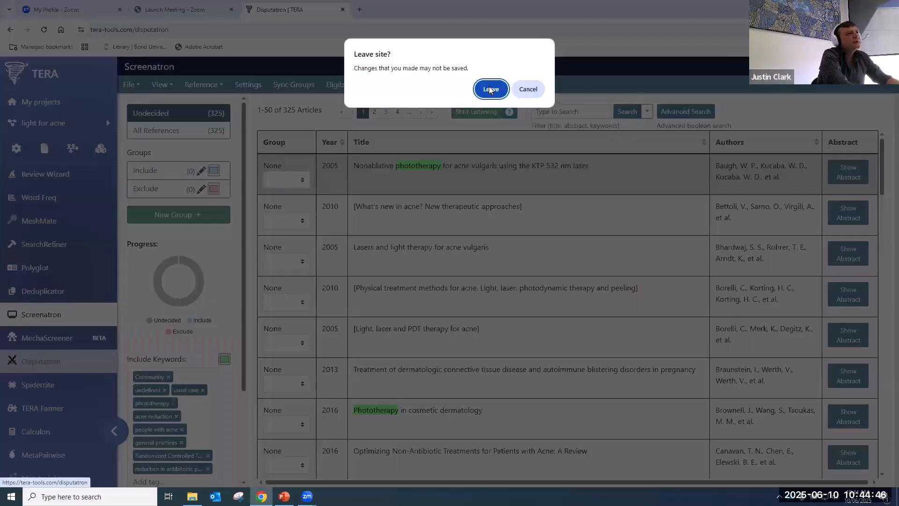
click(491, 90)
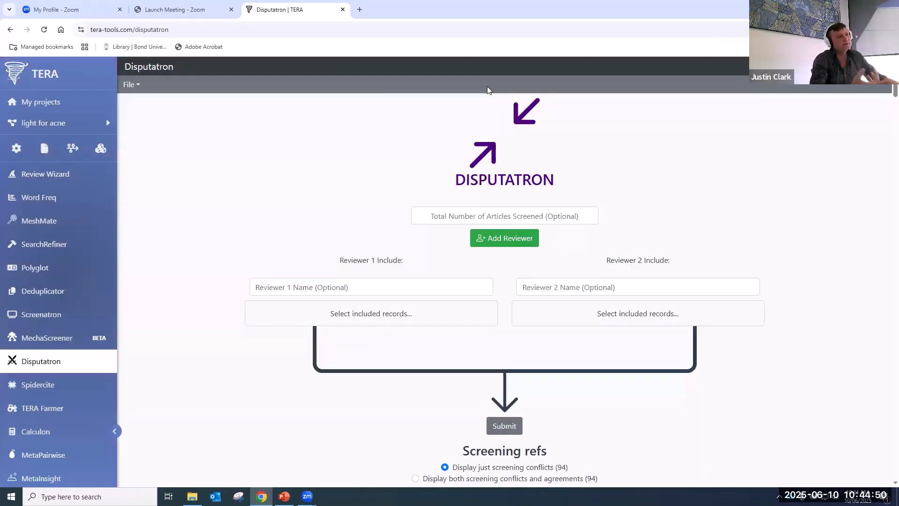
- Compare Blue light seed studies and Blue light WFA for 20 articles, with both reviewers named
click(506, 218)
text(20)
click(289, 203)
click(295, 286)
text(Justin)
click(552, 288)
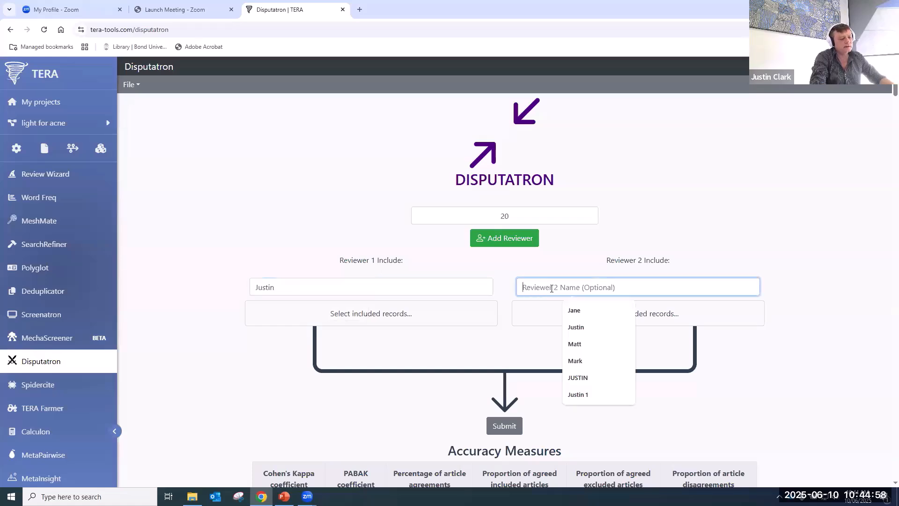
text(Mark)
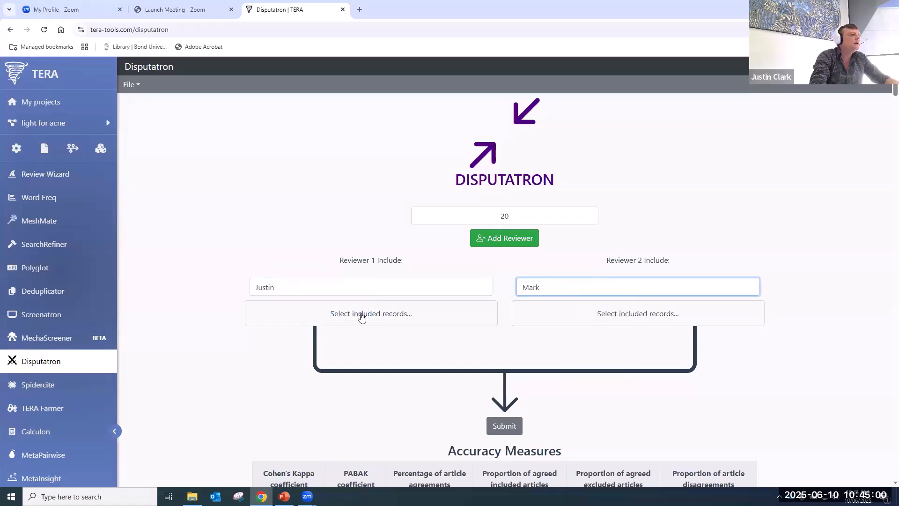
click(361, 314)
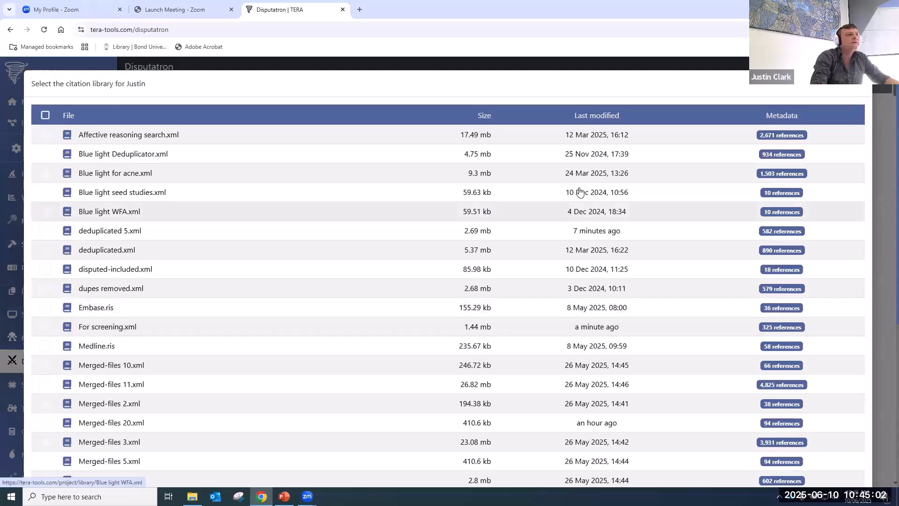
click(132, 193)
click(637, 315)
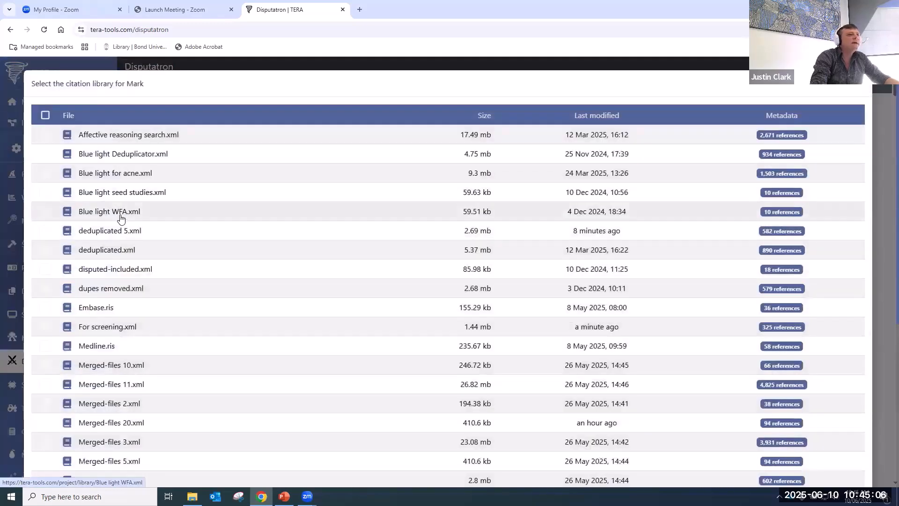
click(120, 215)
click(500, 424)
- Show both screening conflicts and agreements in Disputatron, then leave for SpiderCite
scroll(257, 206, down, 4)
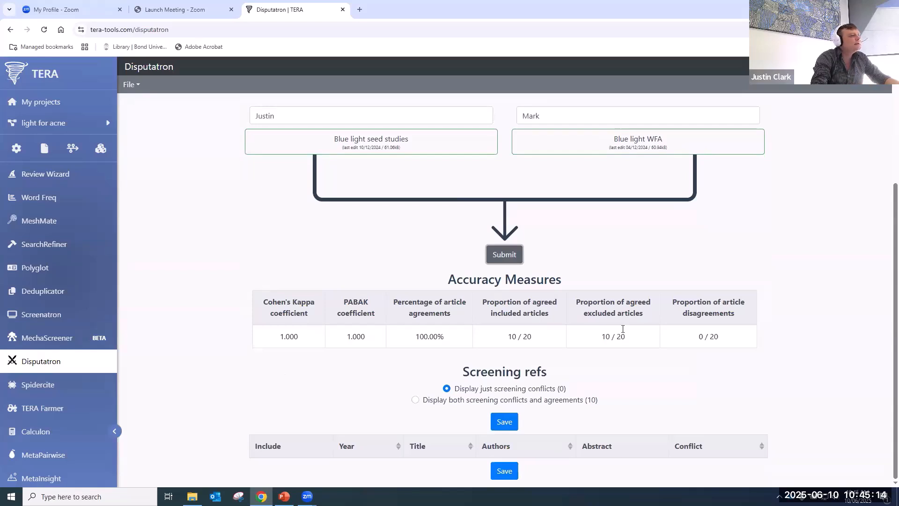
scroll(565, 348, up, 3)
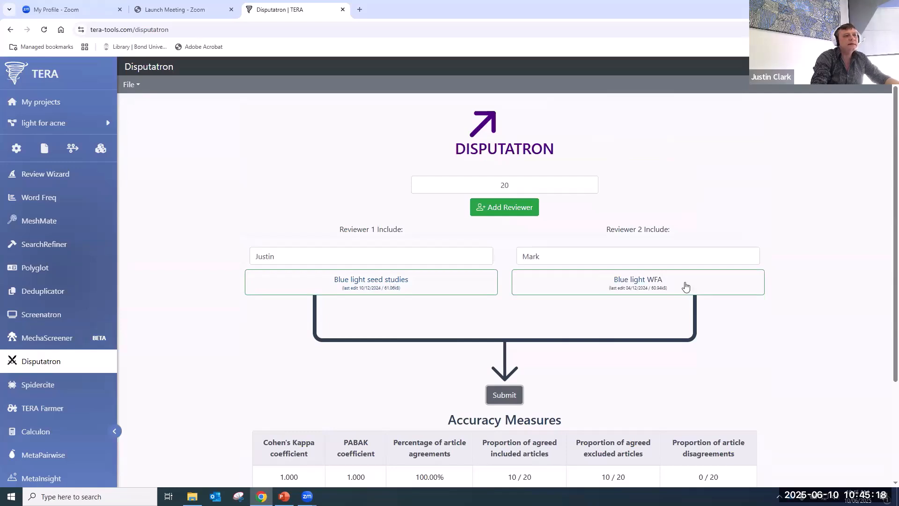
scroll(632, 387, down, 3)
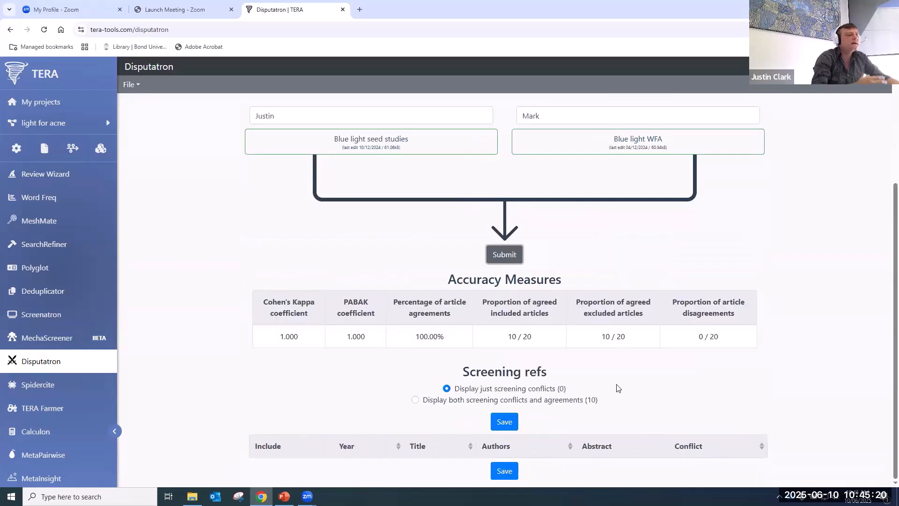
click(461, 402)
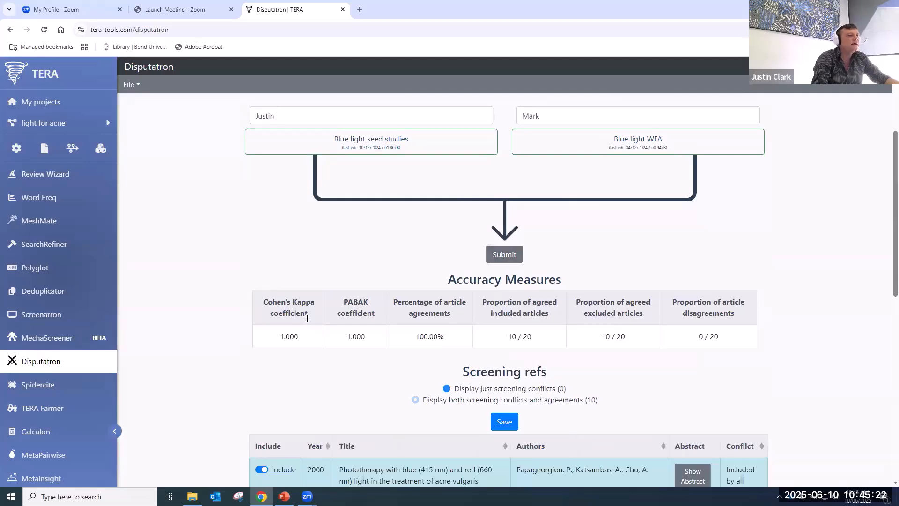
scroll(307, 321, down, 10)
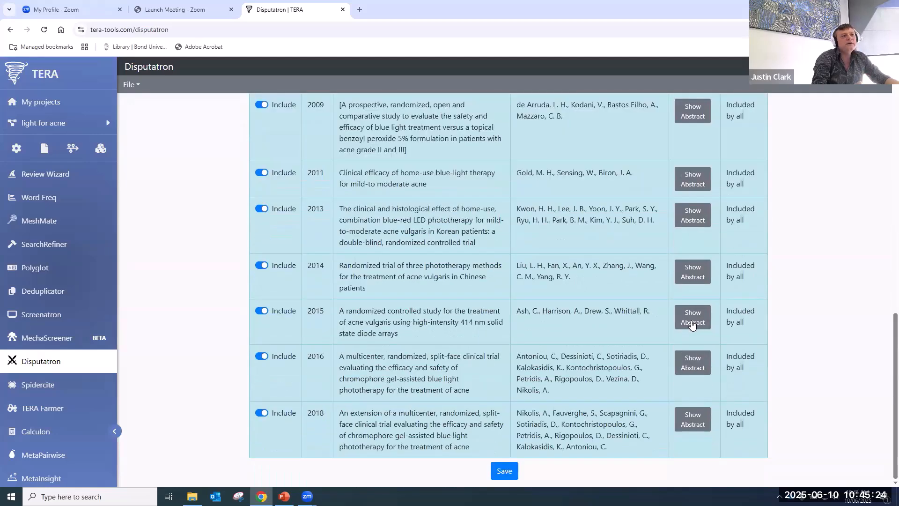
scroll(691, 320, up, 2)
scroll(688, 328, down, 2)
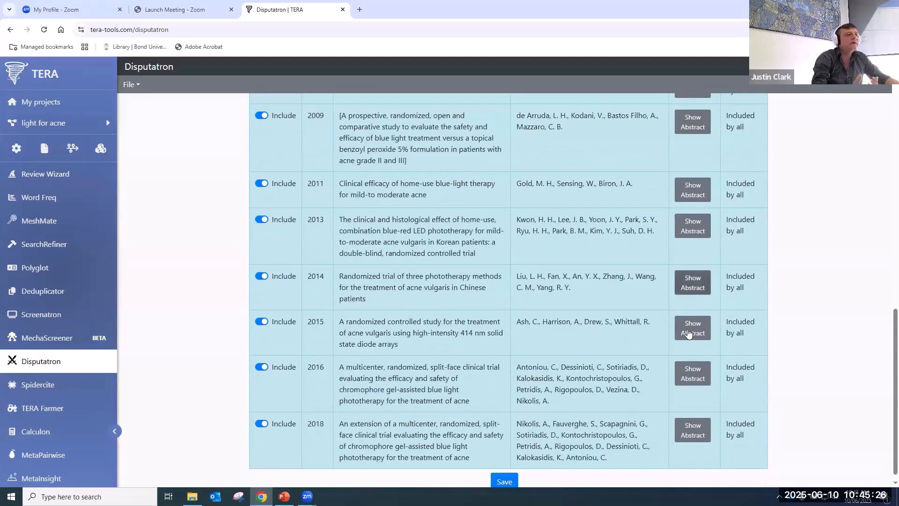
scroll(631, 320, up, 5)
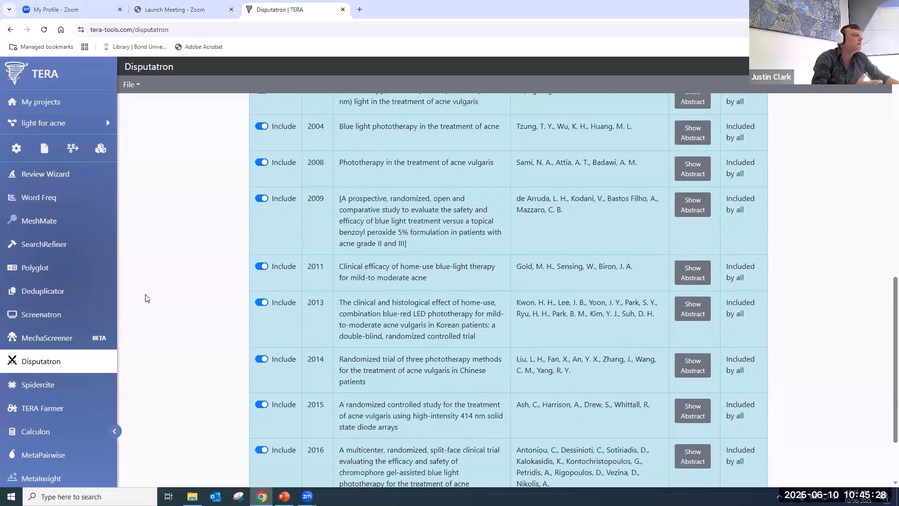
click(28, 387)
click(488, 89)
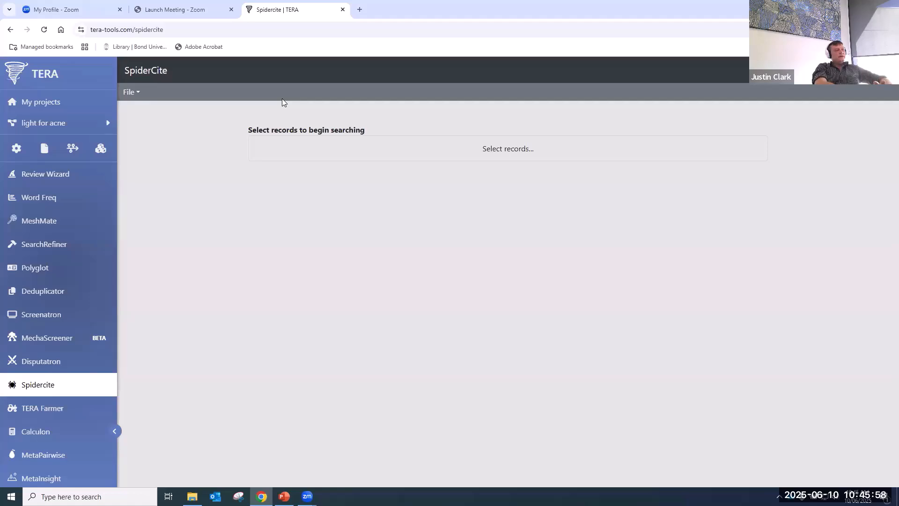
- Run SpiderCite on Blue light seed studies.xml and check the Lens.org and manual-search input lists
click(510, 148)
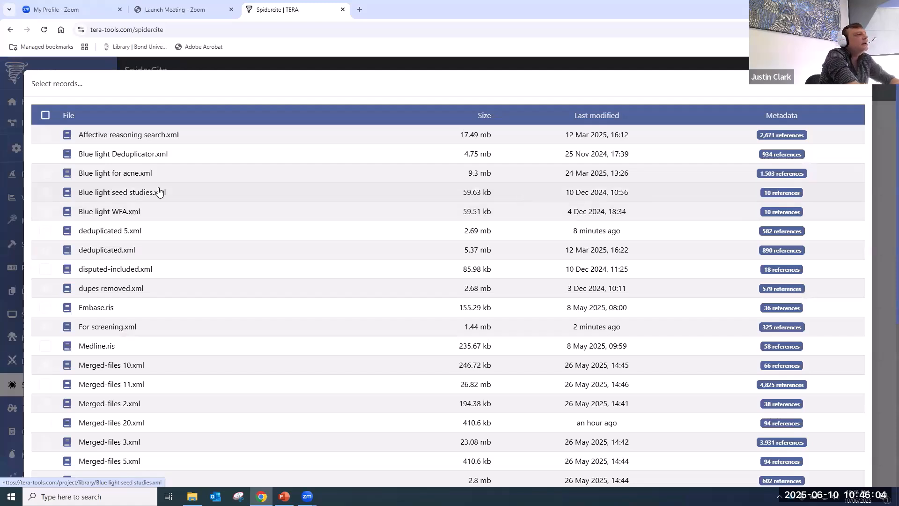
click(133, 193)
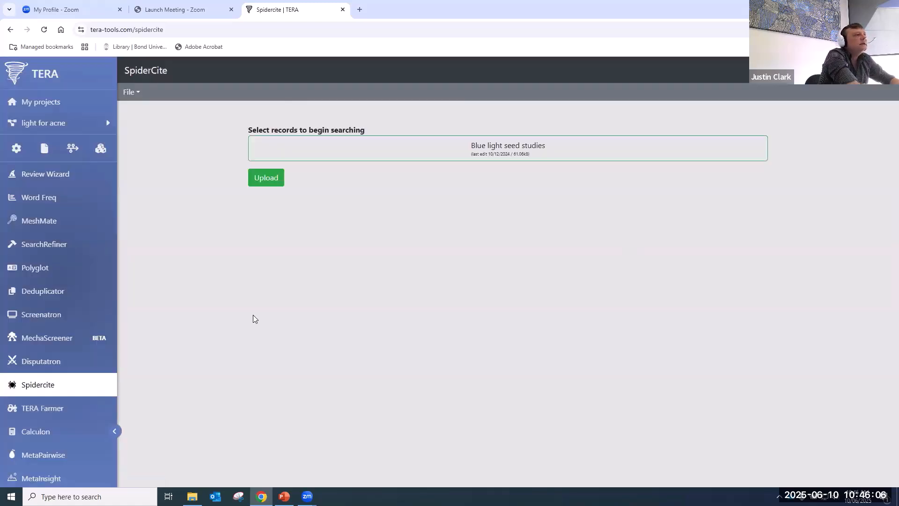
click(266, 182)
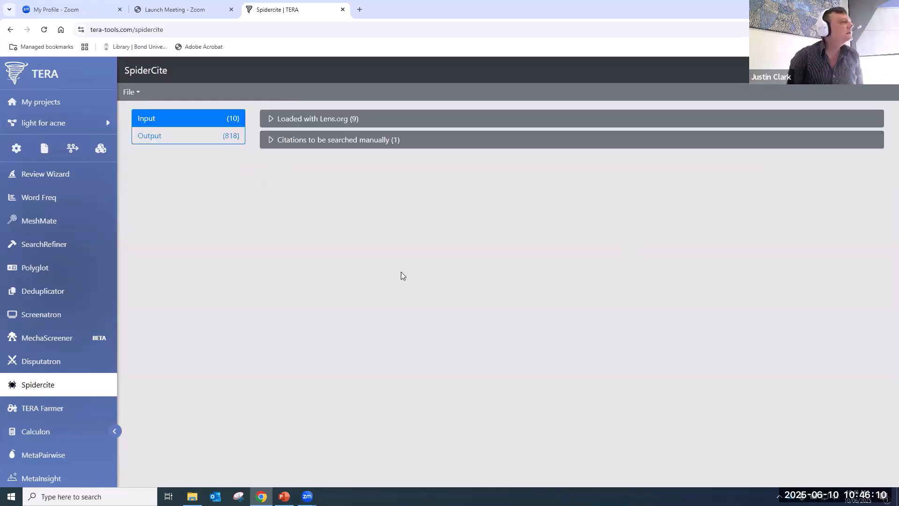
click(320, 120)
click(320, 120)
click(329, 143)
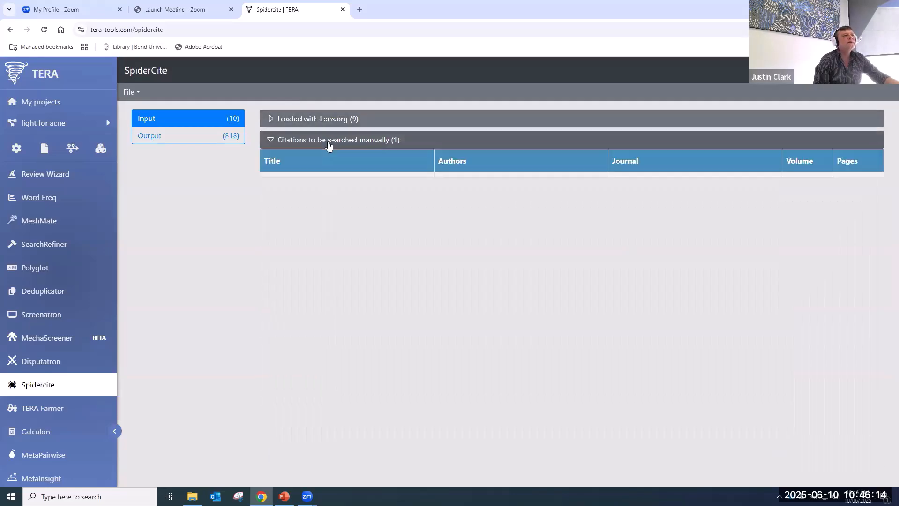
click(329, 145)
- Review the 184 backward and 634 forward citation results in the output
click(157, 137)
click(340, 120)
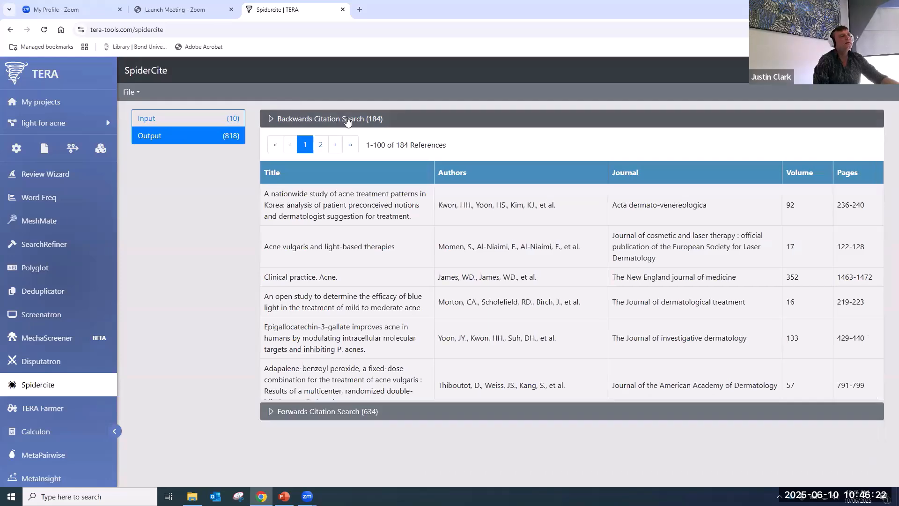
click(347, 120)
click(342, 141)
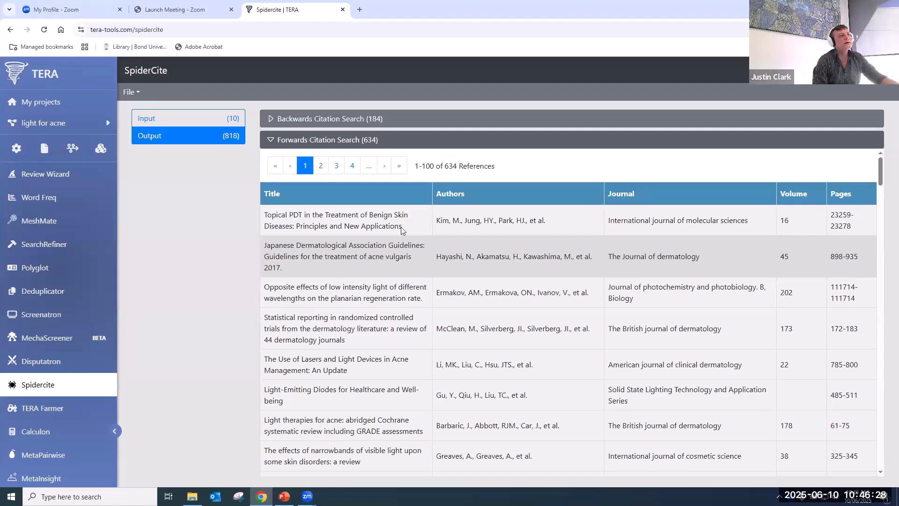
click(338, 145)
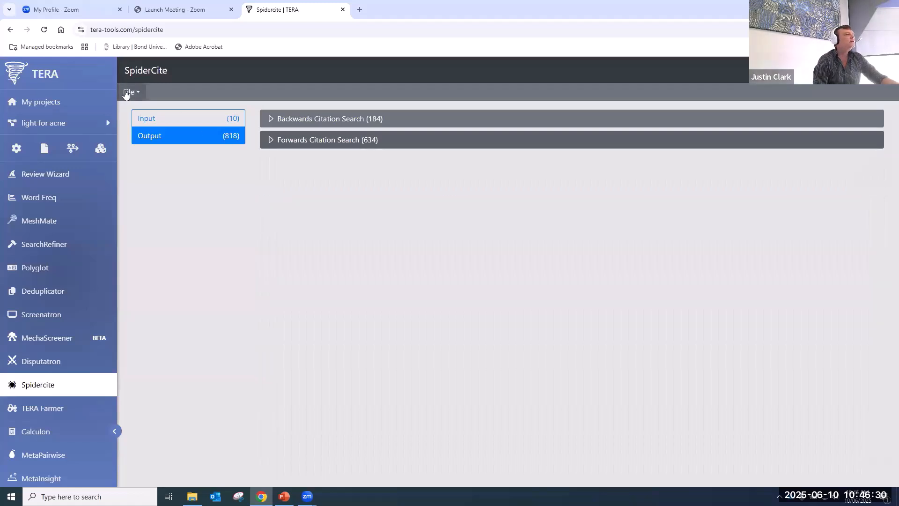
- Save the combined 781 backward and forward citations as snowballed.xml
click(129, 93)
click(139, 128)
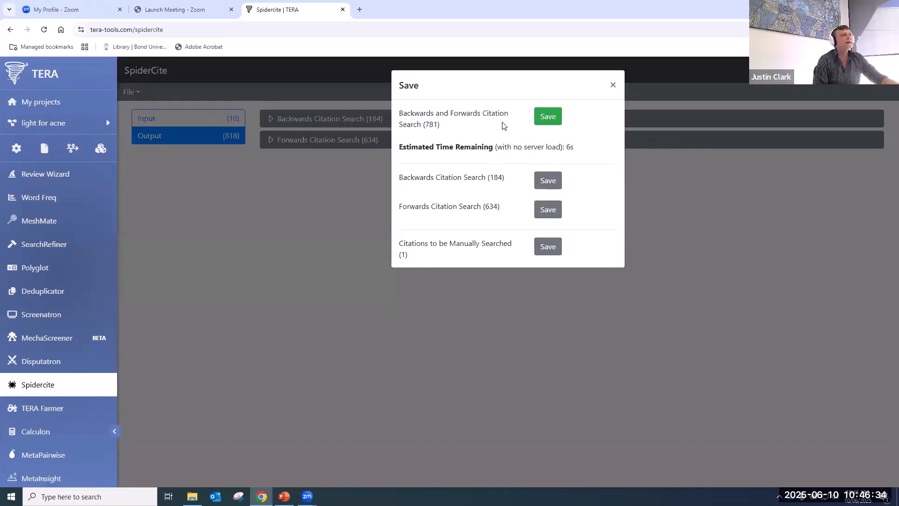
click(547, 115)
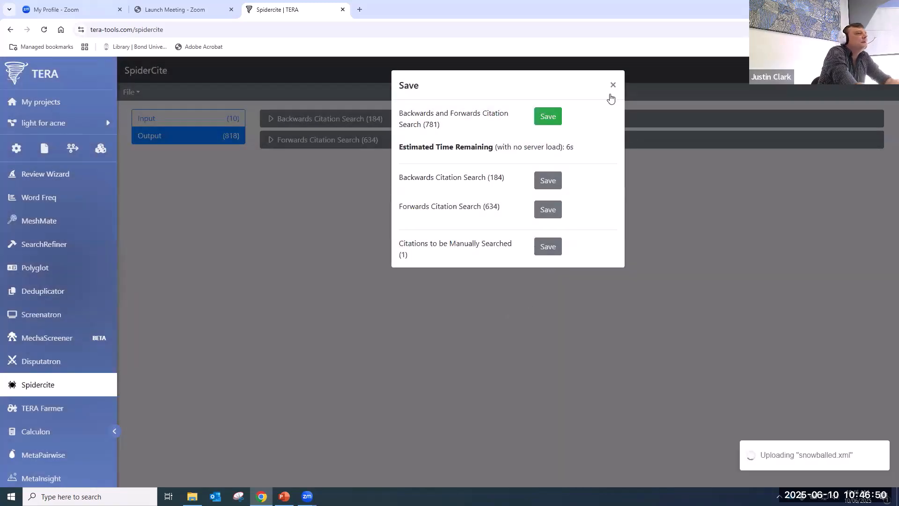
click(613, 86)
- Confirm snowballed.xml appears in the project files, then go to TERA Farmer
click(43, 156)
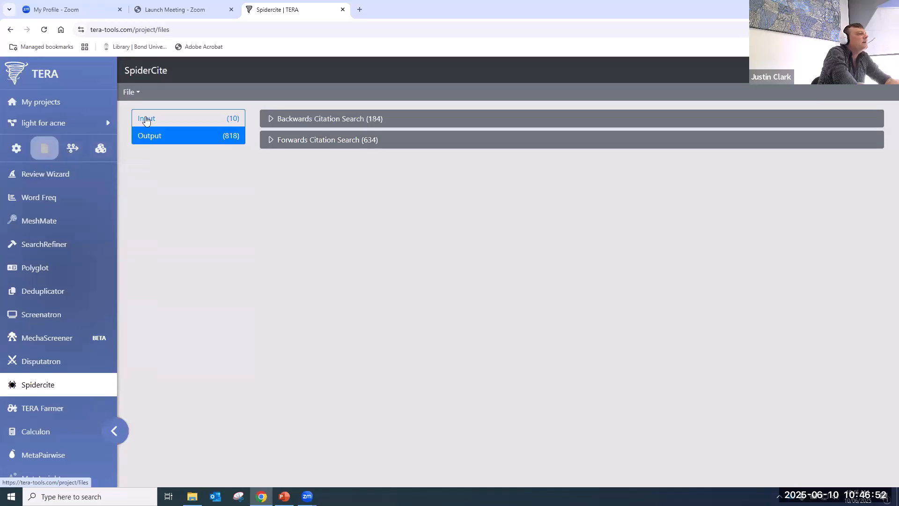
scroll(369, 374, down, 6)
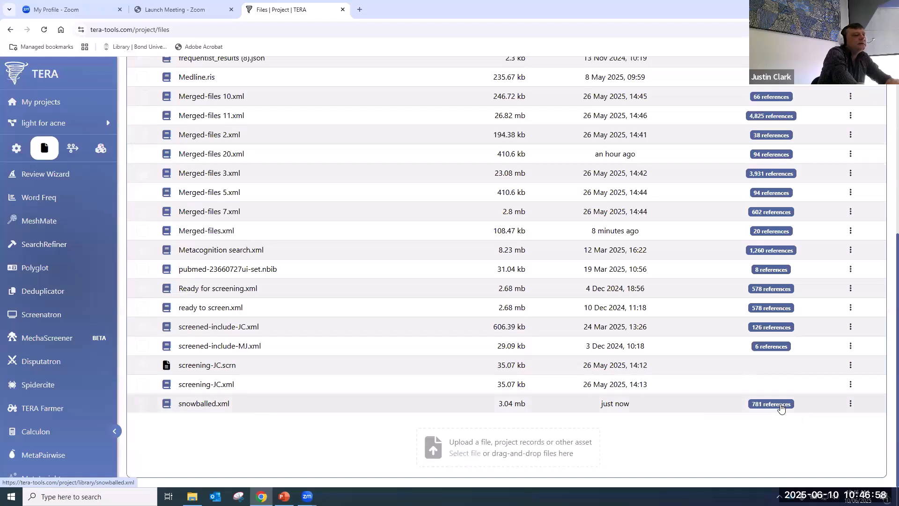
click(850, 404)
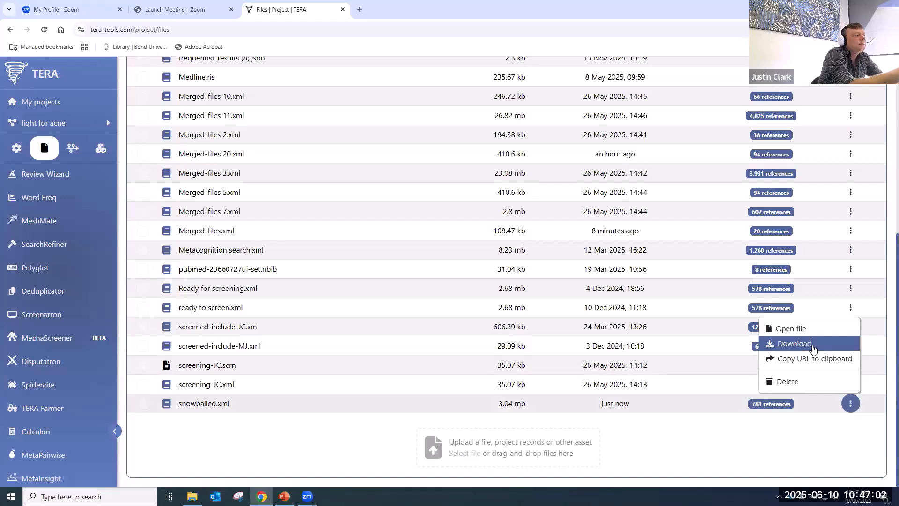
click(54, 412)
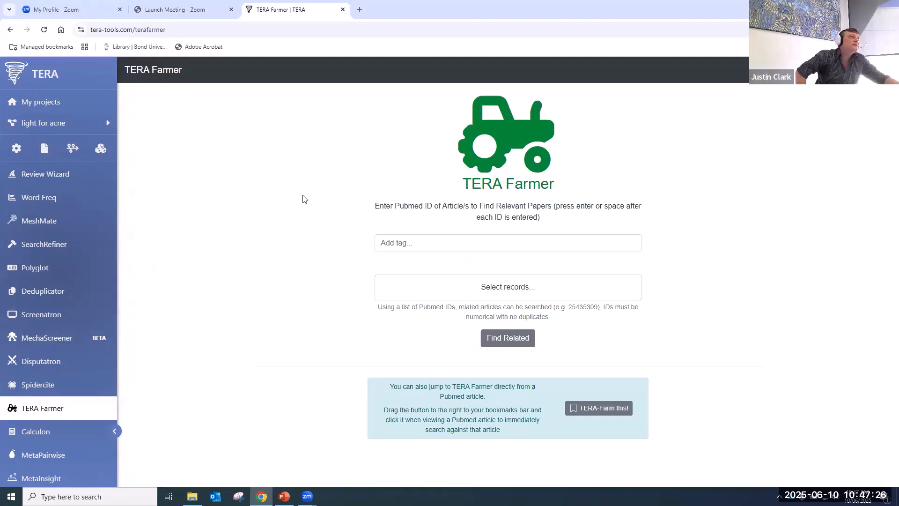
- Pull the 10 PubMed IDs from Blue light seed studies and browse the Papers used in search table
click(499, 294)
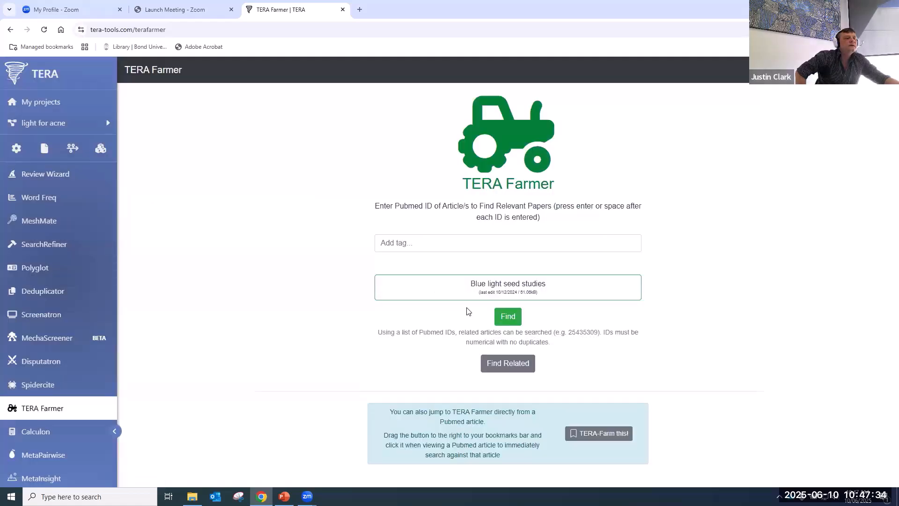
click(504, 317)
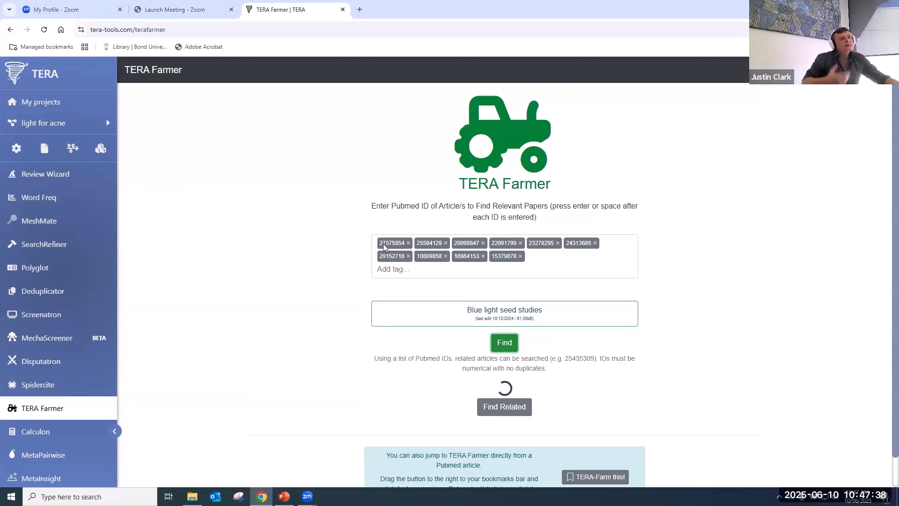
scroll(357, 402, down, 3)
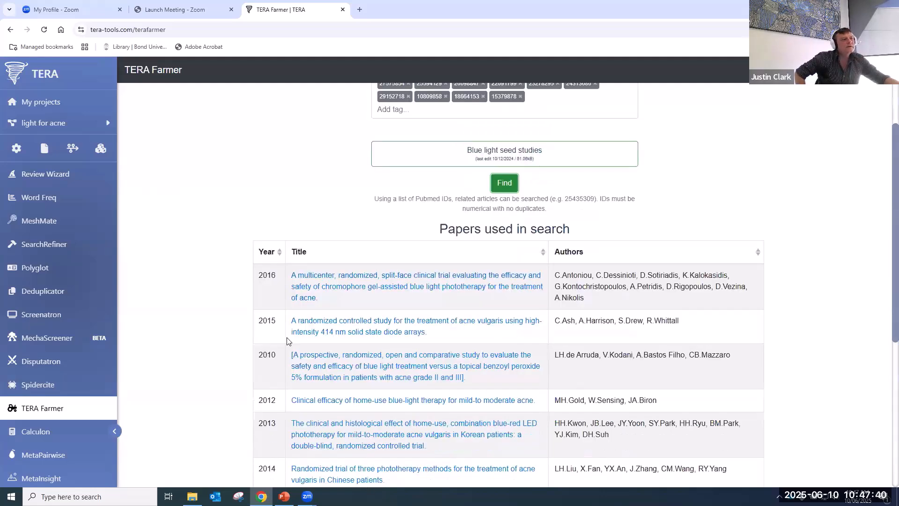
scroll(357, 402, down, 1)
scroll(374, 416, down, 1)
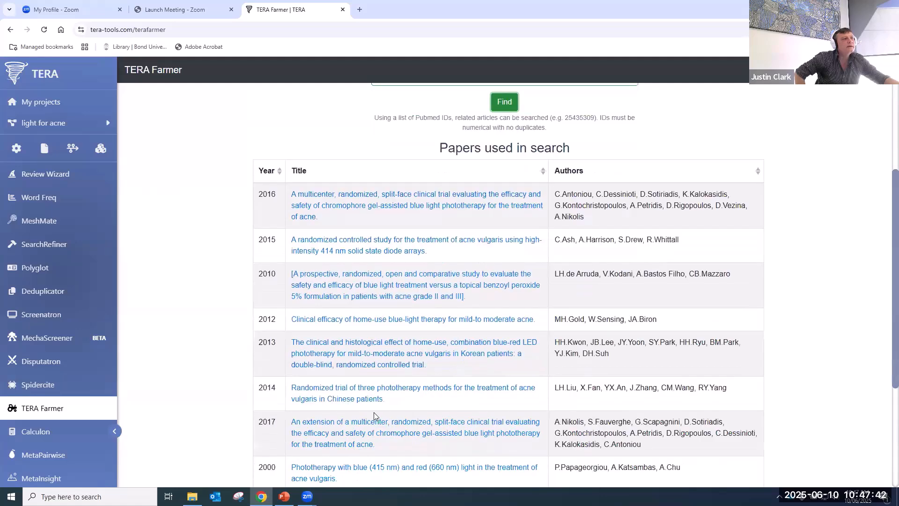
scroll(307, 413, down, 3)
scroll(307, 413, up, 1)
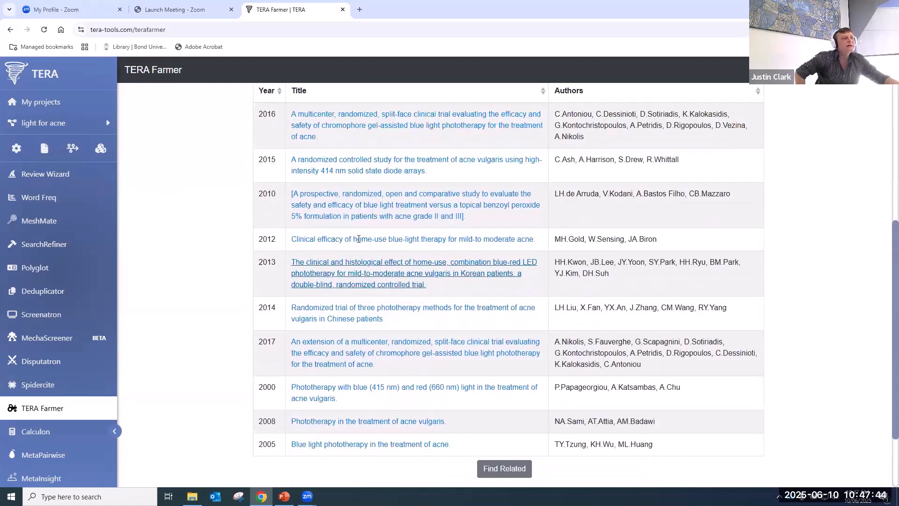
scroll(210, 279, down, 2)
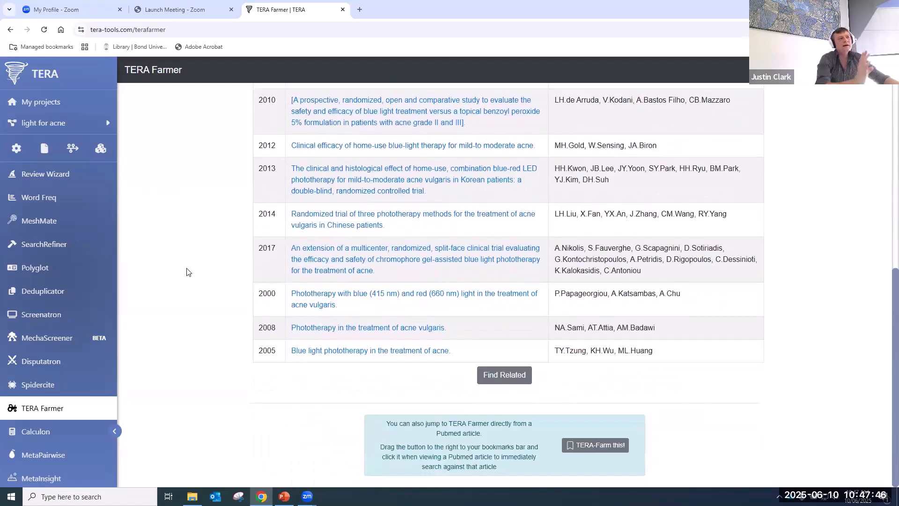
click(514, 375)
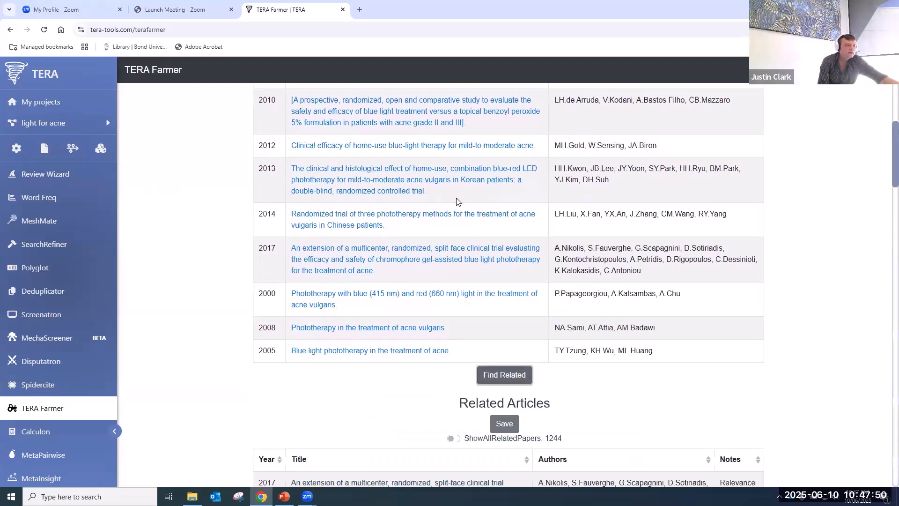
scroll(458, 201, down, 2)
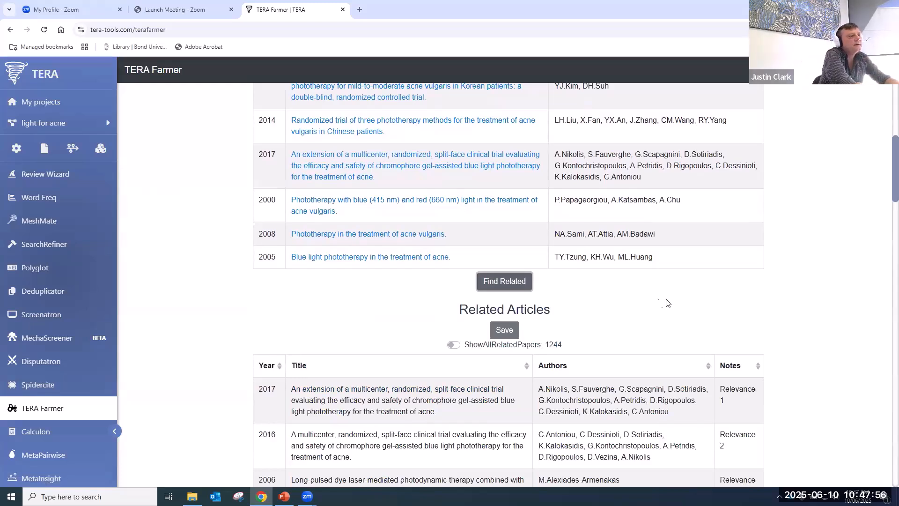
scroll(656, 319, down, 5)
scroll(553, 277, up, 2)
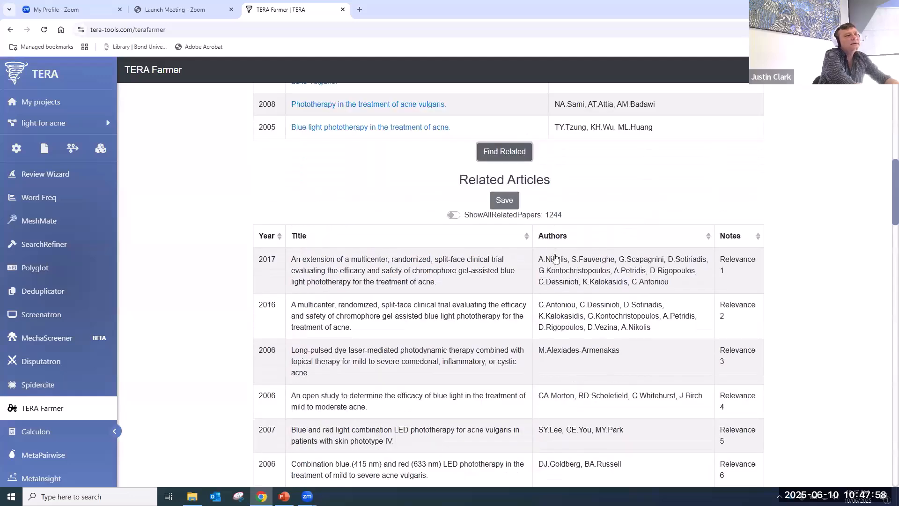
scroll(558, 253, up, 1)
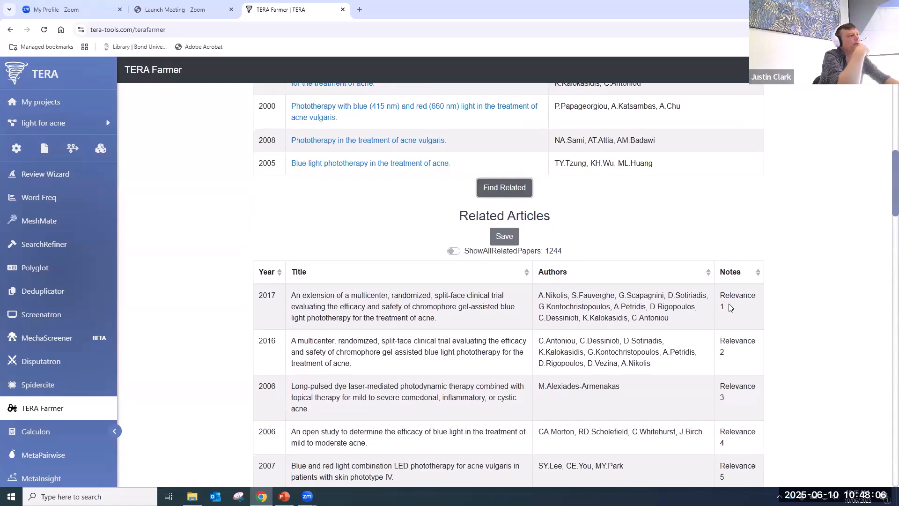
scroll(326, 332, down, 15)
scroll(327, 332, down, 20)
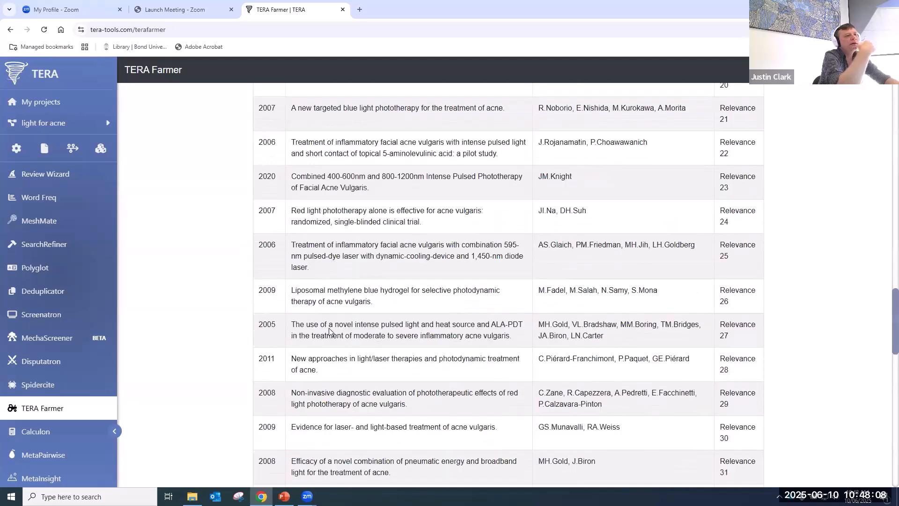
scroll(335, 333, down, 1)
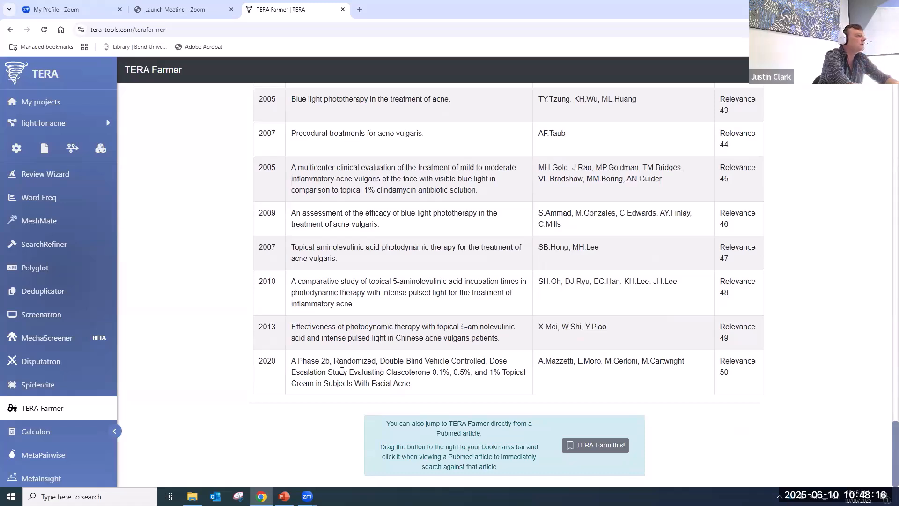
scroll(342, 372, up, 20)
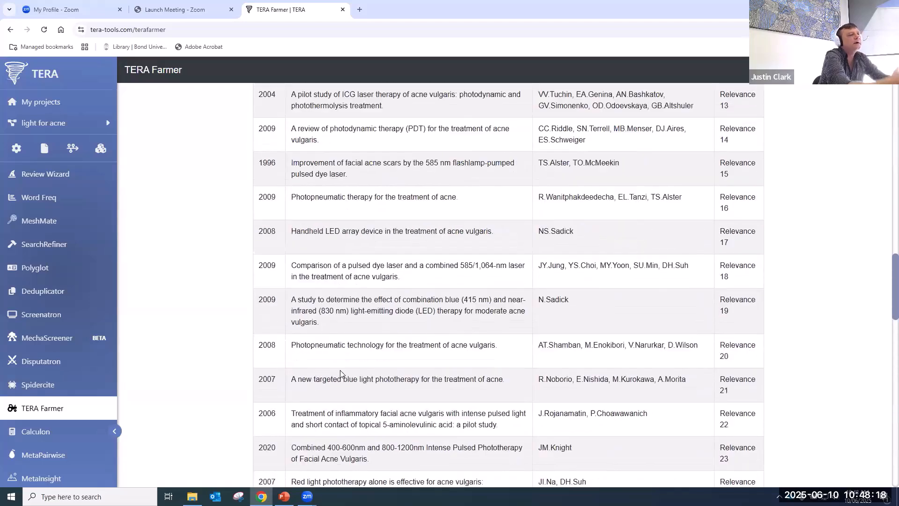
scroll(342, 371, up, 12)
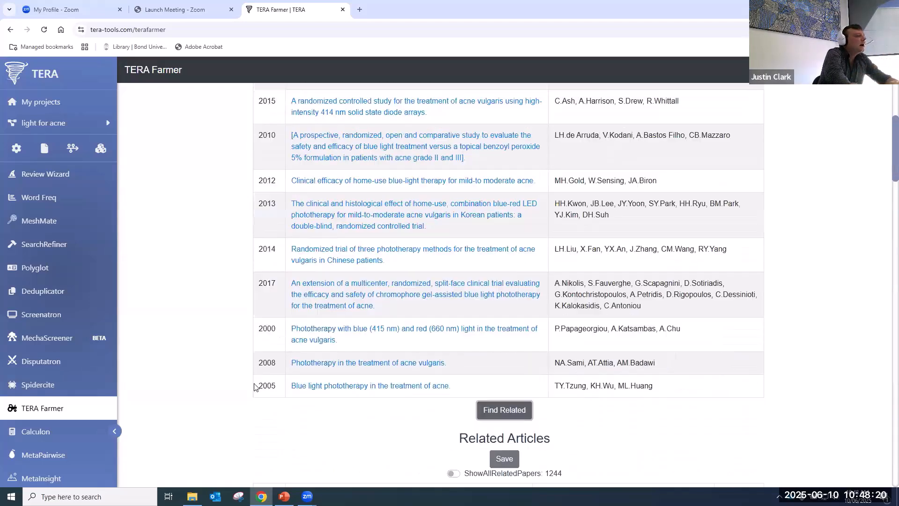
scroll(231, 384, down, 4)
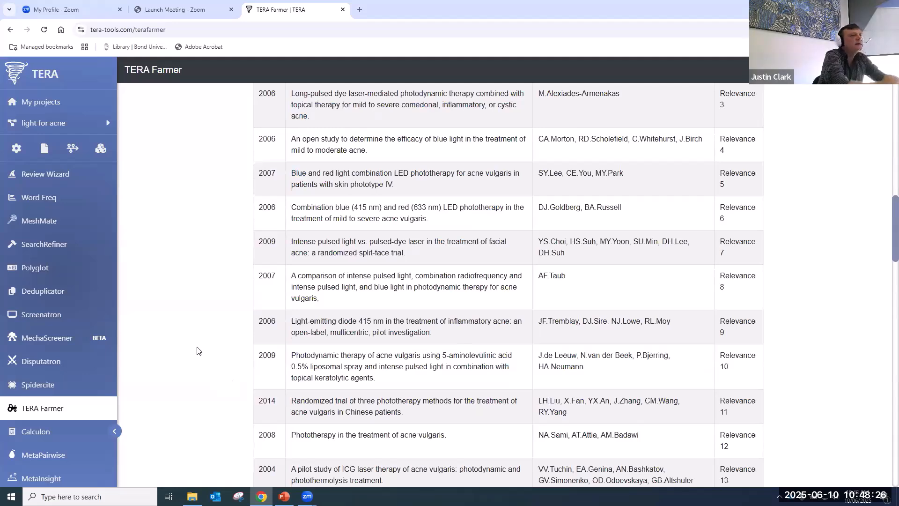
scroll(193, 357, up, 10)
scroll(186, 374, down, 4)
scroll(202, 377, down, 17)
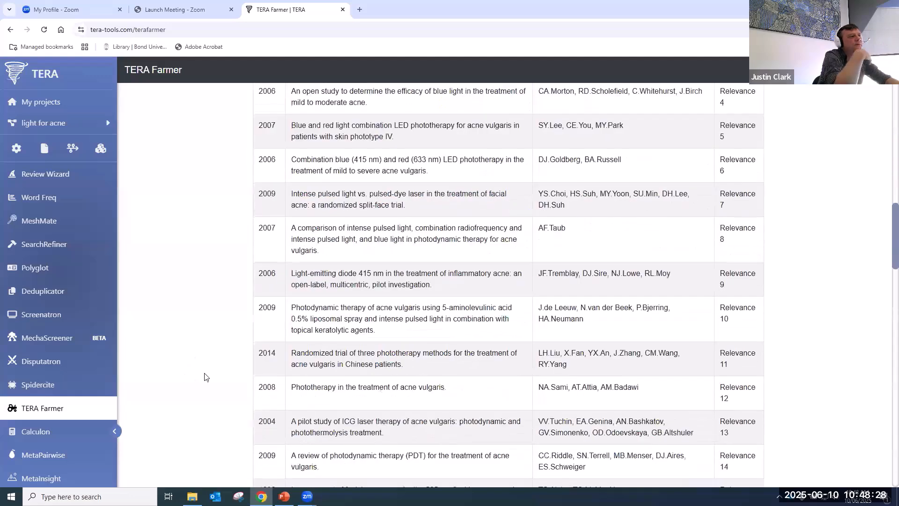
scroll(206, 378, down, 15)
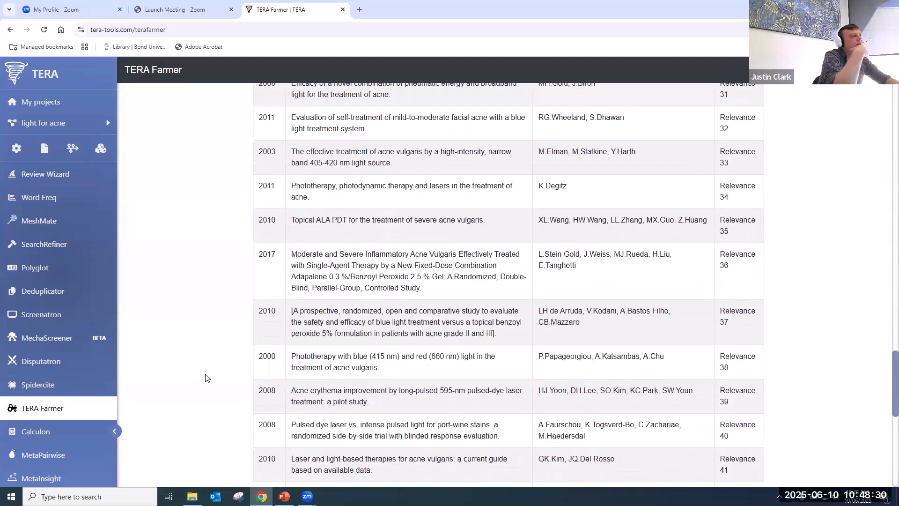
scroll(206, 377, down, 3)
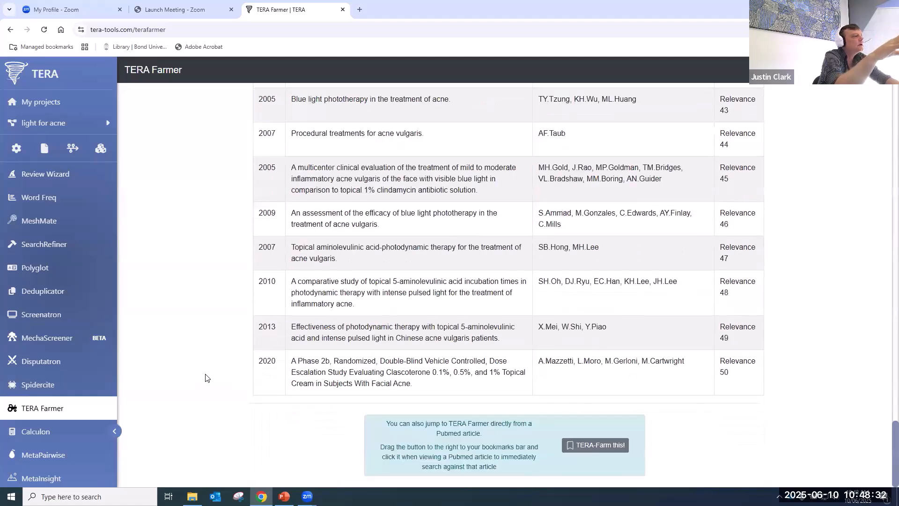
- Open Calculon and read through its help notes before closing them
click(29, 432)
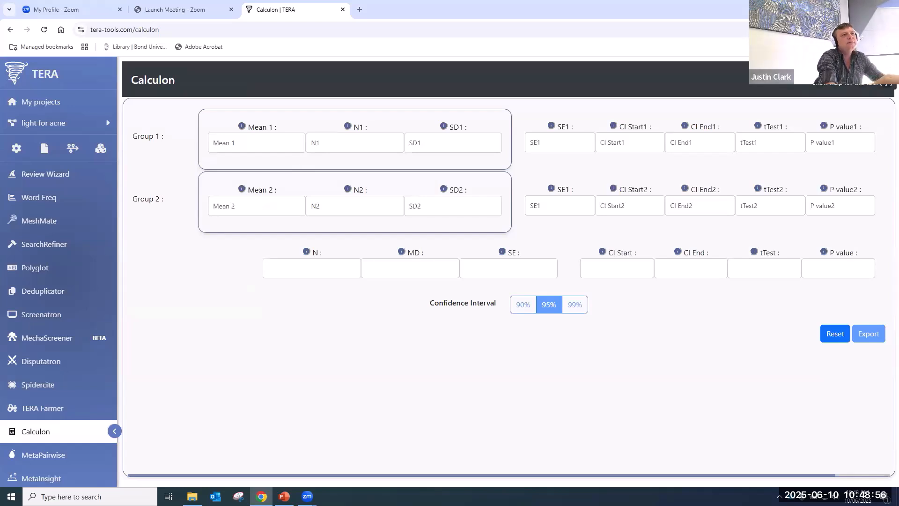
click(892, 65)
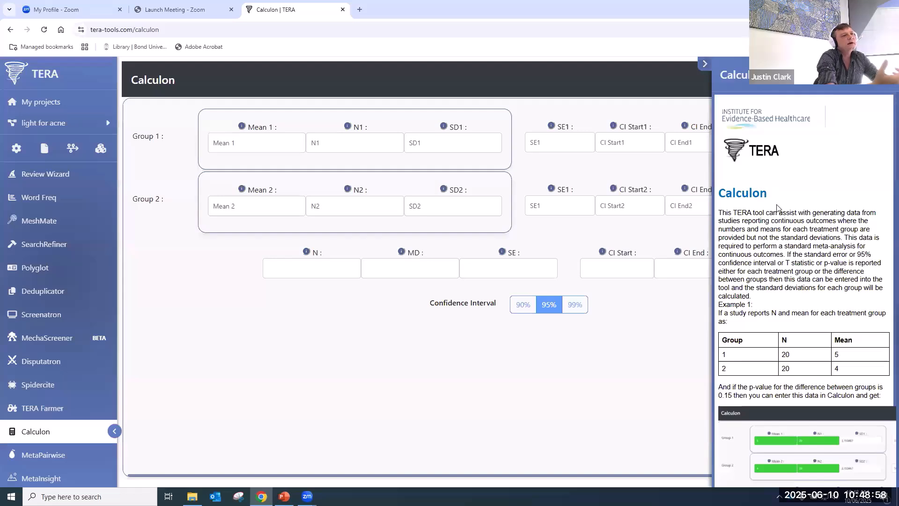
scroll(777, 208, down, 7)
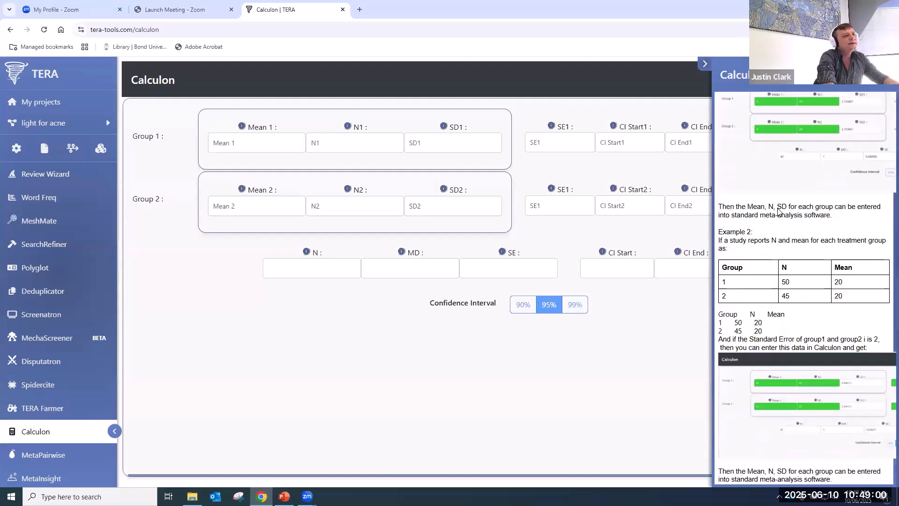
scroll(779, 211, up, 8)
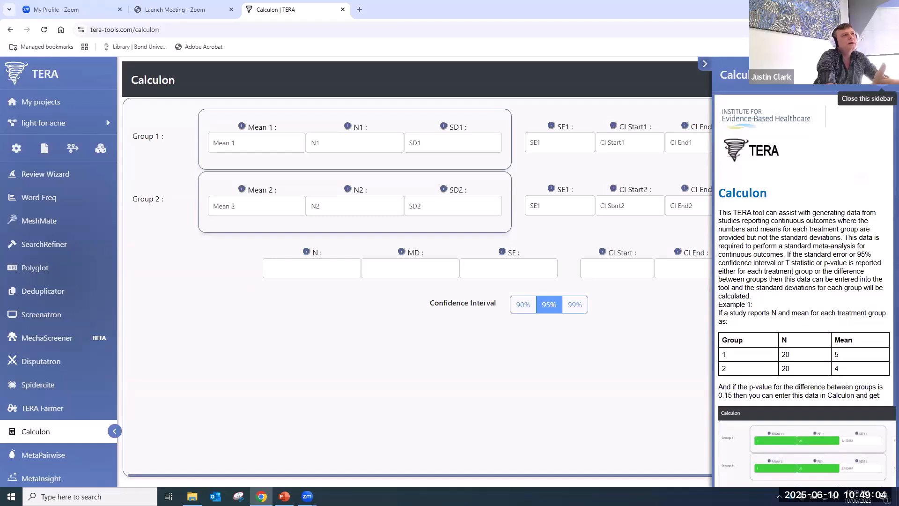
click(881, 77)
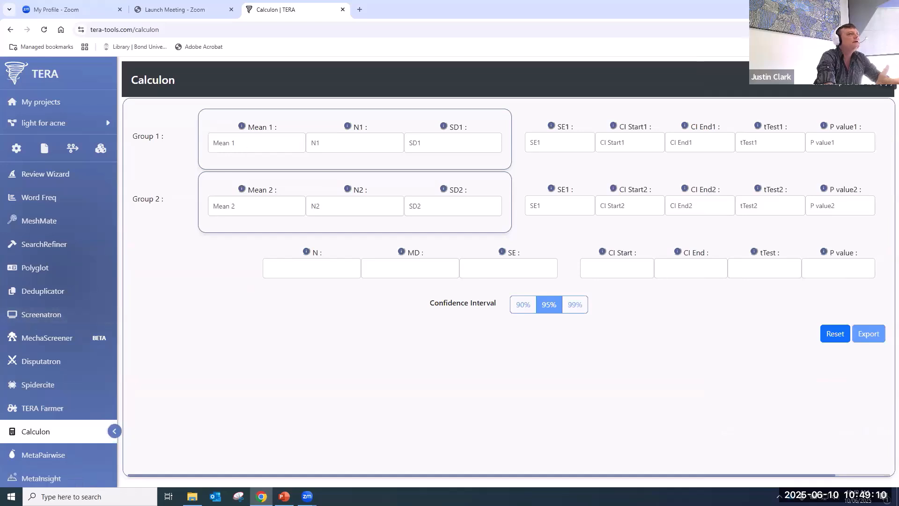
- In Calculon, enter means 5 and 4 and a sample size of 20 for each group
click(892, 64)
click(283, 141)
text(5)
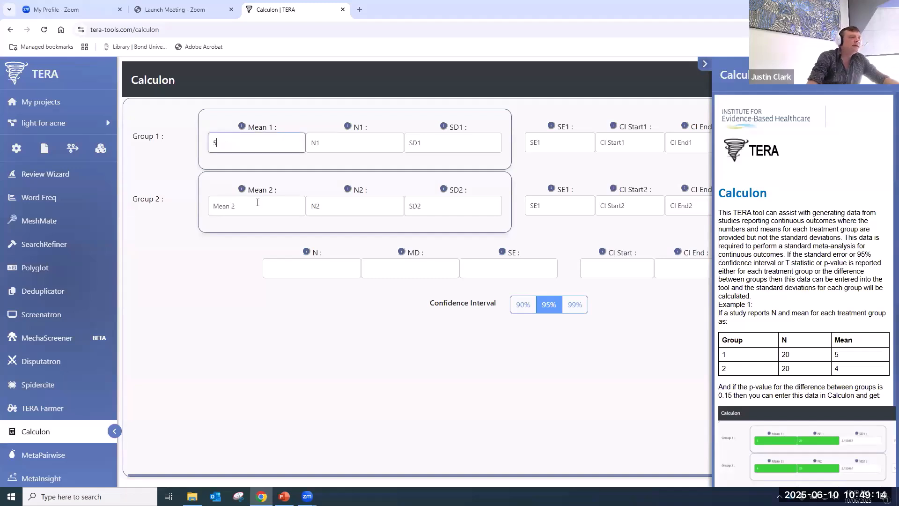
click(255, 204)
text(4)
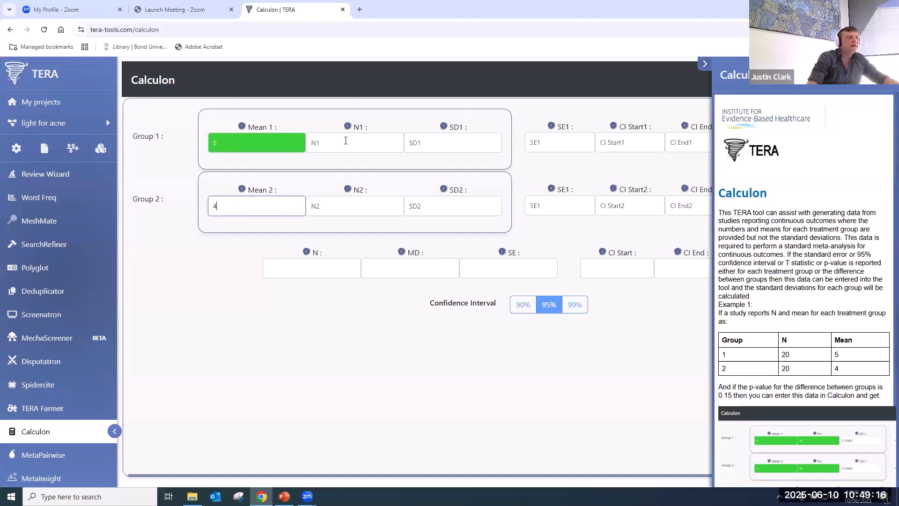
click(345, 141)
text(20)
click(361, 211)
text(20)
click(335, 363)
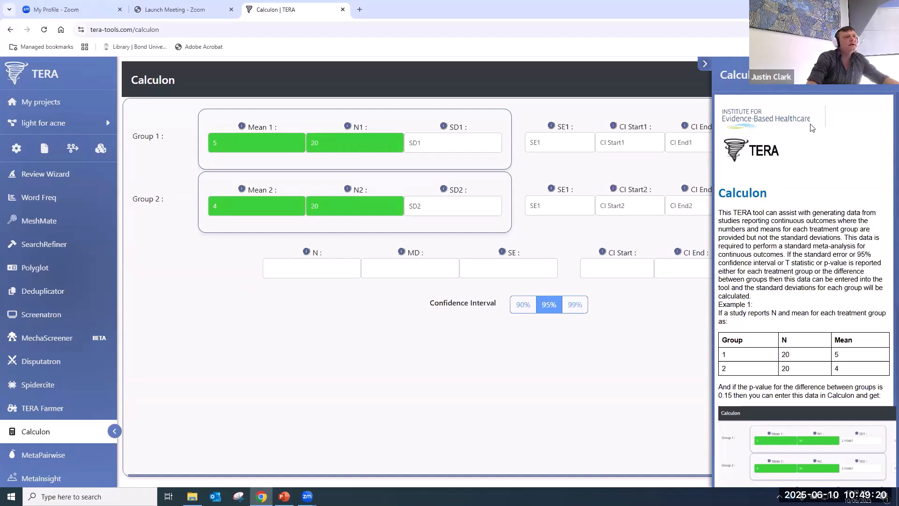
- Enter p value .15 so Calculon derives an SD of 2.153467 per group
click(880, 76)
click(862, 275)
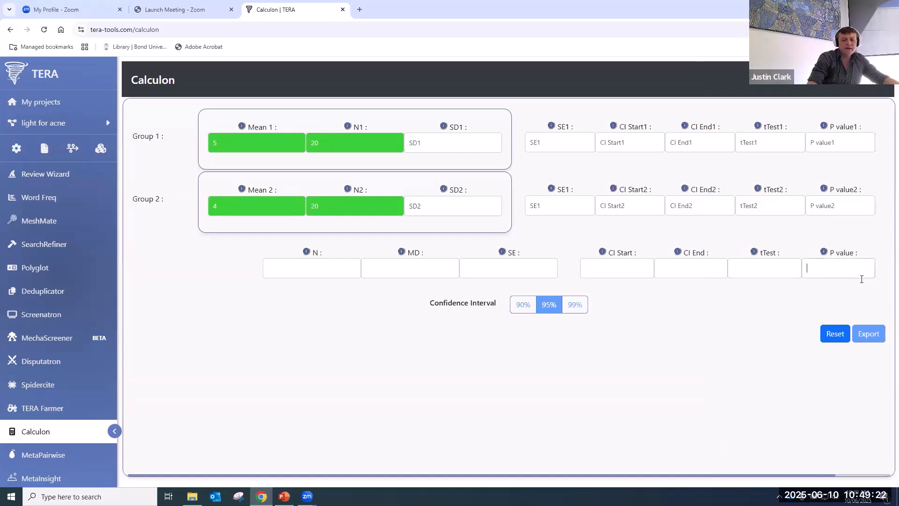
text(.15)
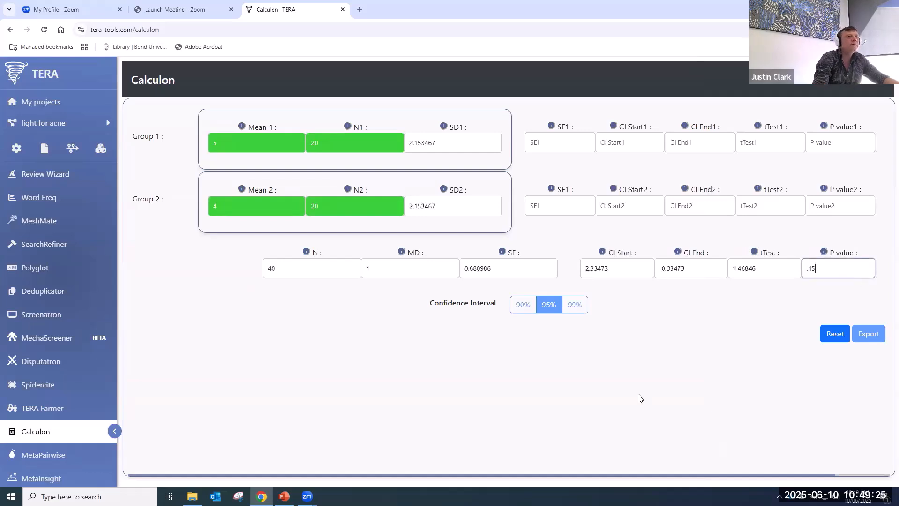
click(434, 392)
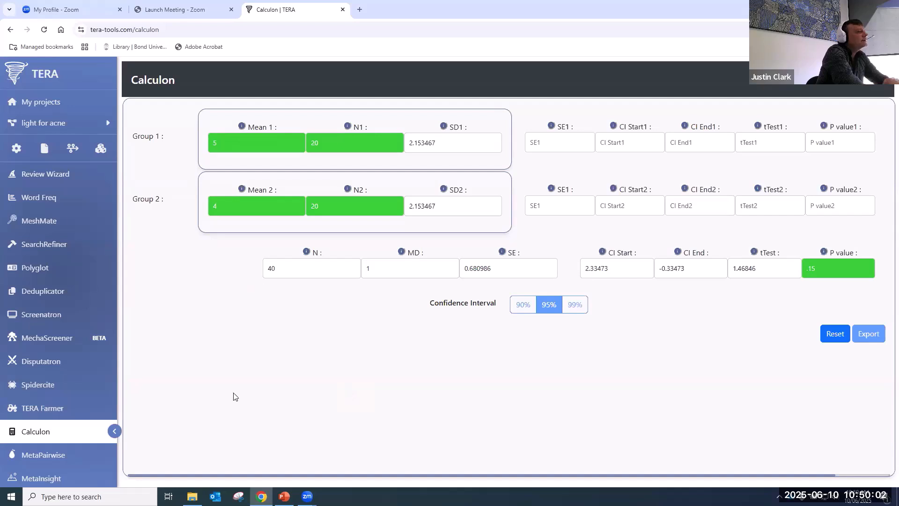
scroll(83, 383, down, 3)
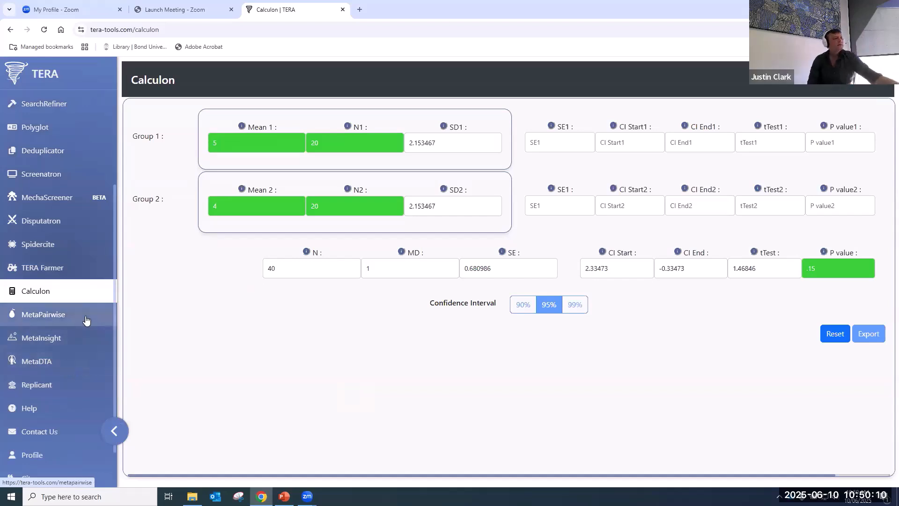
- Open the MetaPairwise tool from TERA's left sidebar
click(99, 323)
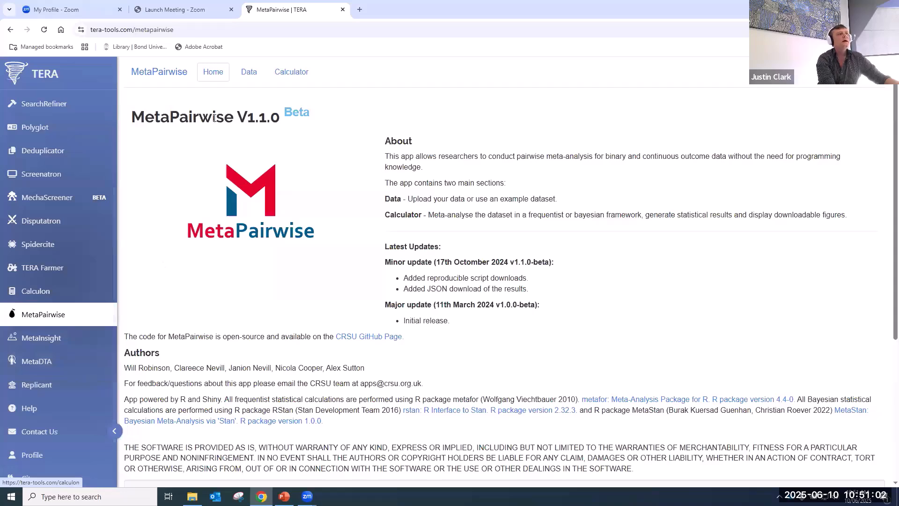
- Download the long-format binary example dataset from MetaPairwise's Data section
click(247, 77)
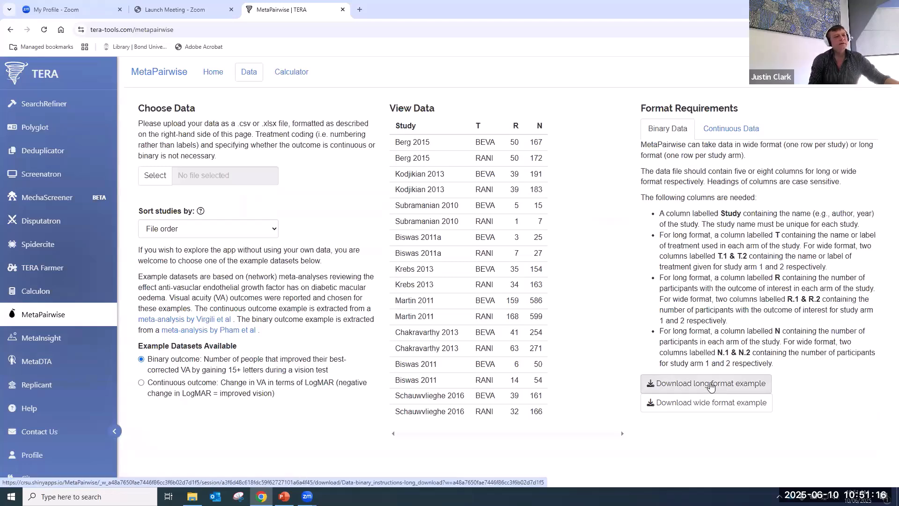
click(710, 385)
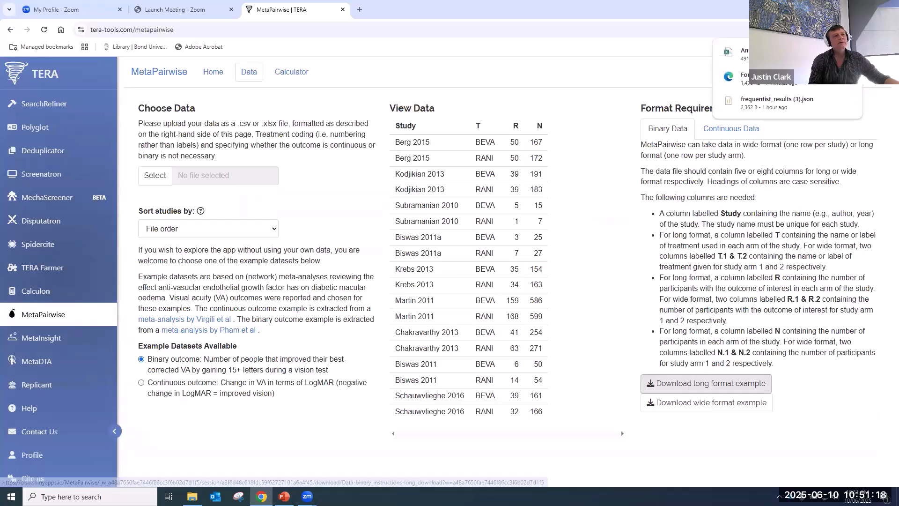
- In Downloads, view and close DataExtraction (5), then open the Phototherapy meta analysis file
click(193, 497)
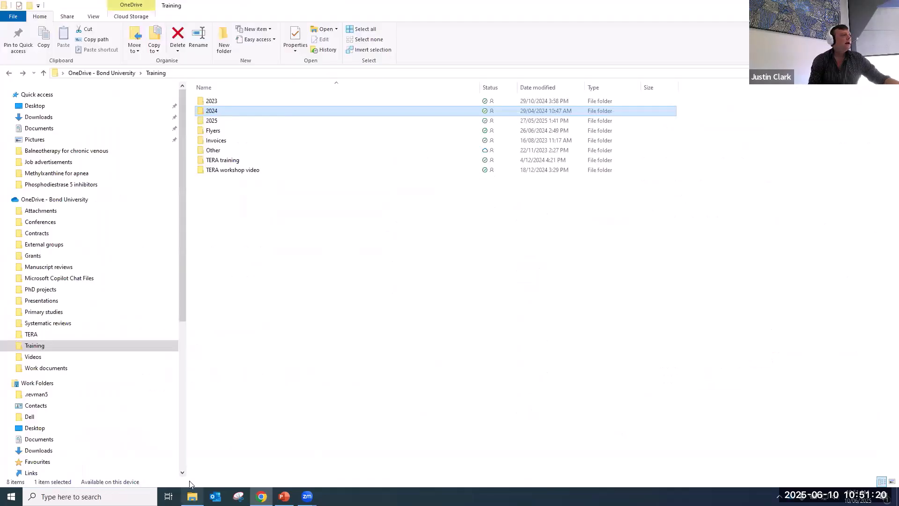
click(59, 118)
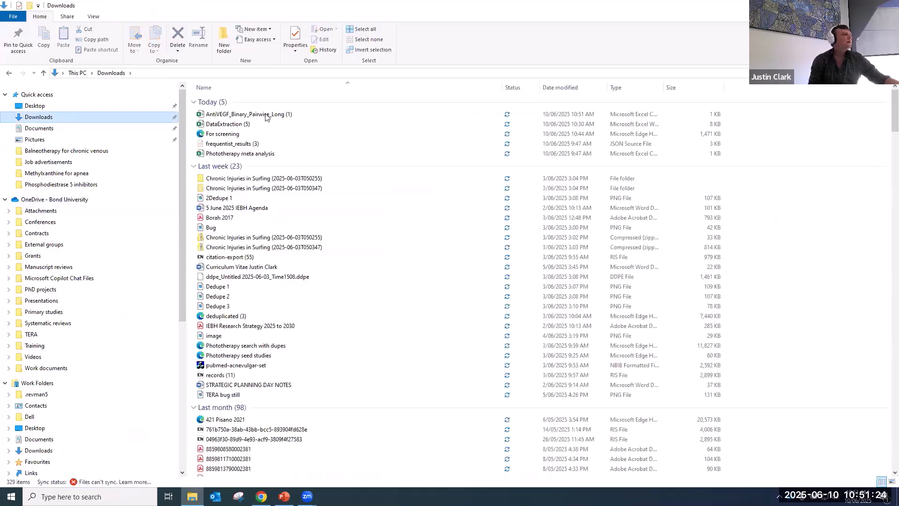
double_click(256, 125)
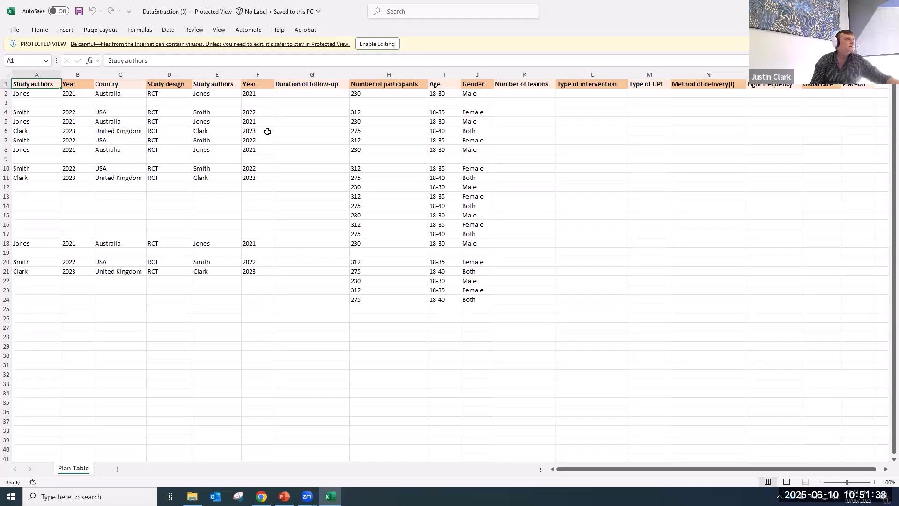
click(888, 11)
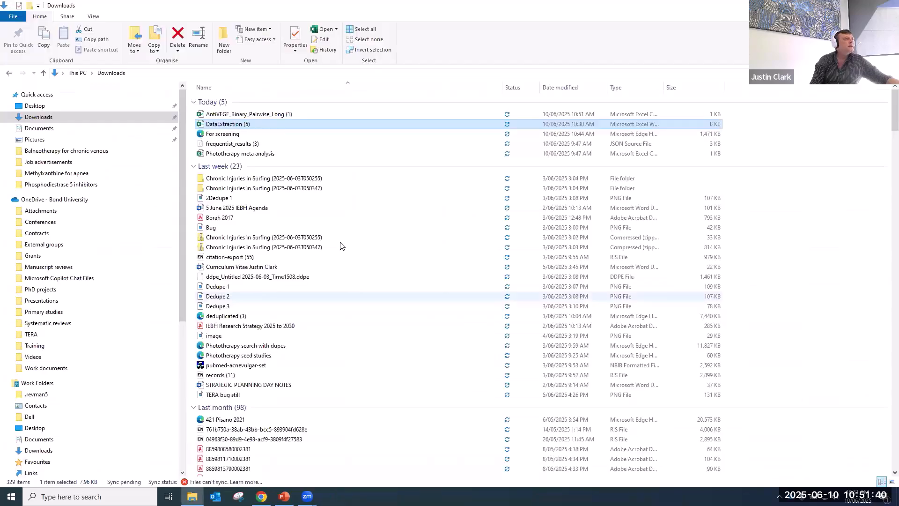
click(441, 153)
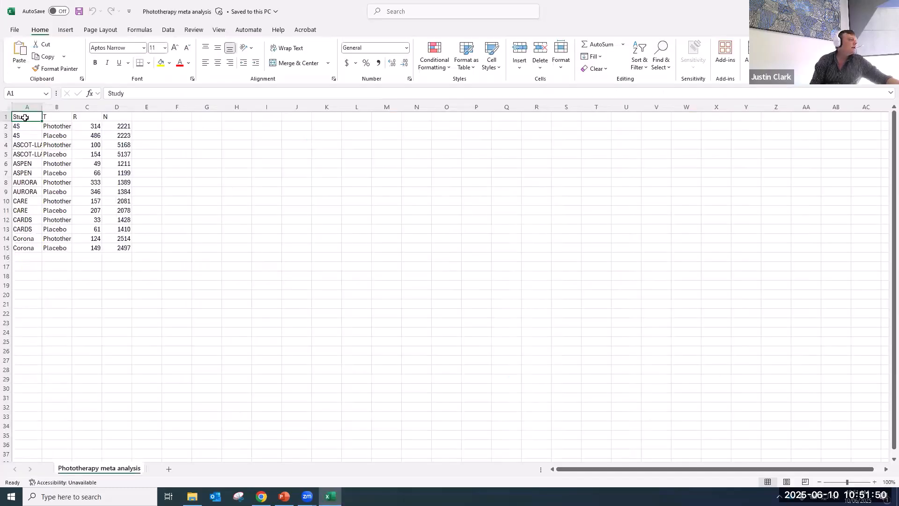
- Widen column B and check the Phototherapy and Placebo entries and row 2's events and total
drag(72, 107, 146, 108)
click(66, 126)
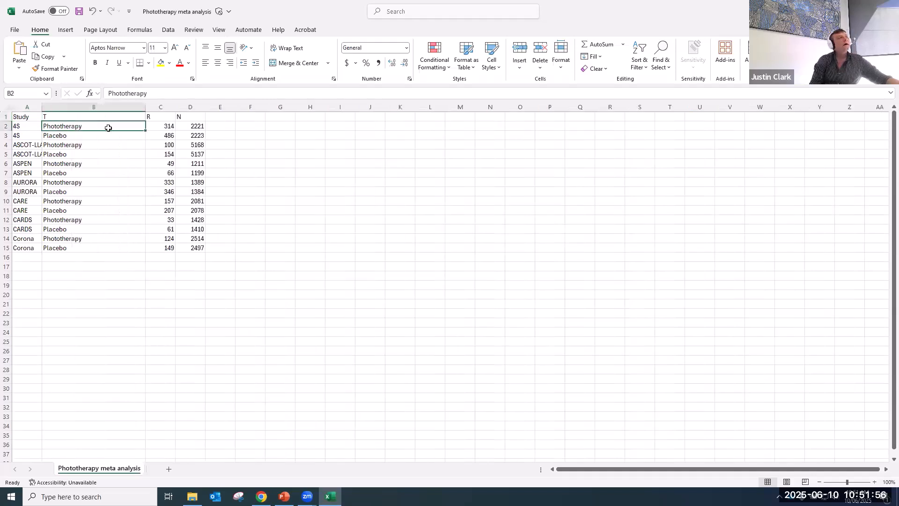
key(Down)
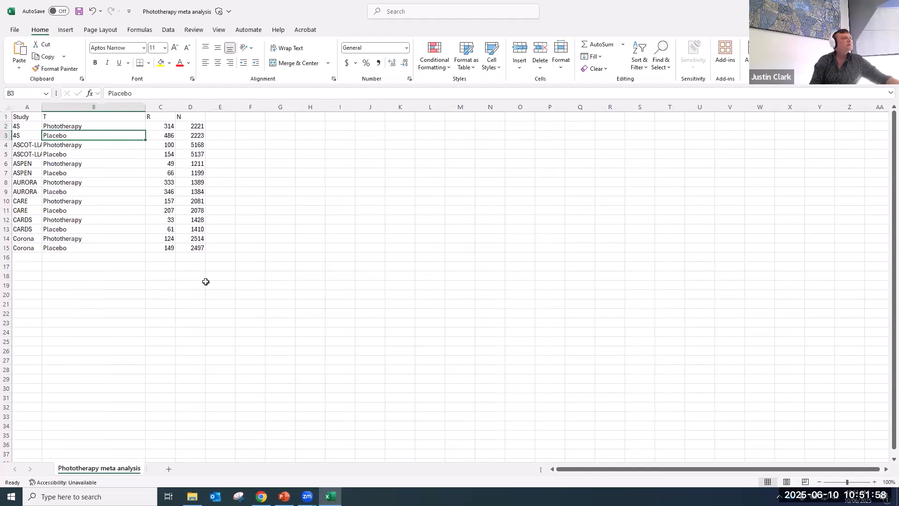
key(Up)
key(Down)
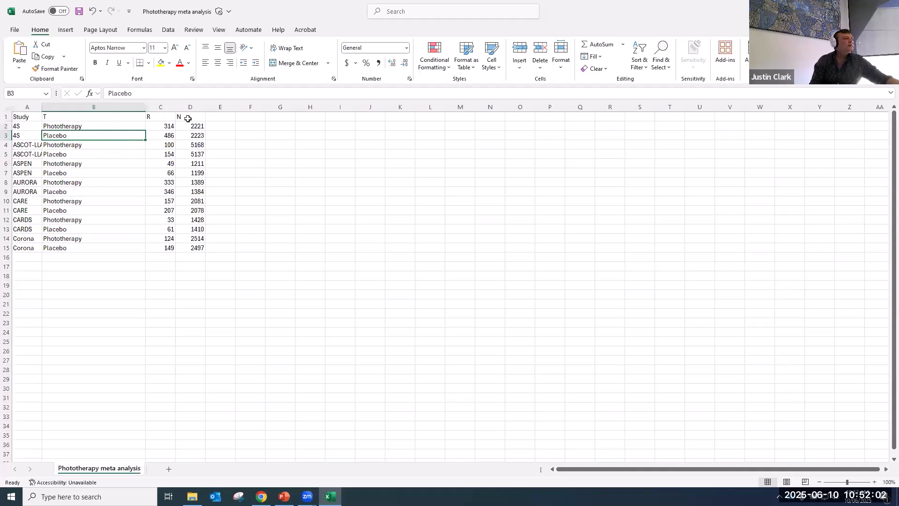
click(155, 128)
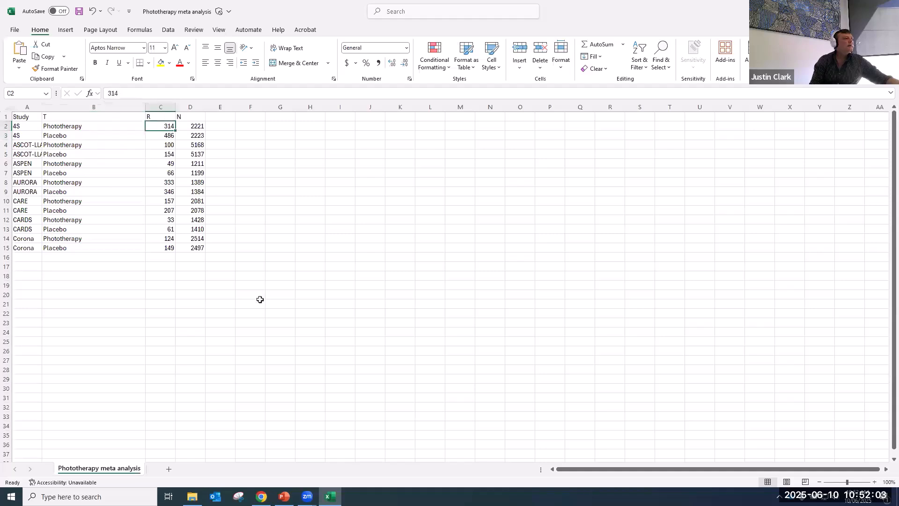
click(194, 127)
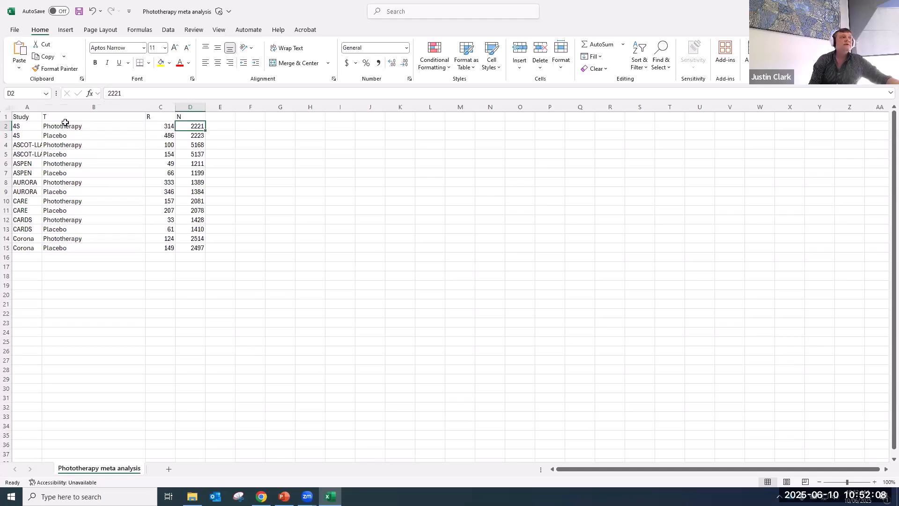
- Select the study data A2:D15, then close the workbook and answer the save prompt
drag(29, 127, 187, 251)
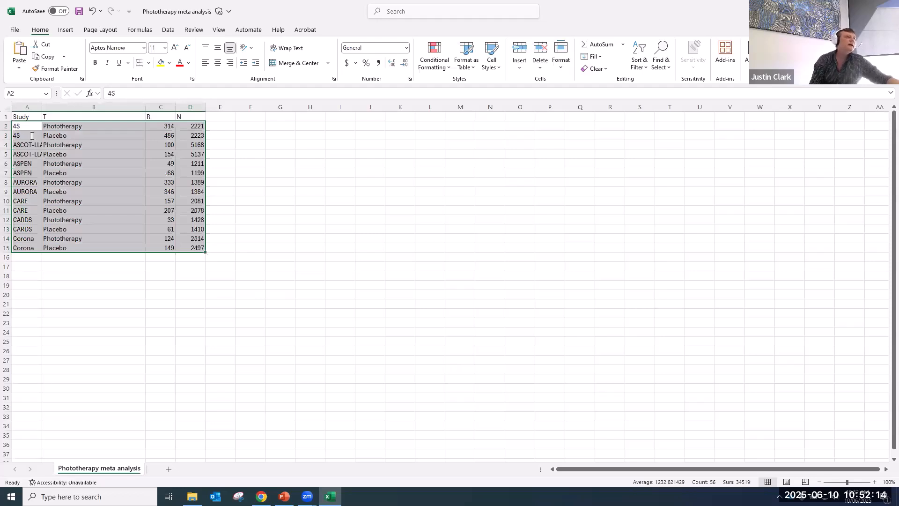
key(ctrl+w)
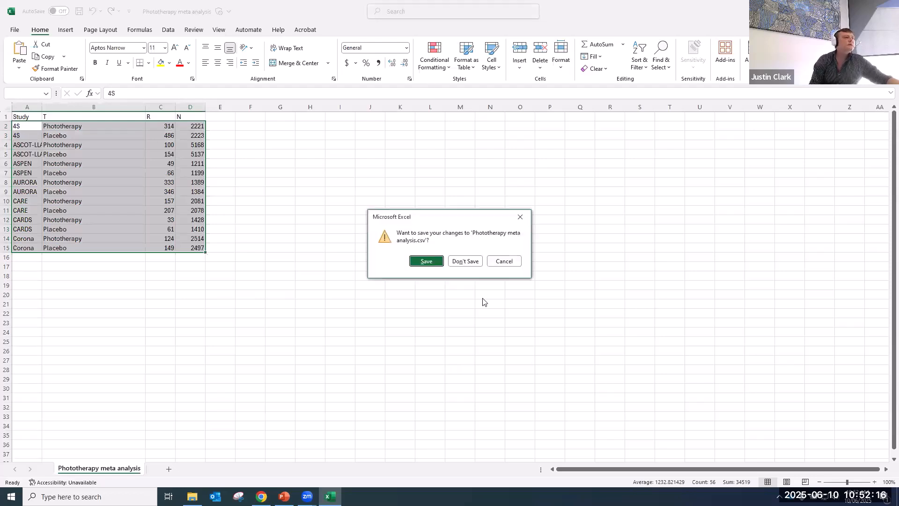
click(464, 261)
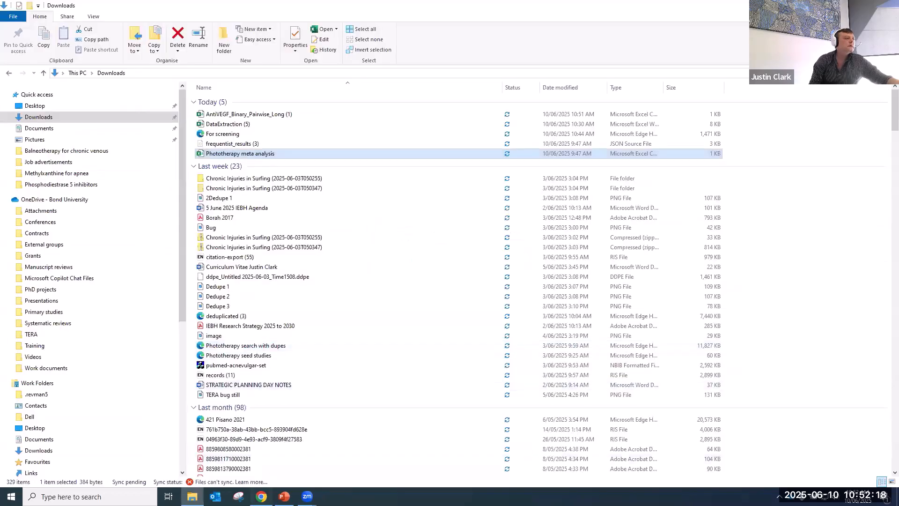
- Upload Phototherapy meta analysis.csv on MetaPairwise's Data page
click(261, 497)
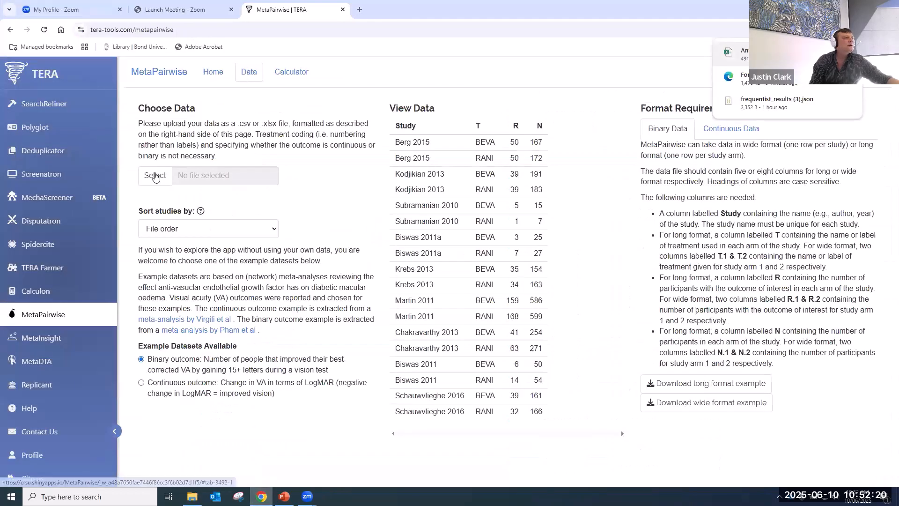
click(150, 176)
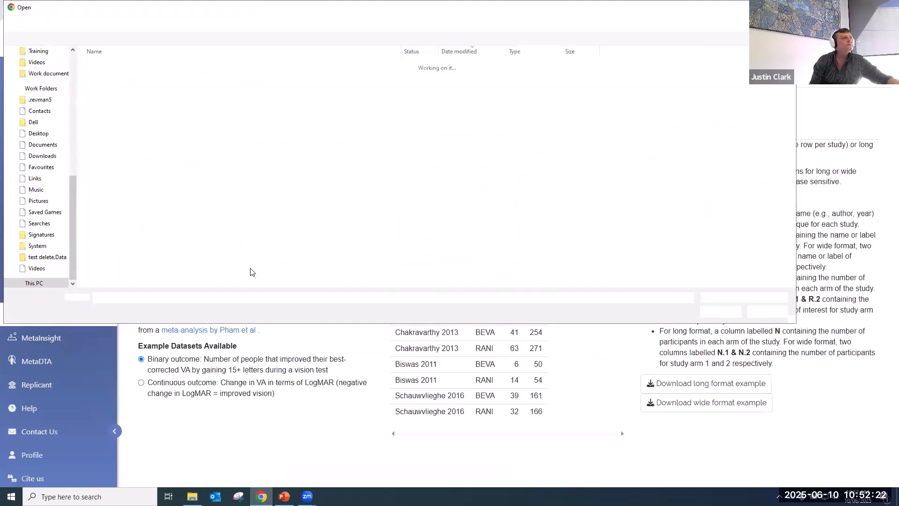
click(250, 98)
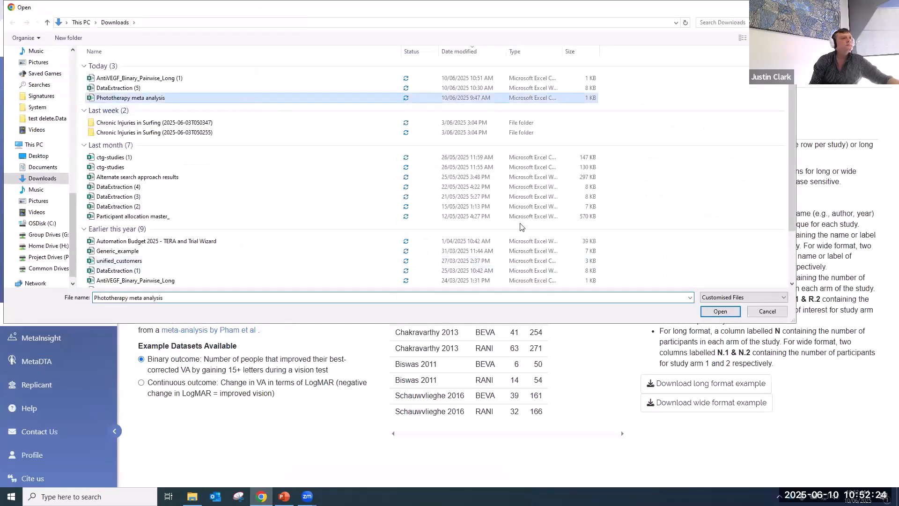
click(719, 311)
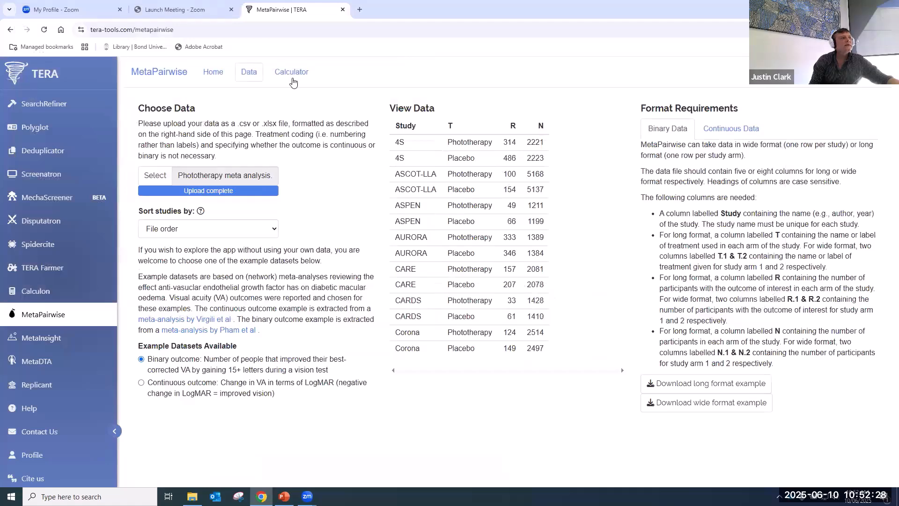
- Show the Calculator's frequentist options after viewing the Bayesian analysis settings
click(291, 72)
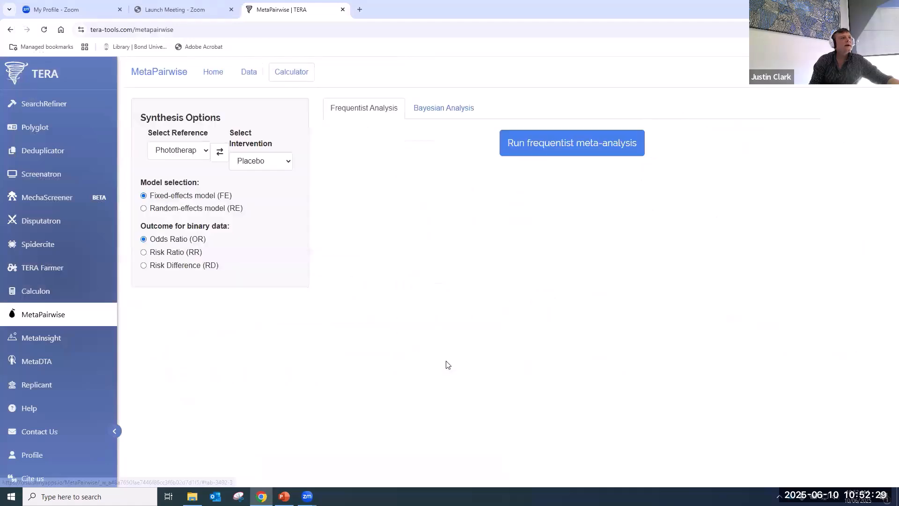
click(458, 109)
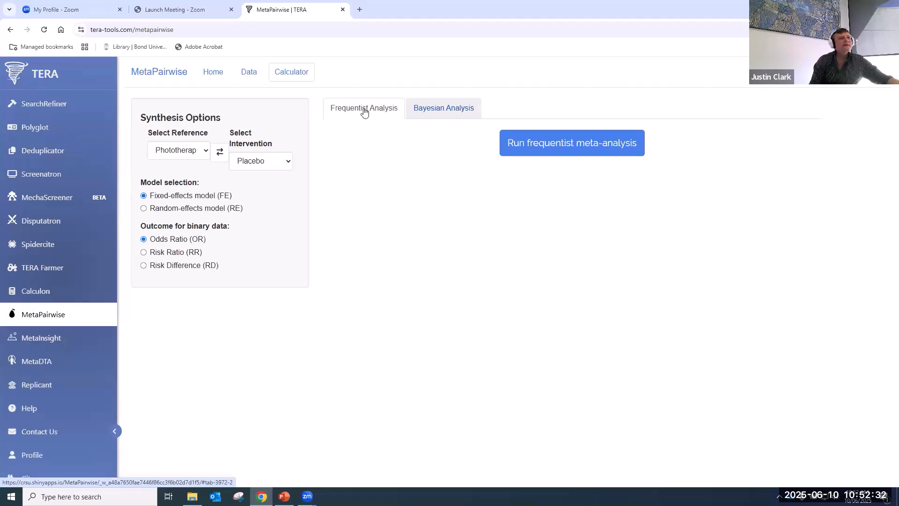
click(364, 108)
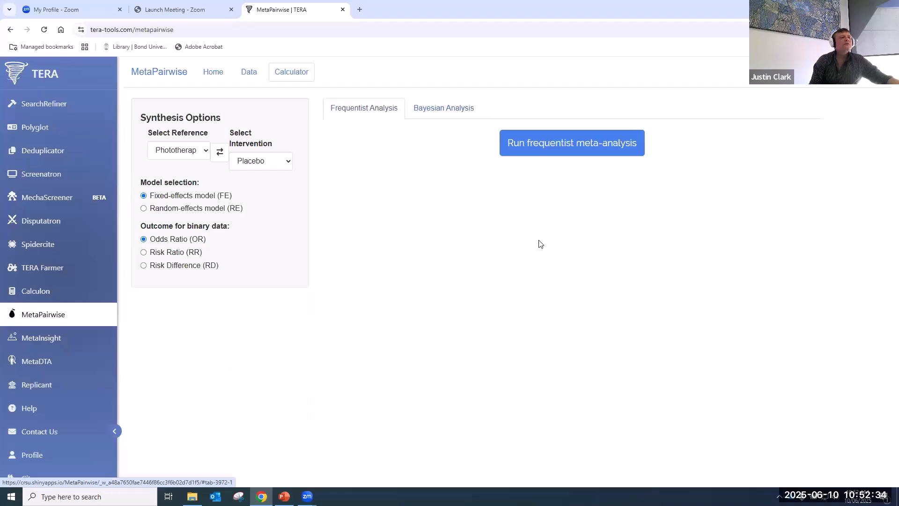
- Run the frequentist analysis and review pooled OR 1.39 (95% CI 1.28–1.51), forest and L'abbé plots
click(580, 148)
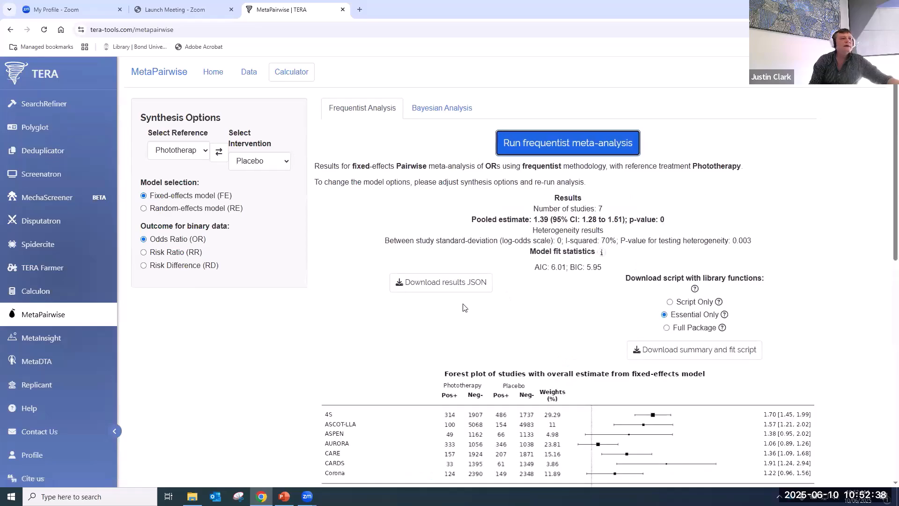
scroll(406, 336, down, 1)
scroll(406, 336, down, 4)
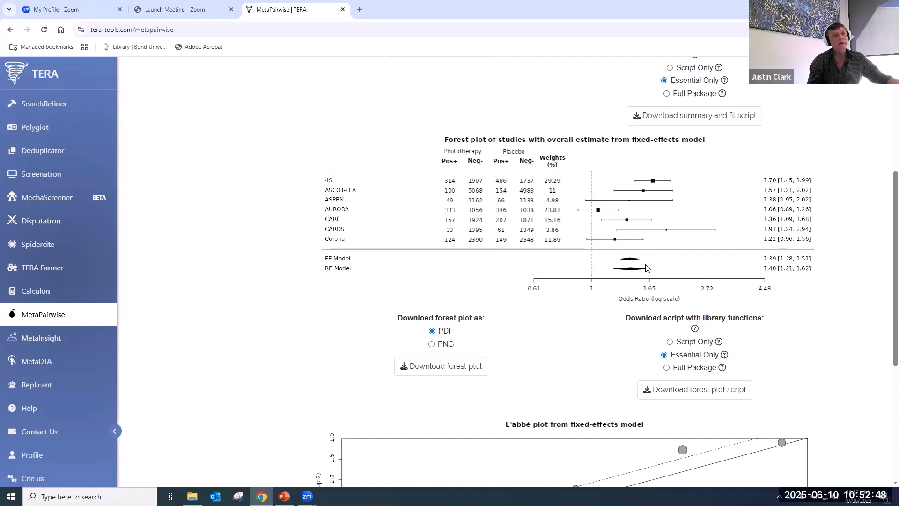
scroll(646, 267, down, 2)
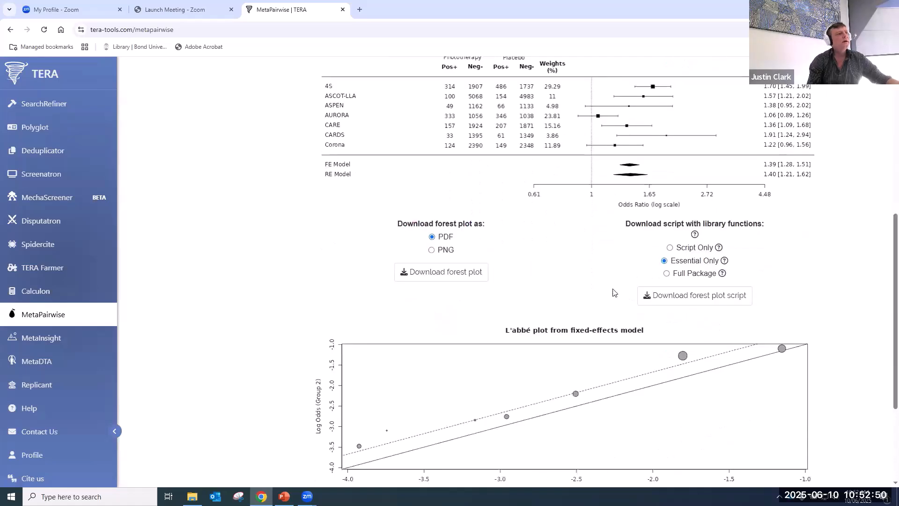
scroll(615, 293, down, 1)
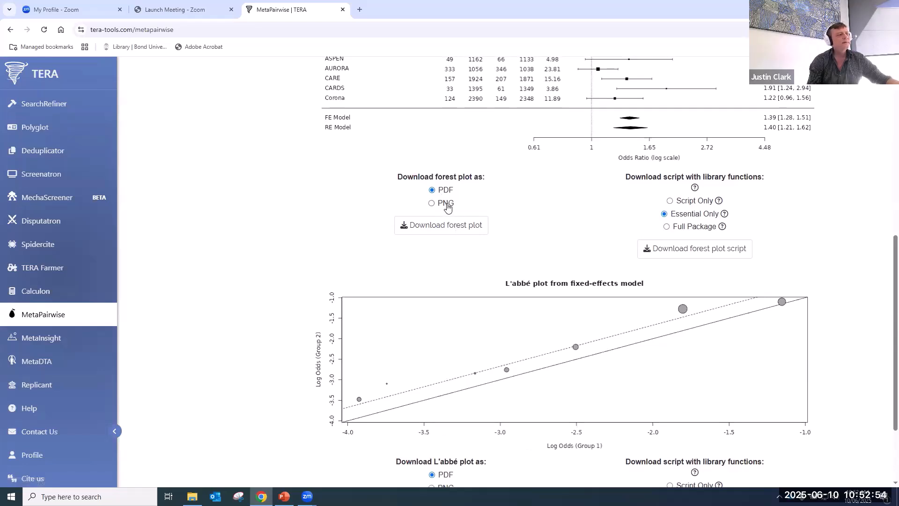
scroll(518, 417, down, 2)
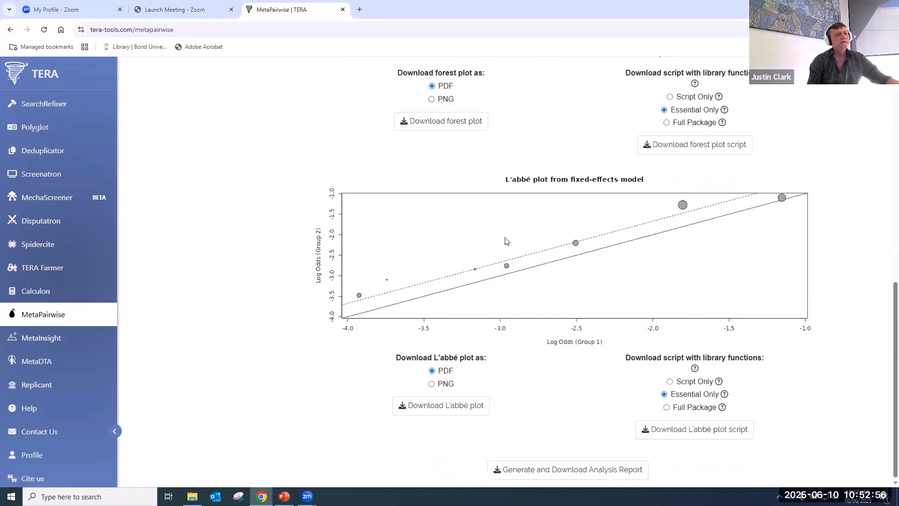
scroll(508, 241, down, 1)
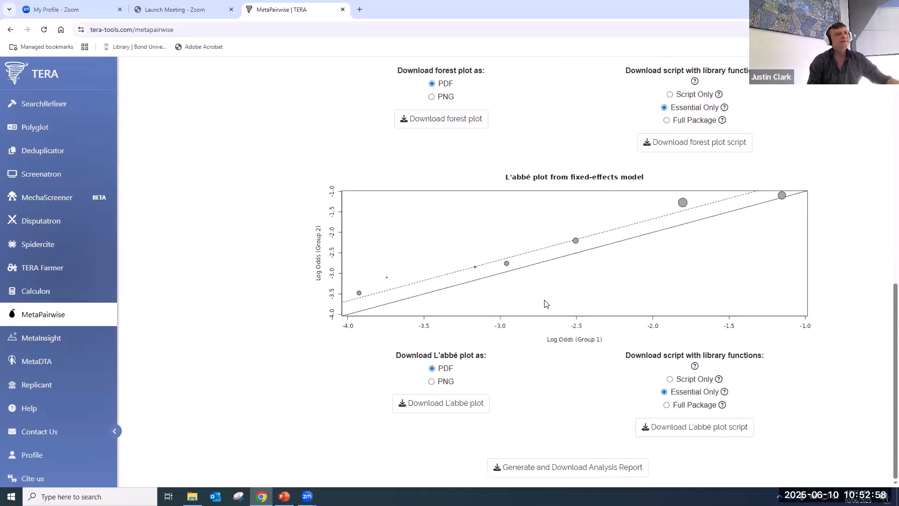
scroll(545, 304, up, 9)
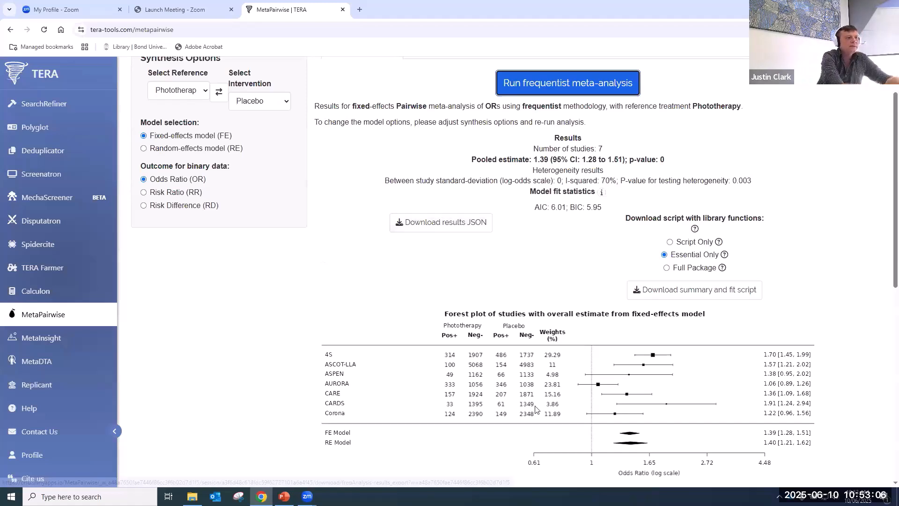
scroll(470, 414, down, 1)
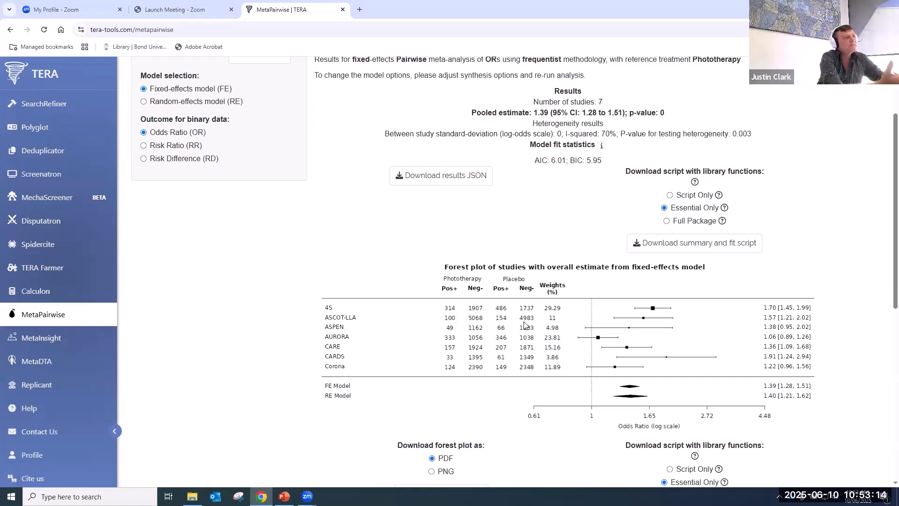
- Download the meta-analysis results as JSON and go to the Replicant tool
click(459, 185)
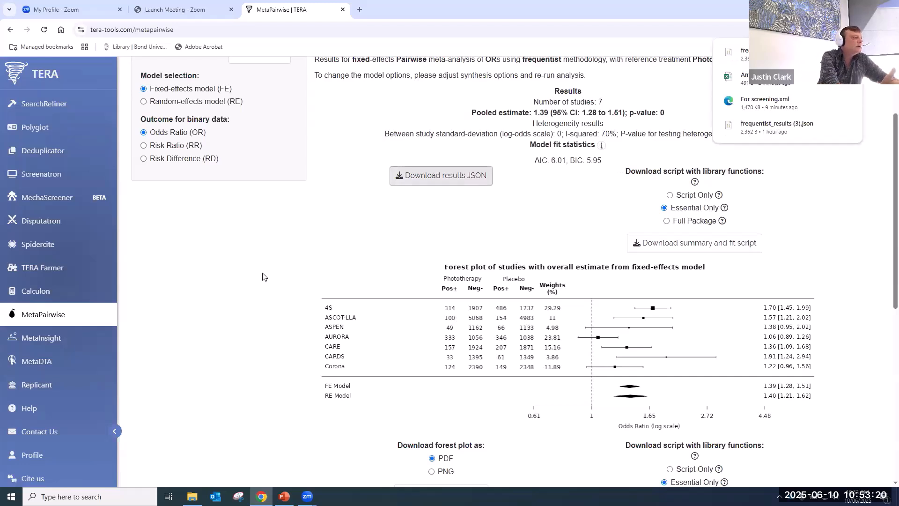
click(38, 386)
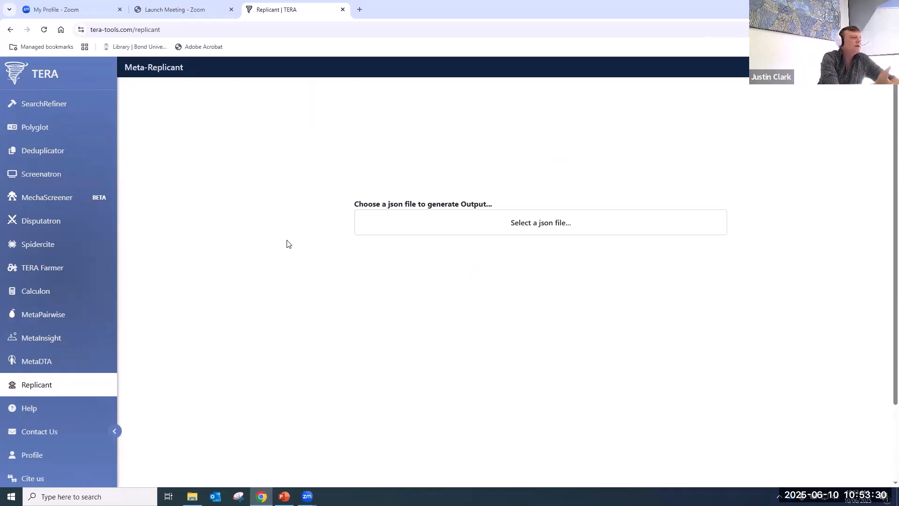
- Load frequentist_results (8).json into Replicant and regenerate the results write-up three times
click(517, 223)
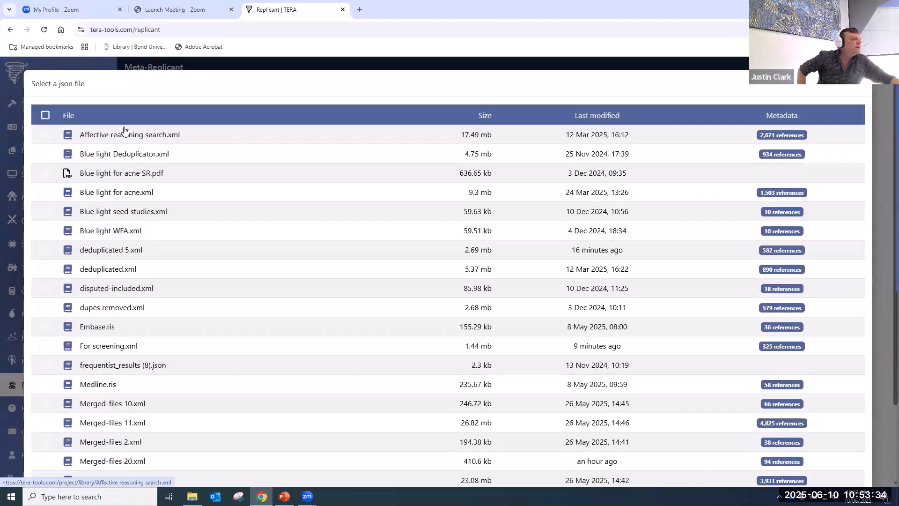
click(125, 369)
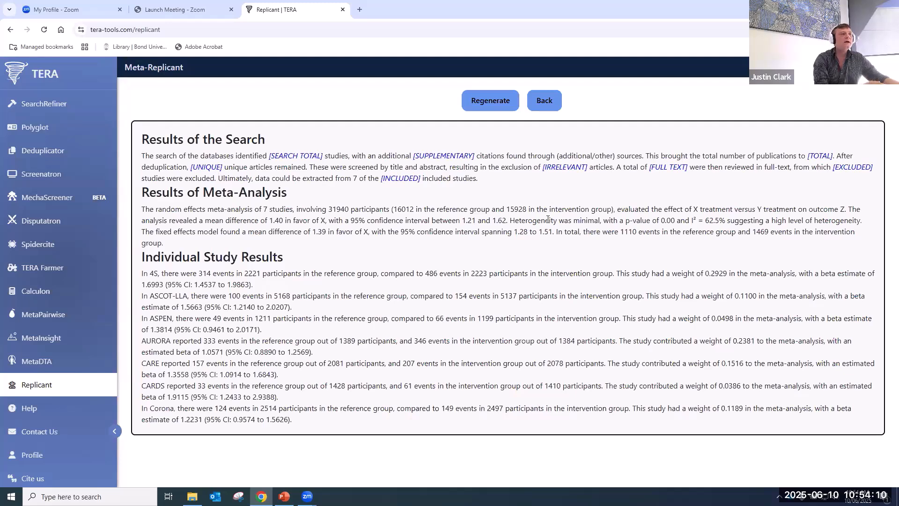
click(493, 105)
click(495, 103)
click(495, 104)
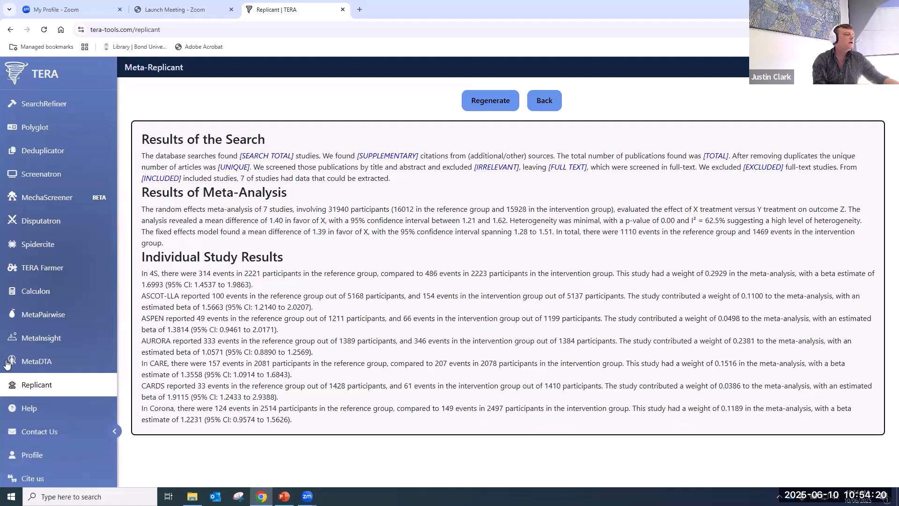
scroll(52, 349, up, 3)
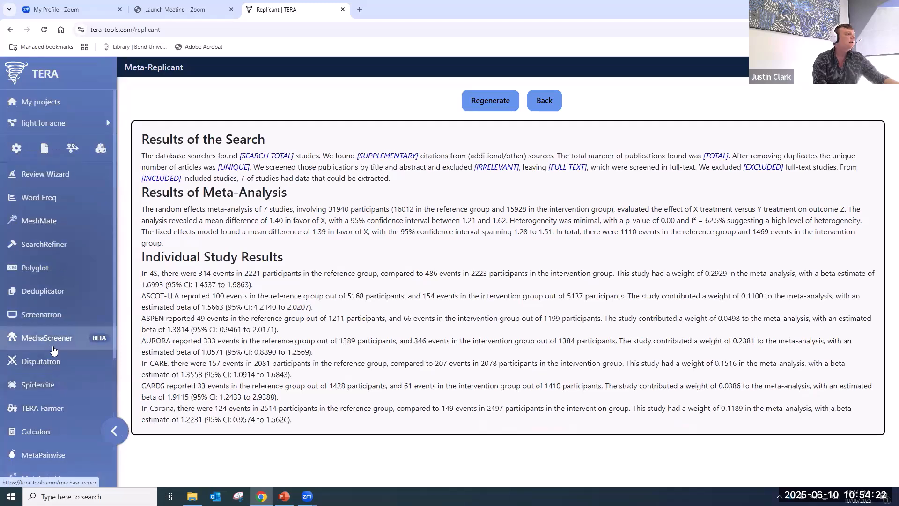
- Open the Review Wizard's Results section containing the Meta-Replicant write-up
click(65, 175)
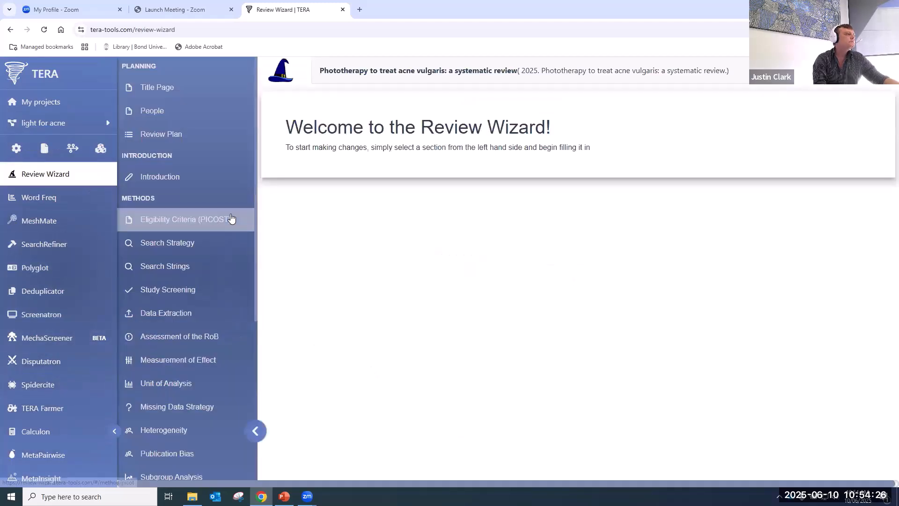
scroll(226, 236, down, 3)
scroll(225, 243, down, 1)
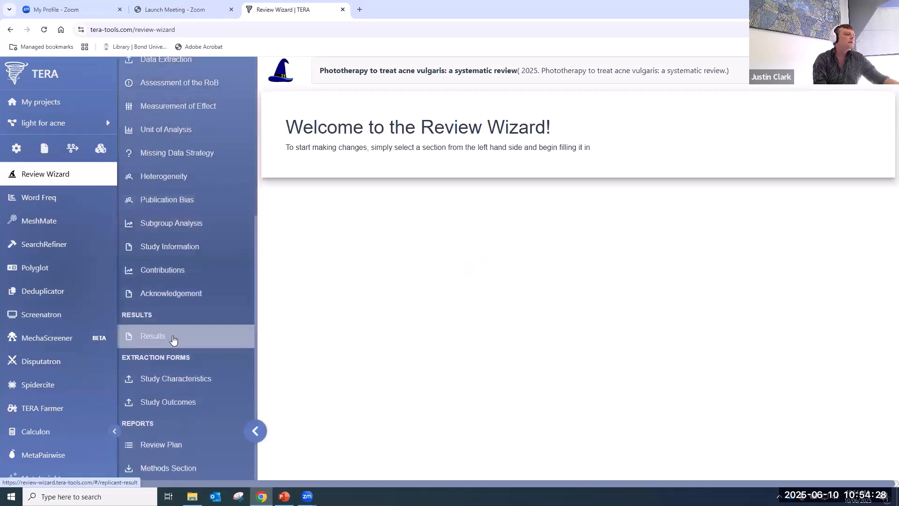
click(172, 339)
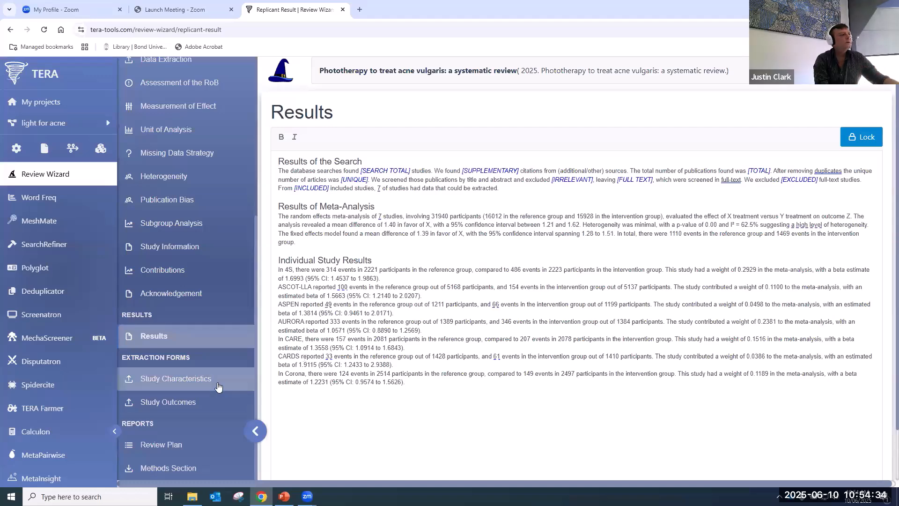
scroll(215, 388, down, 1)
- Generate the methods section text with the Replicant Results, read through it, and close it
click(169, 468)
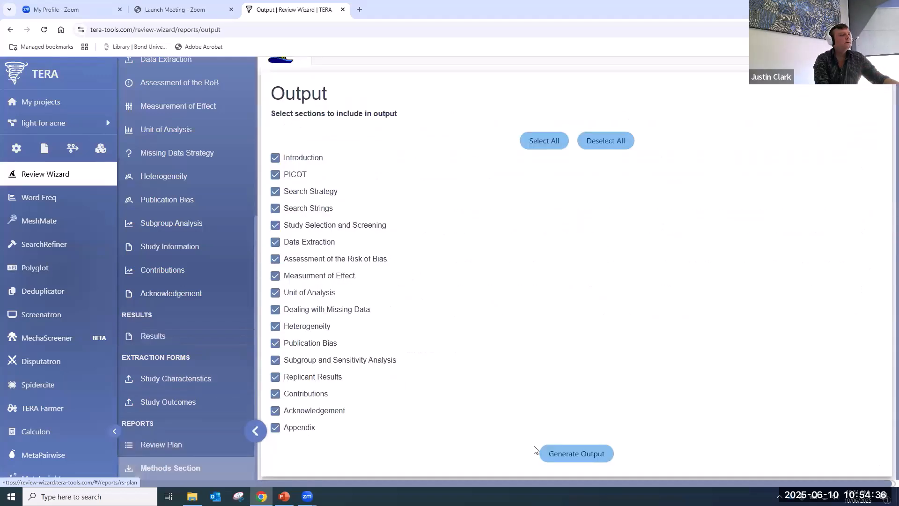
click(572, 452)
scroll(373, 329, down, 20)
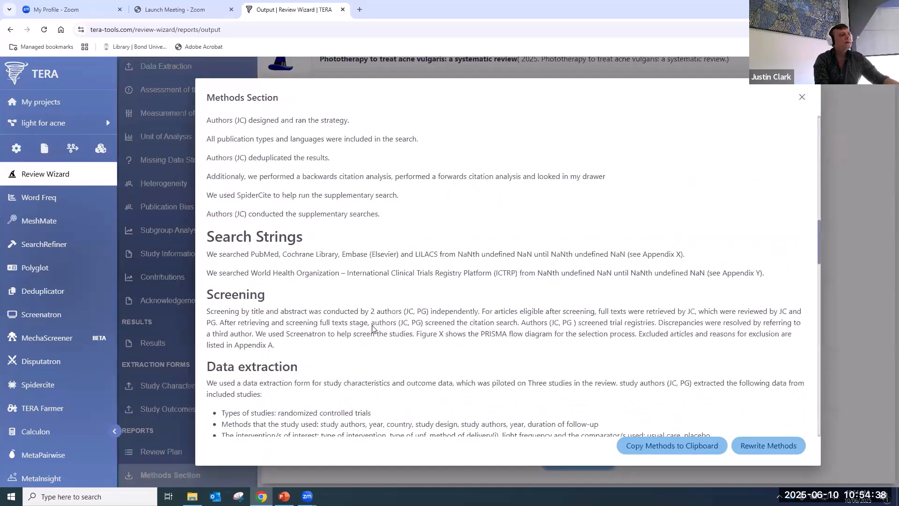
scroll(373, 329, down, 7)
scroll(319, 291, up, 4)
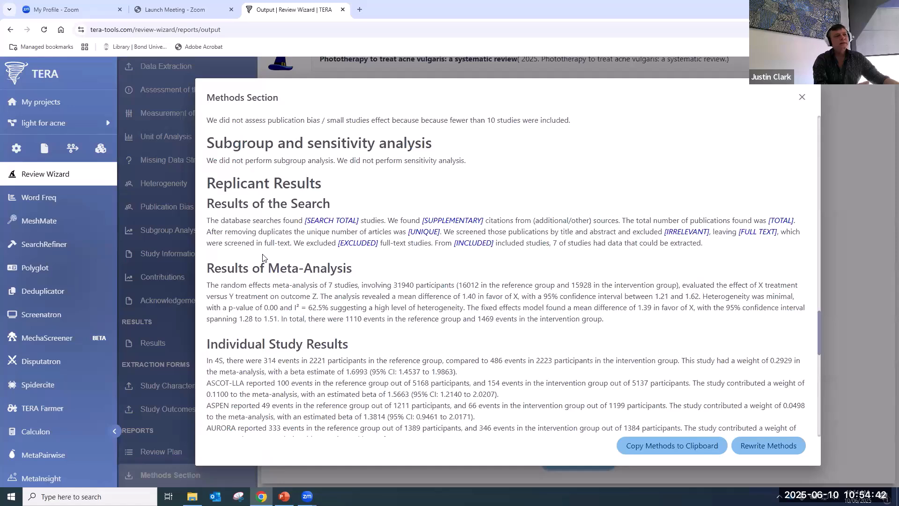
scroll(262, 257, down, 5)
scroll(262, 257, up, 5)
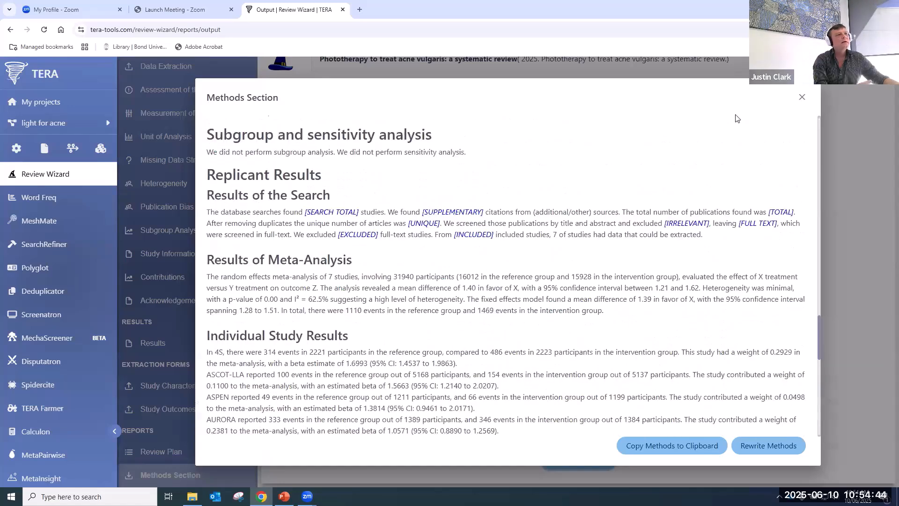
click(801, 99)
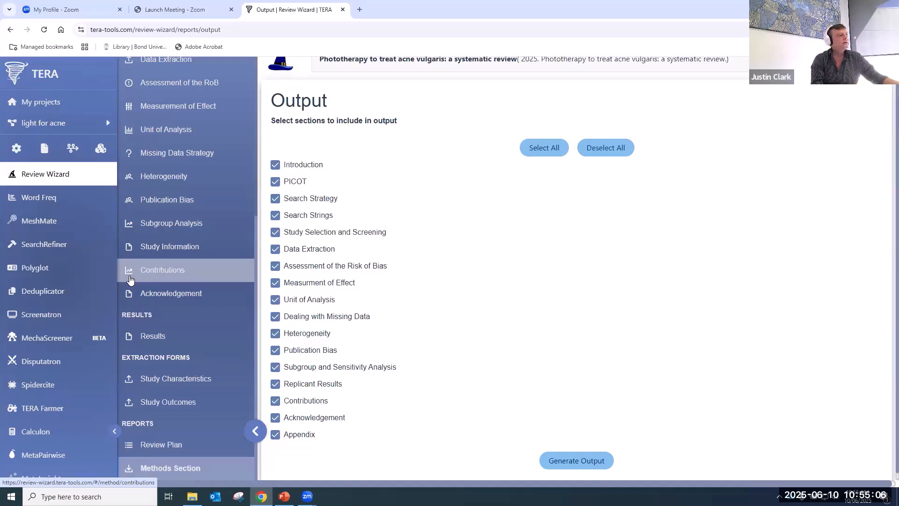
scroll(46, 333, down, 4)
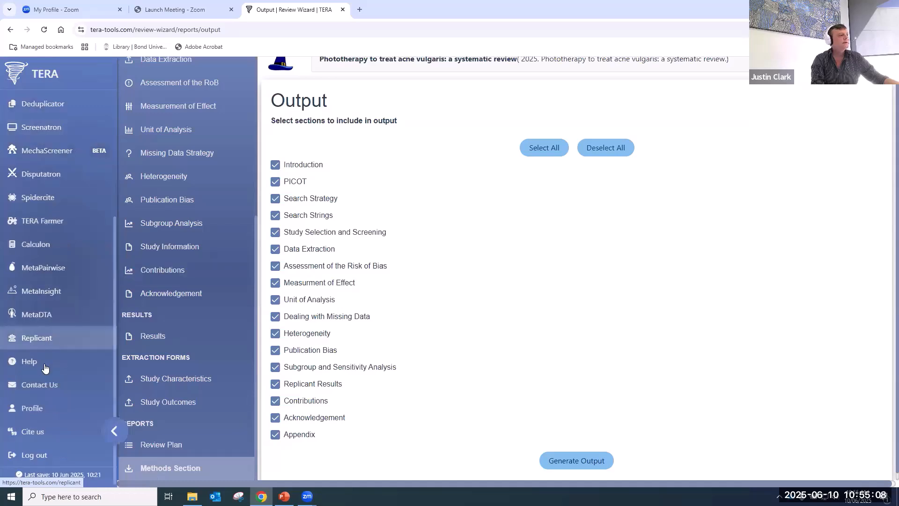
- Visit Meta-Replicant, browse the TERA help topics, then bring up the Contact Us form
click(51, 345)
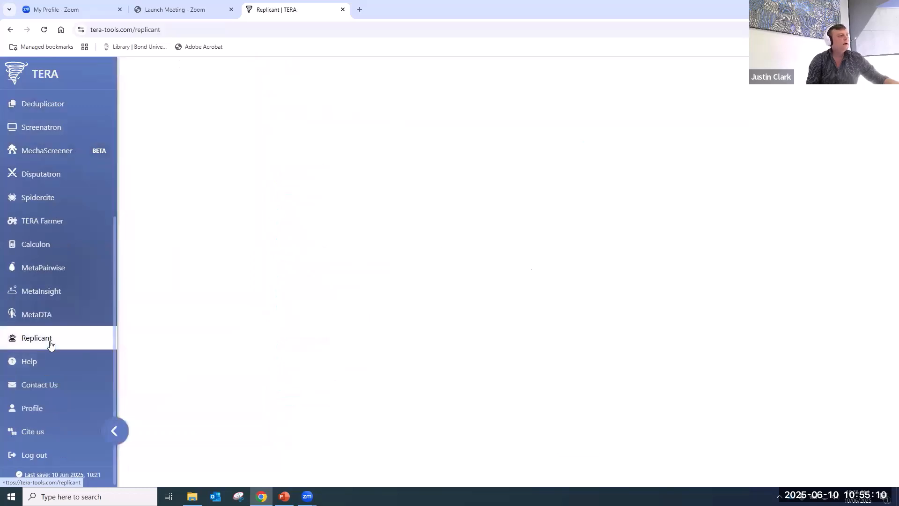
click(53, 365)
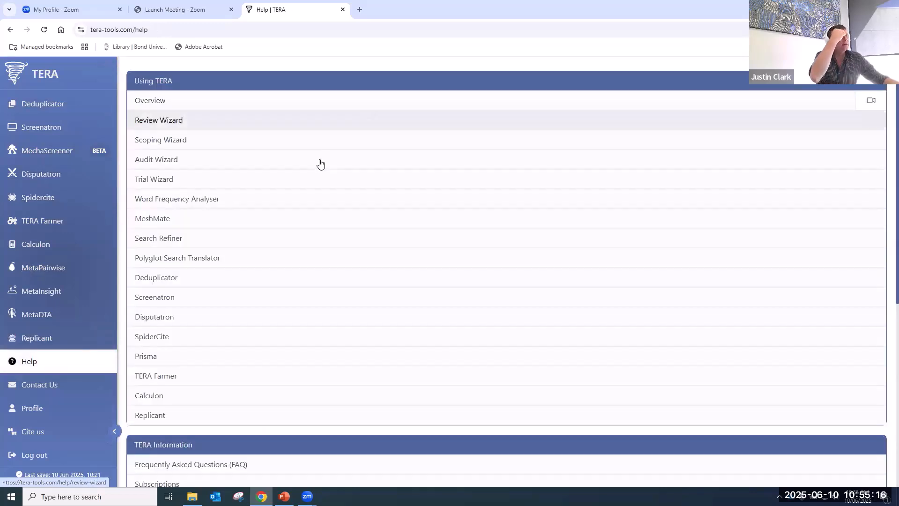
scroll(355, 372, down, 1)
scroll(355, 372, down, 4)
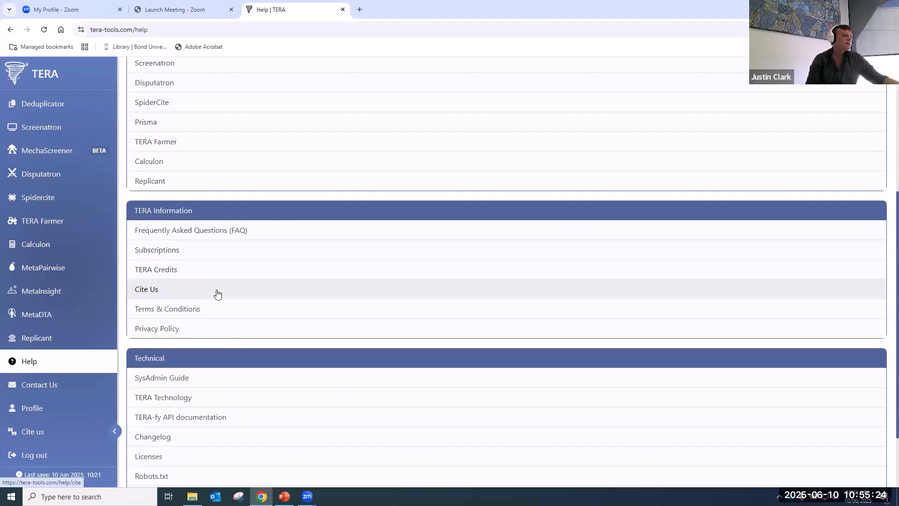
scroll(193, 435, down, 2)
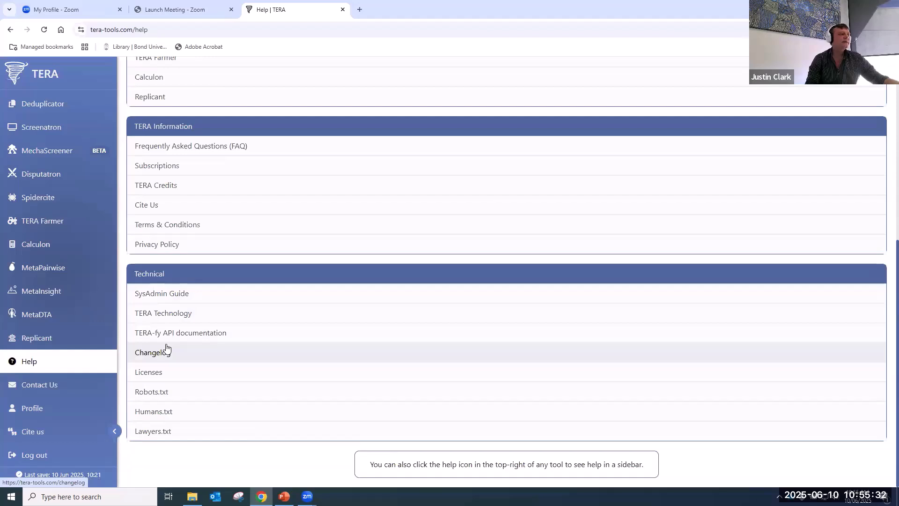
click(28, 386)
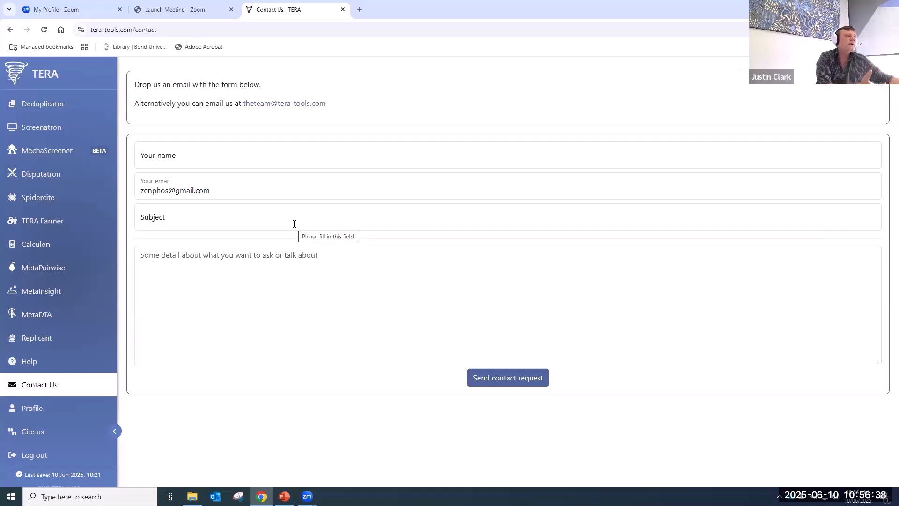
- Review the user profile, initials field and 10,000 credit balance, then go to Cite Us
click(64, 410)
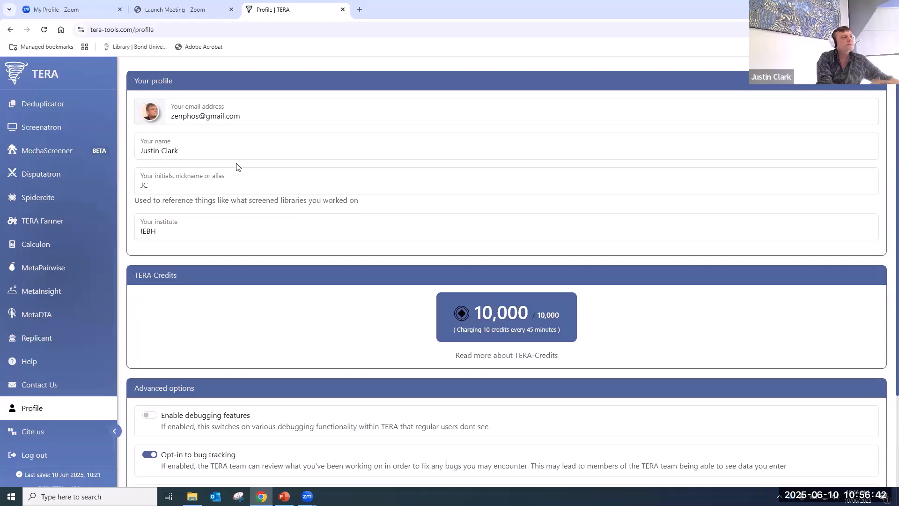
click(209, 202)
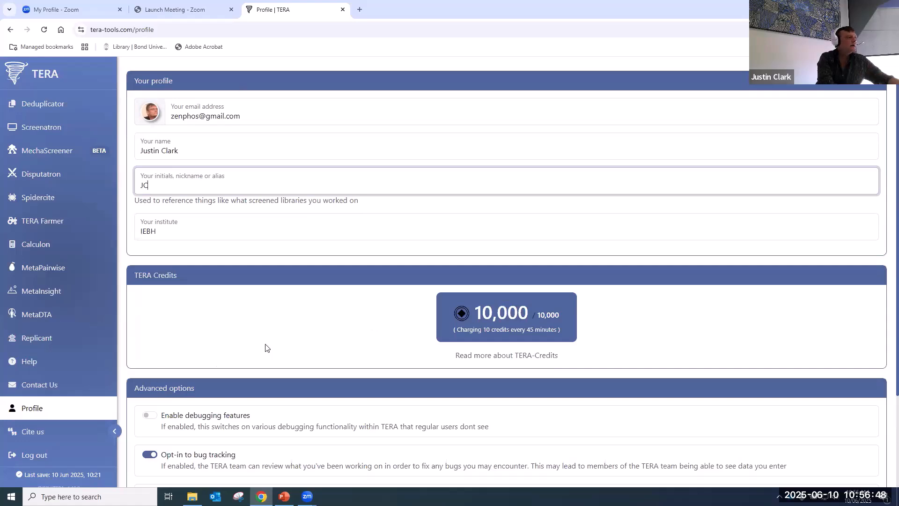
scroll(278, 369, down, 1)
scroll(278, 368, down, 2)
scroll(229, 271, up, 3)
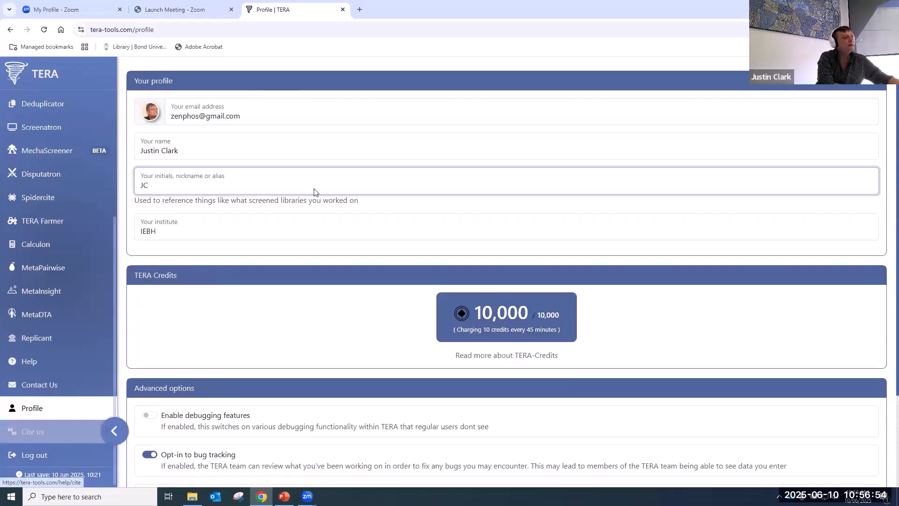
click(37, 431)
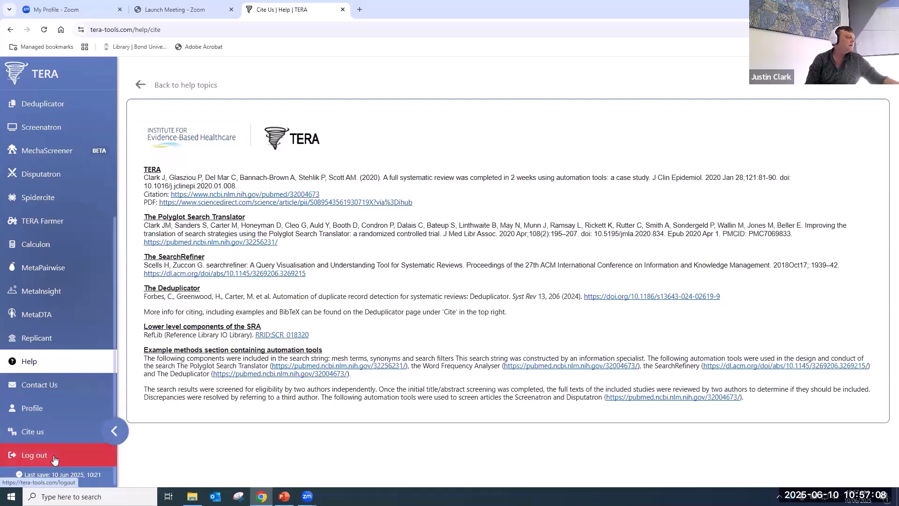
- Scroll through the Cite Us citations for TERA, Polyglot Search Translator, SearchRefiner and Deduplicator
scroll(55, 460, down, 1)
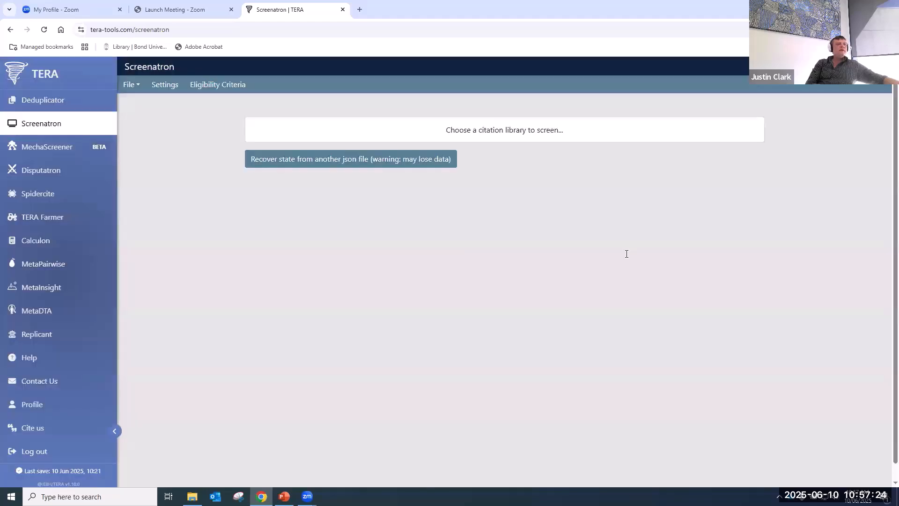
- Load 'Blue light seed studies.xml' in Screenatron, exclude six articles, and return to My projects
click(517, 132)
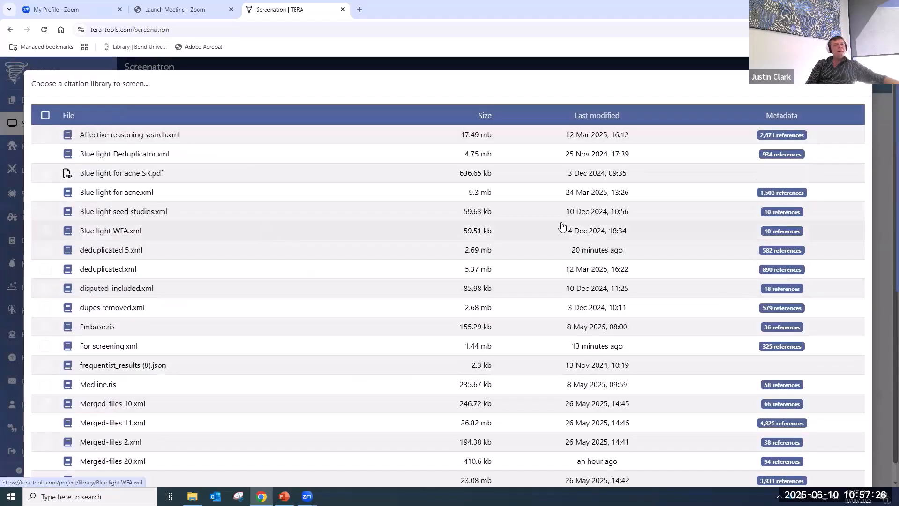
click(111, 213)
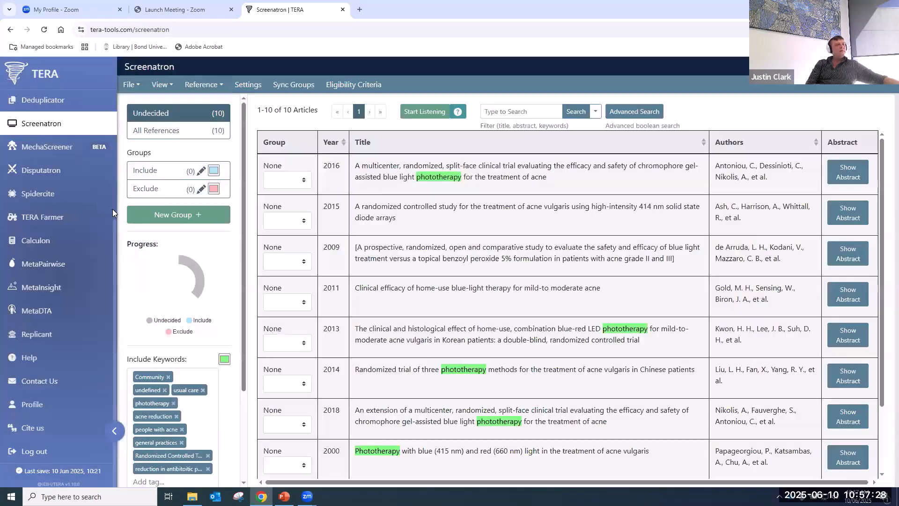
key(2)
key(2)
key(2)
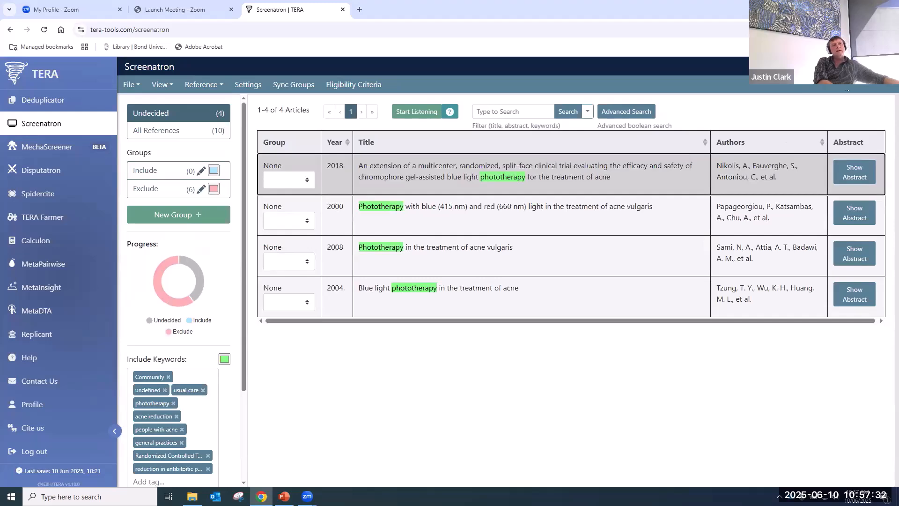
click(735, 260)
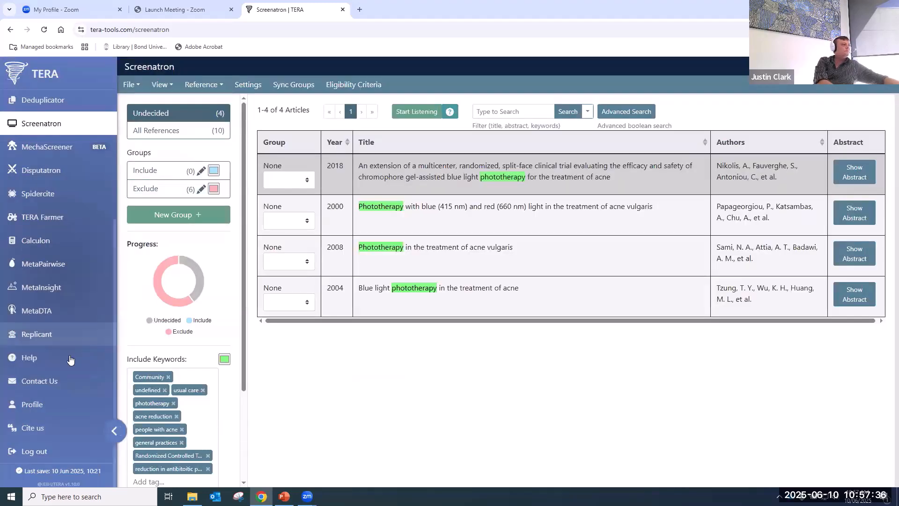
scroll(59, 385, up, 4)
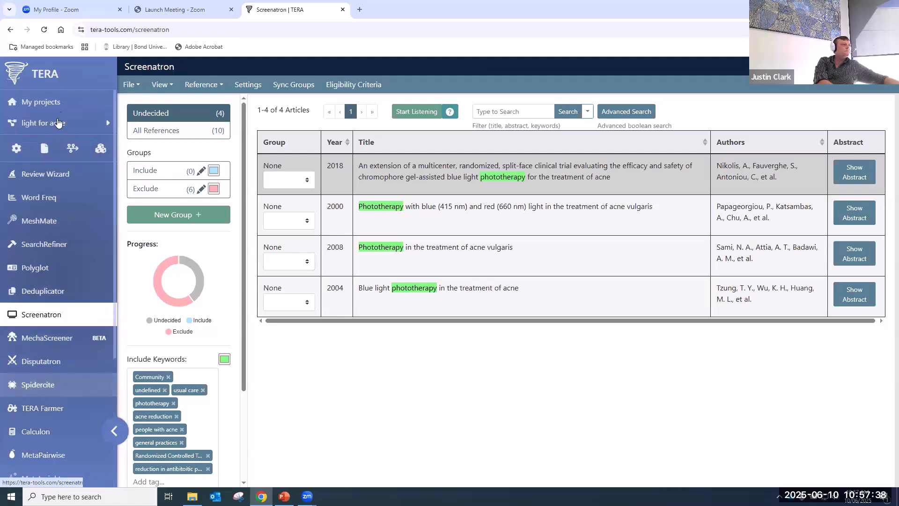
click(55, 102)
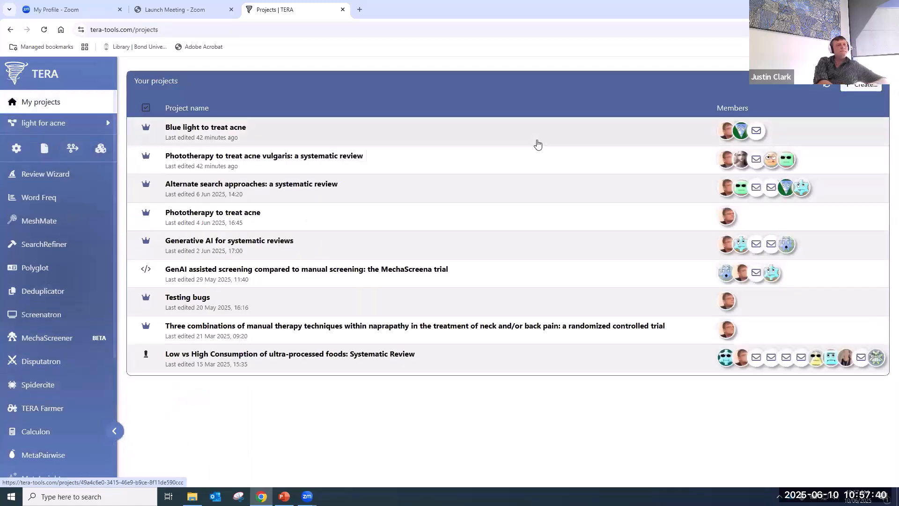